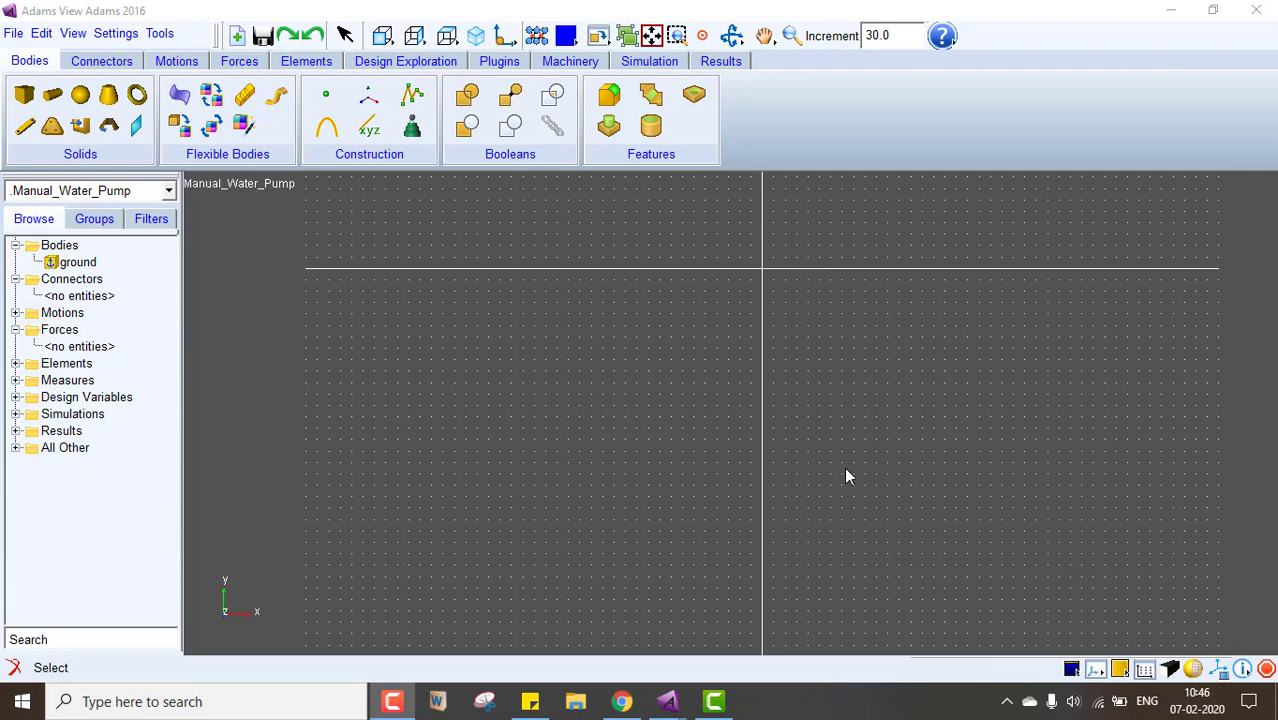
# Draw a vertical cylinder as a new part, 600 mm downward from 0, -200, 0, and set its angle extent to -180
pyautogui.click(53, 100)
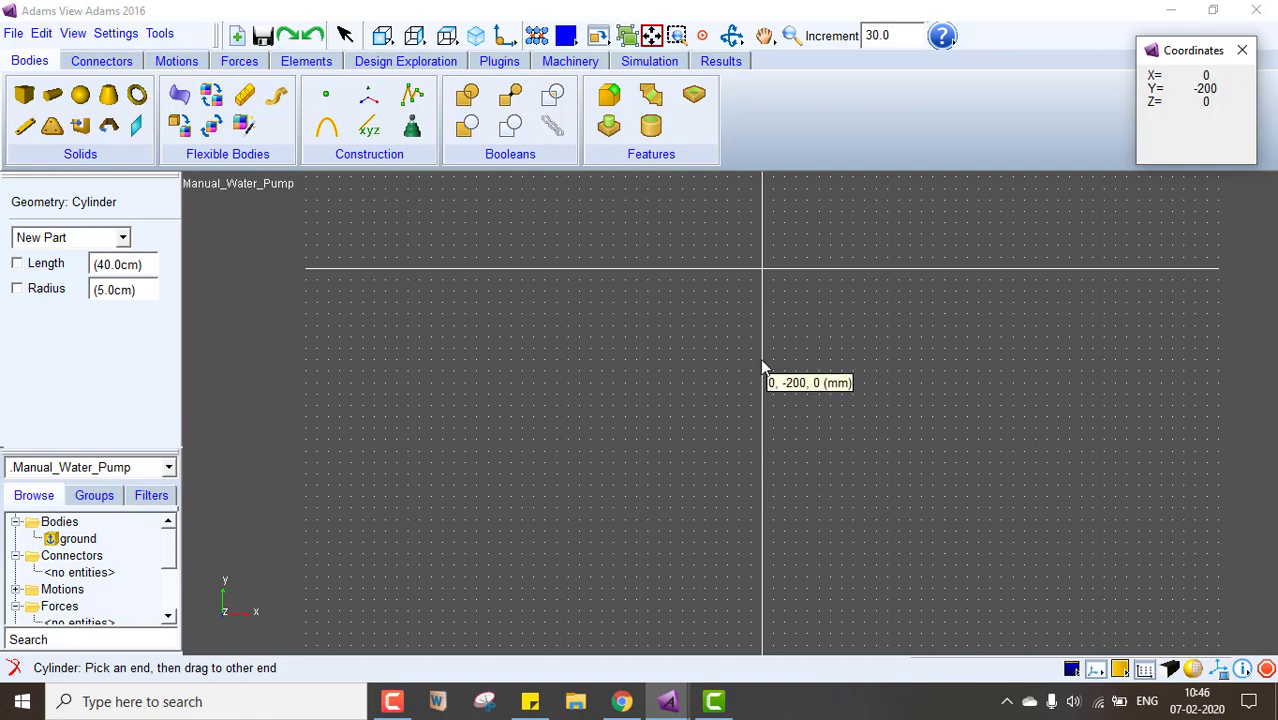
pyautogui.moveTo(762, 361); pyautogui.dragTo(766, 645)
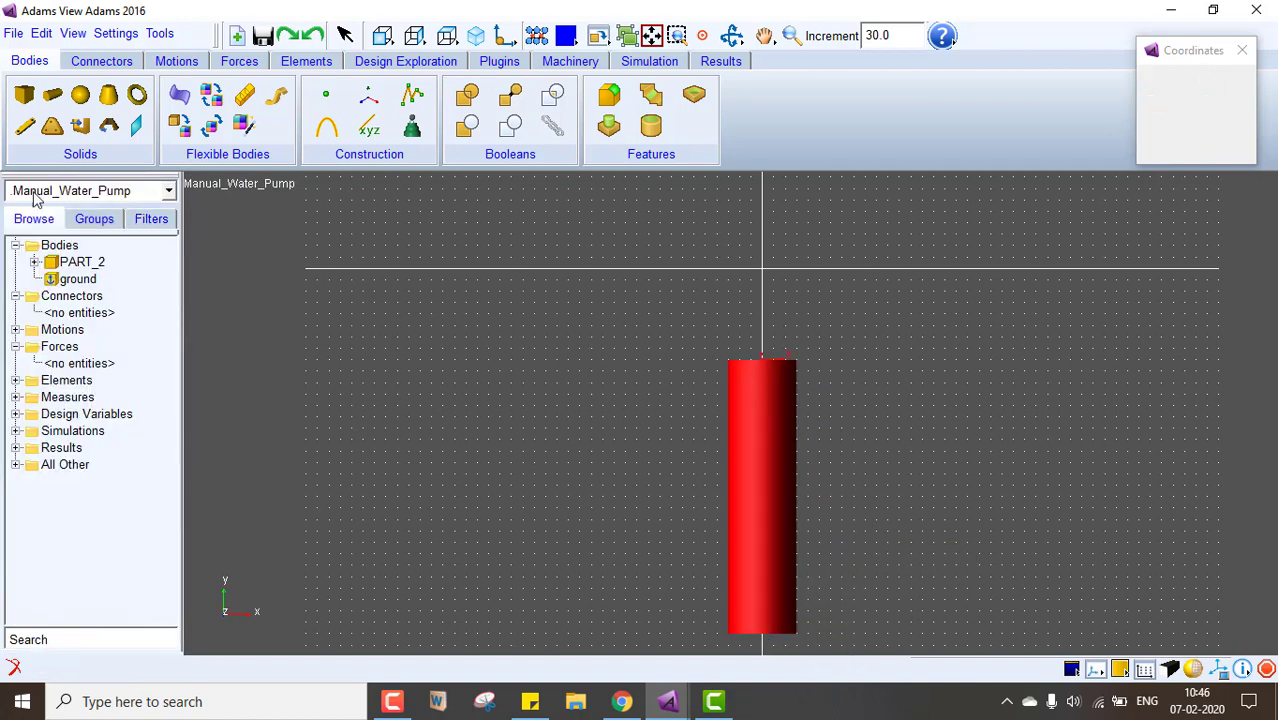
pyautogui.click(34, 262)
pyautogui.doubleClick(114, 280)
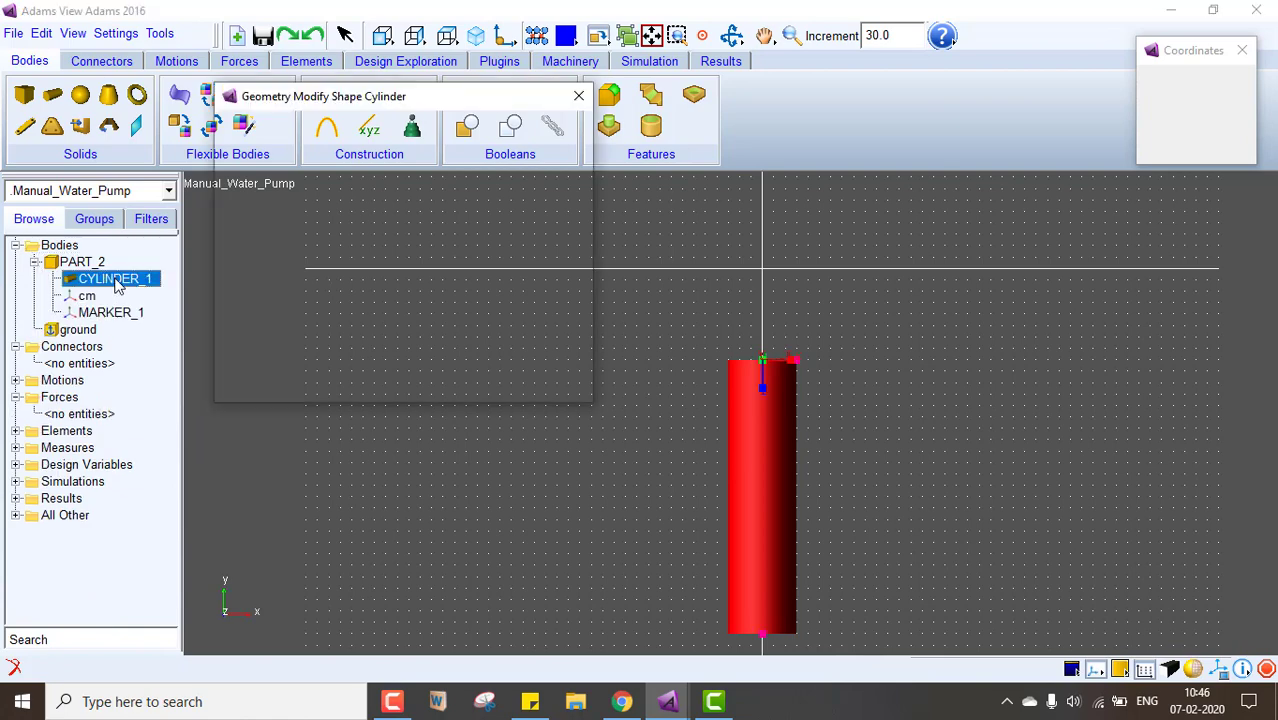
pyautogui.moveTo(424, 254); pyautogui.dragTo(354, 257)
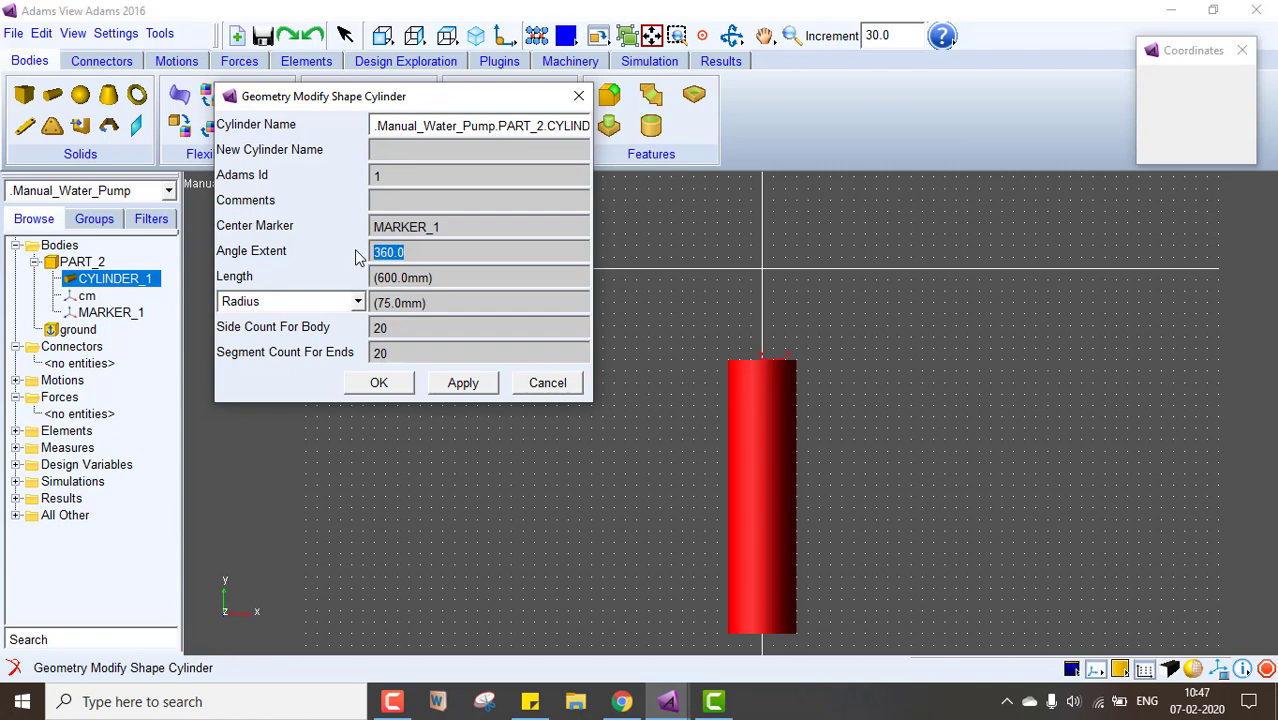
pyautogui.press('BackSpace')
pyautogui.write('-180')
pyautogui.click(386, 386)
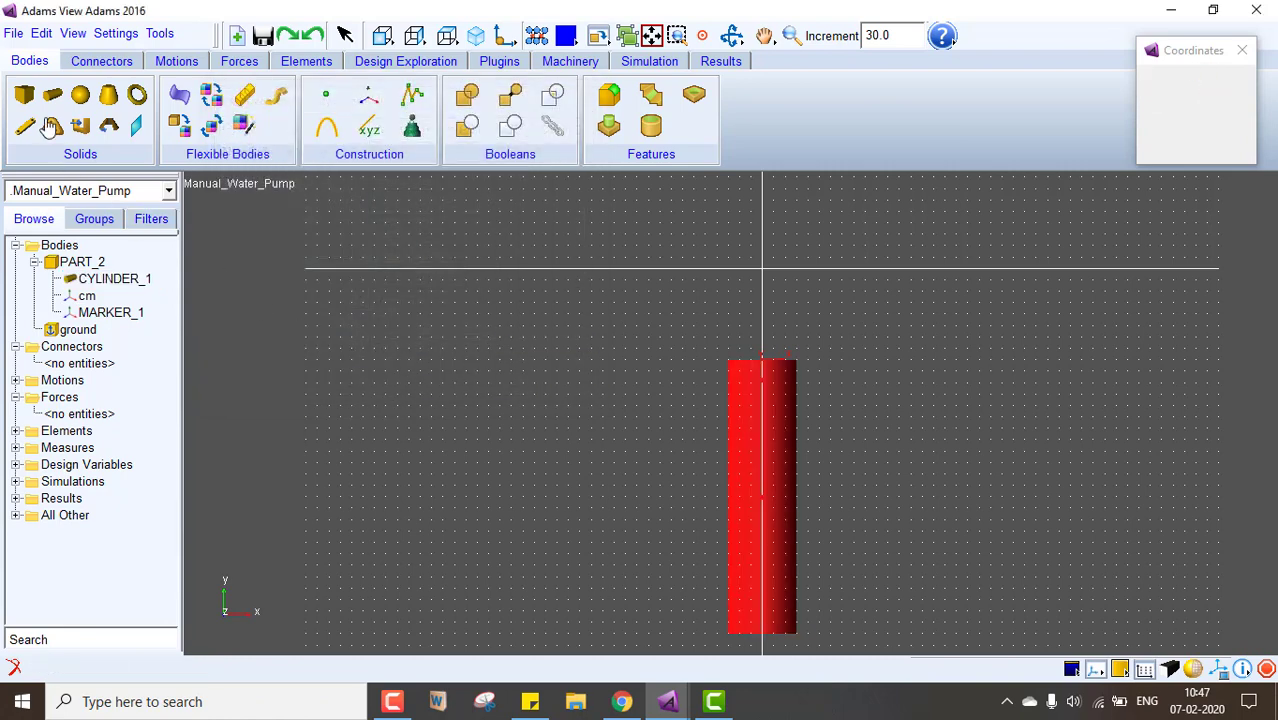
# Add a second 600 mm cylinder to PART_2, running from MARKER_1 down to the lower end of the half cylinder
pyautogui.click(52, 94)
pyautogui.click(121, 237)
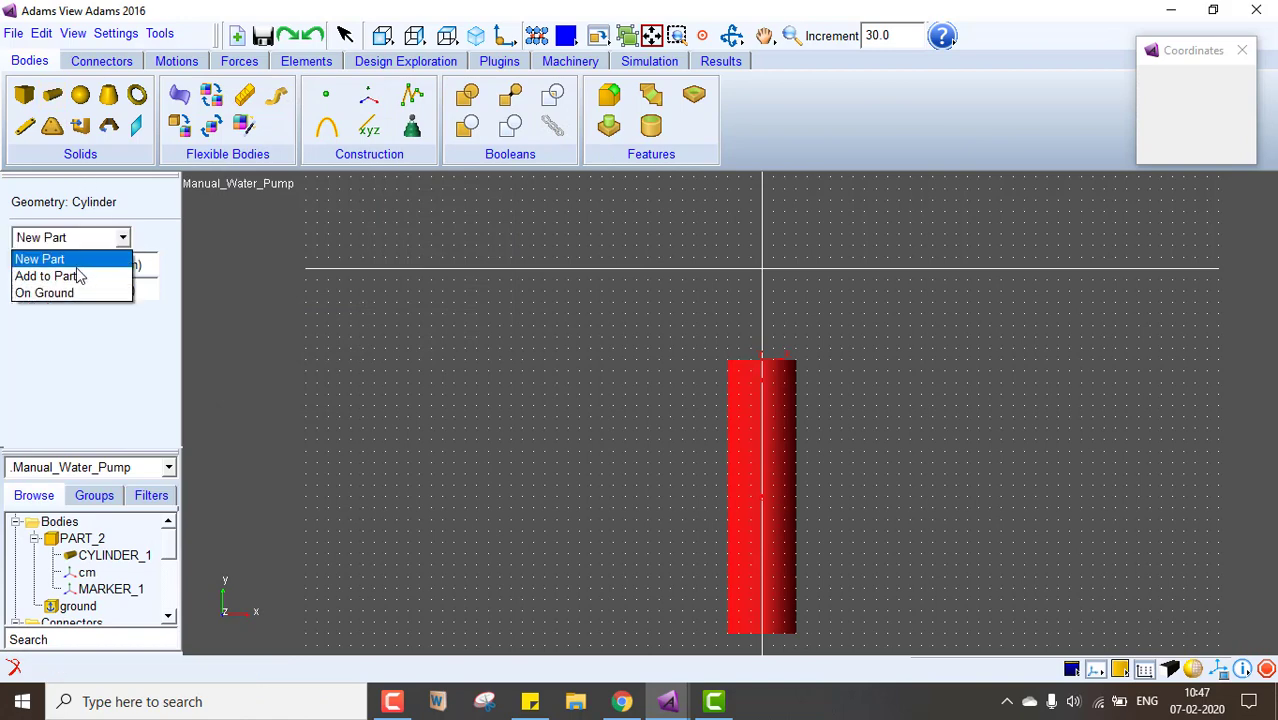
pyautogui.click(47, 276)
pyautogui.rightClick(752, 446)
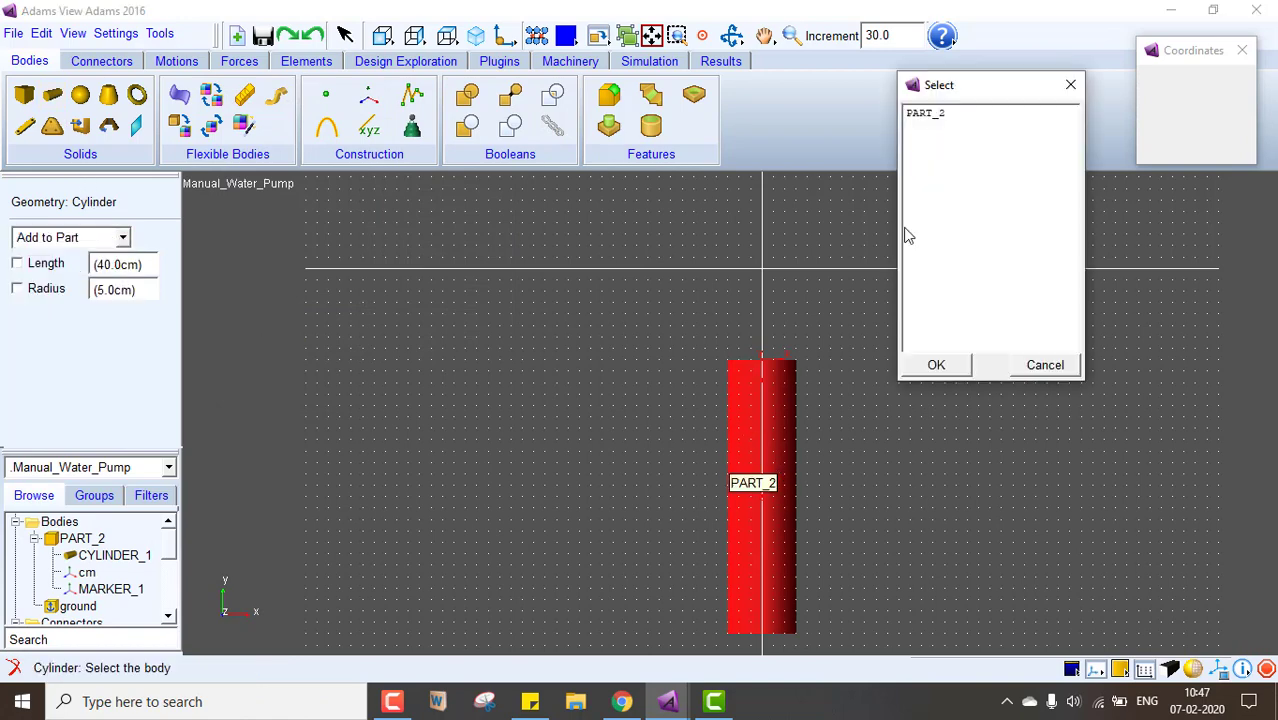
pyautogui.click(945, 114)
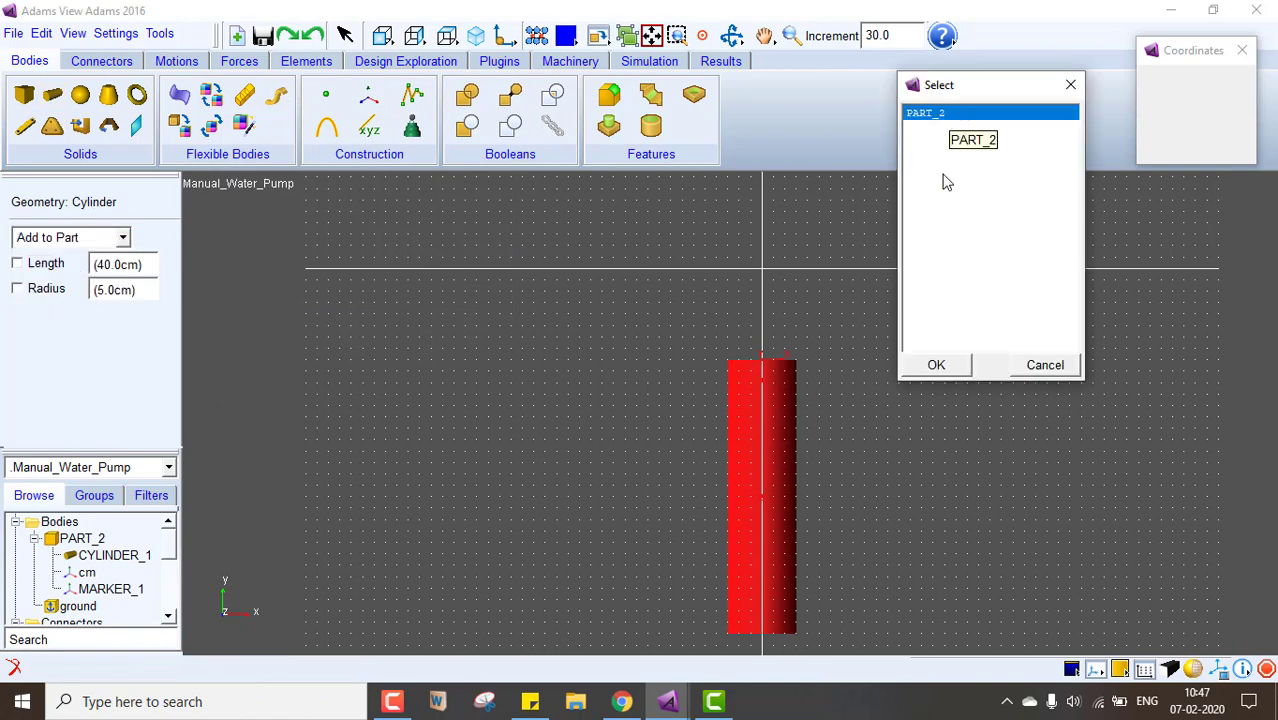
pyautogui.click(937, 366)
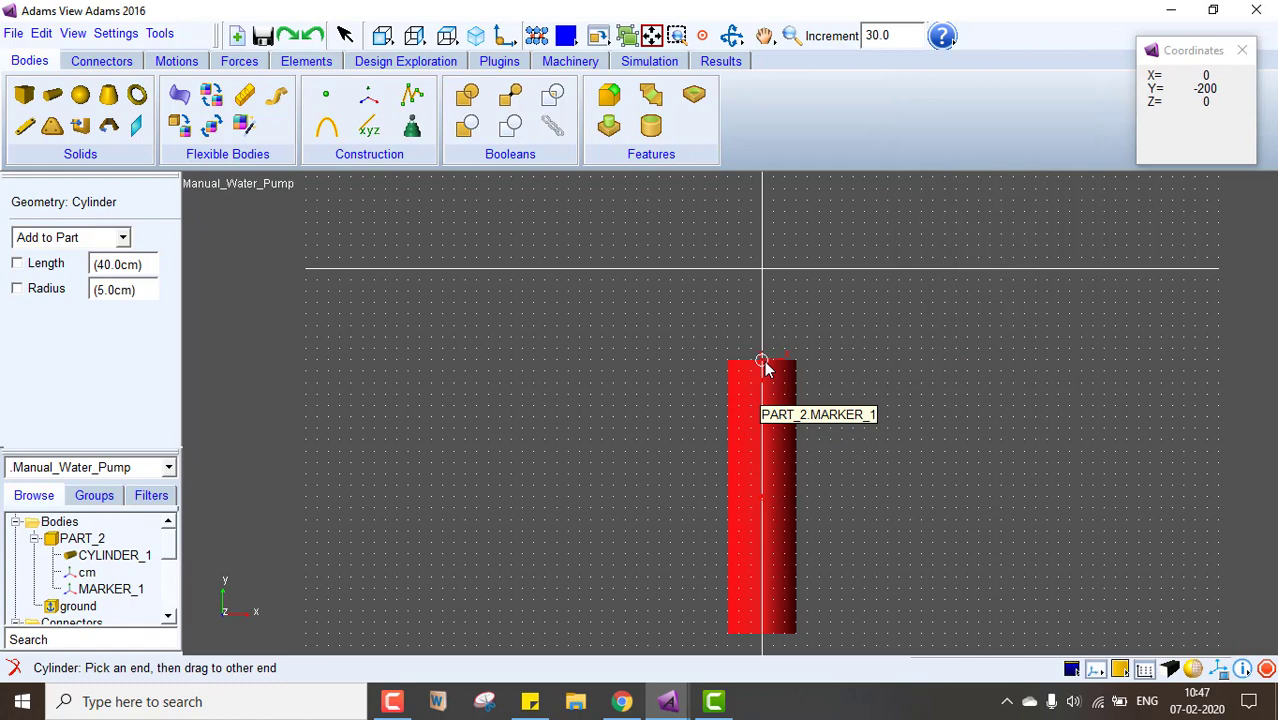
pyautogui.moveTo(763, 366); pyautogui.dragTo(765, 634)
# Enlarge the radius of CYLINDER_1 slightly beyond that of CYLINDER_2, and review the dimensions of CYLINDER_2
pyautogui.doubleClick(122, 296)
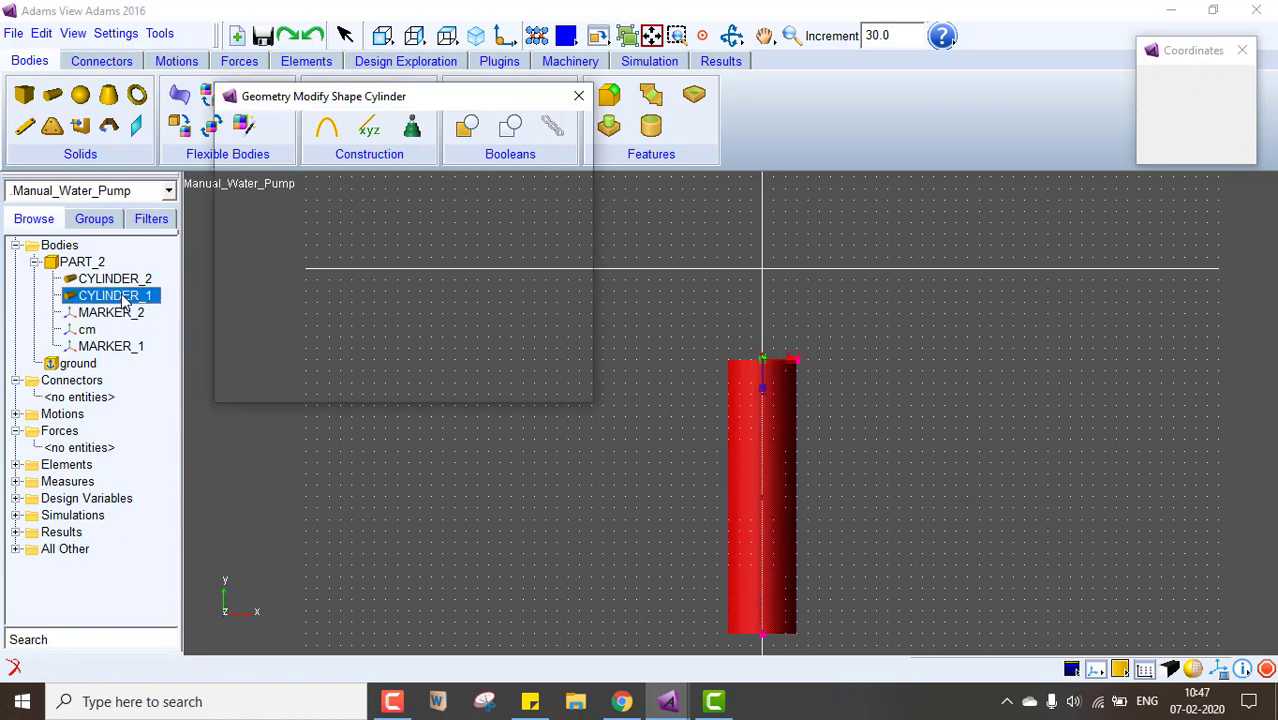
pyautogui.moveTo(399, 302); pyautogui.dragTo(383, 302)
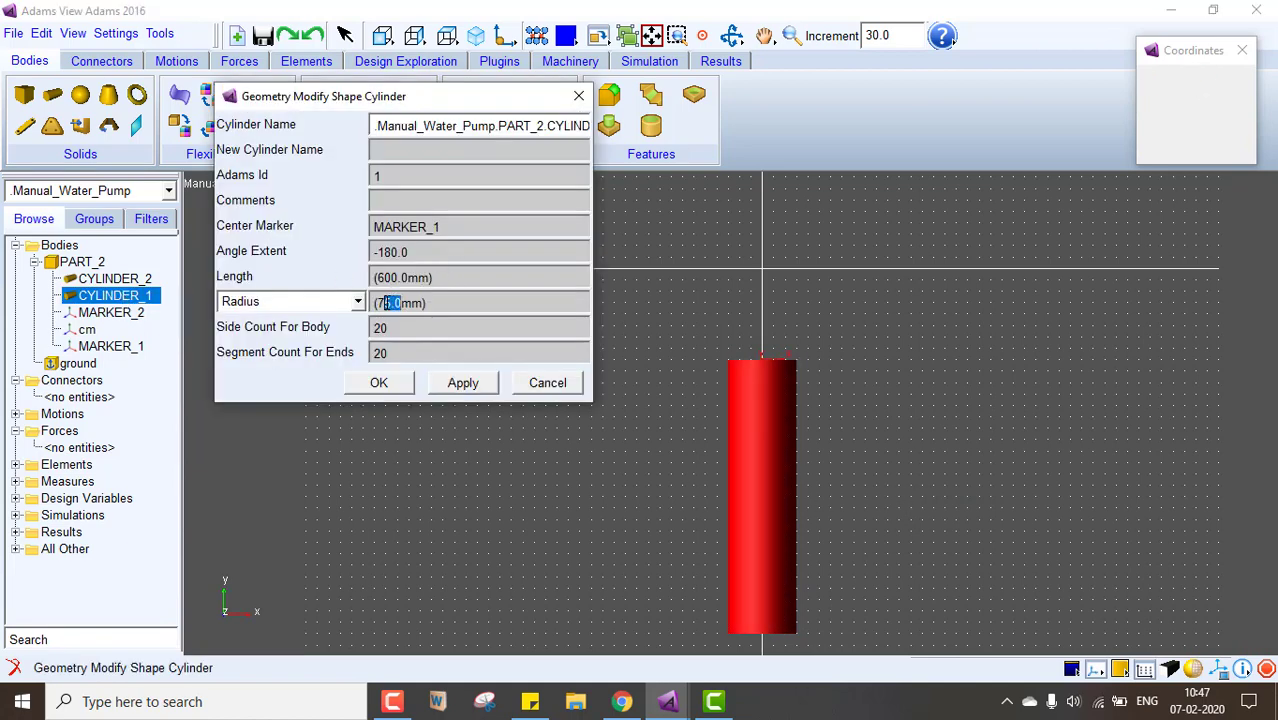
pyautogui.write('67')
pyautogui.press('BackSpace')
pyautogui.write('0')
pyautogui.click(379, 390)
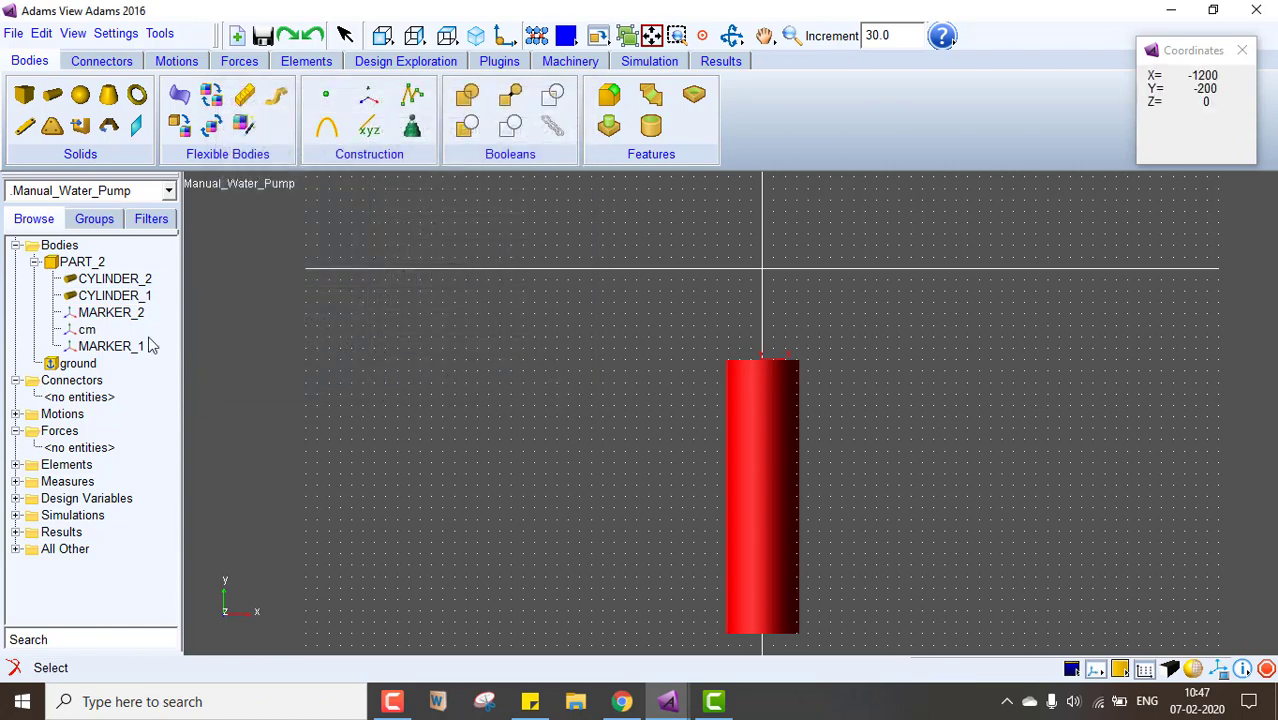
pyautogui.rightClick(125, 283)
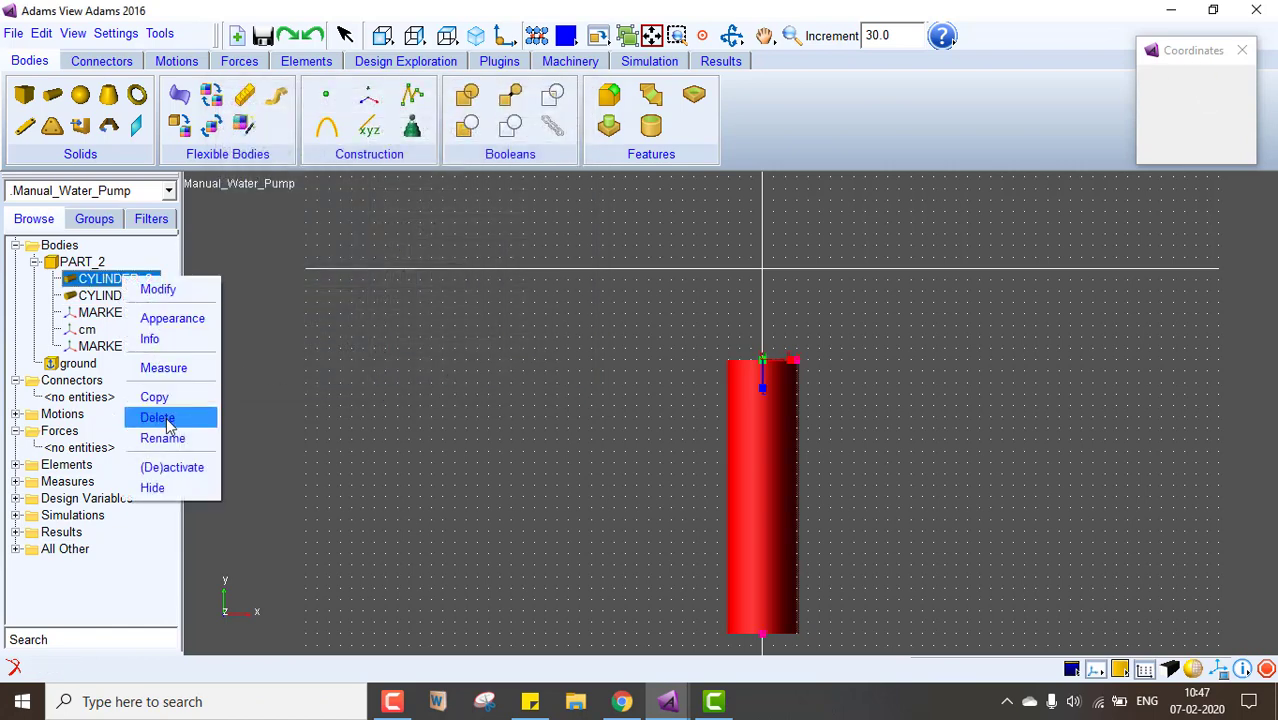
pyautogui.click(160, 289)
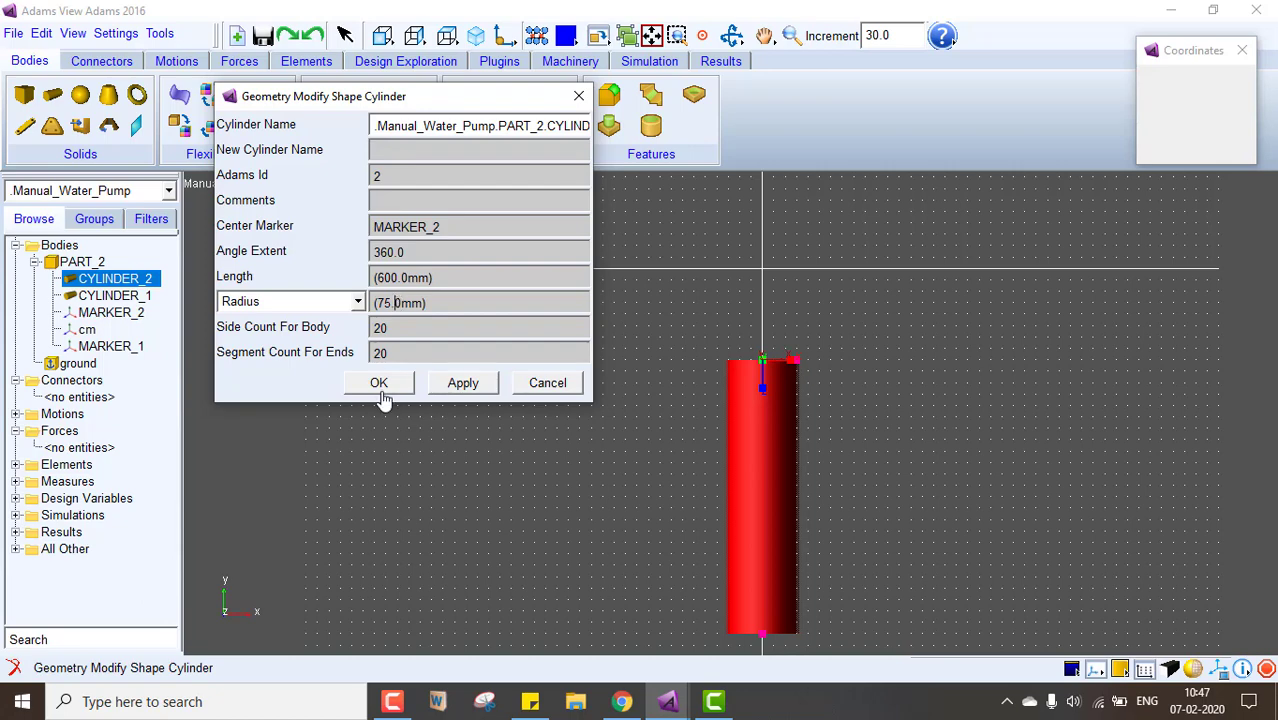
pyautogui.click(380, 390)
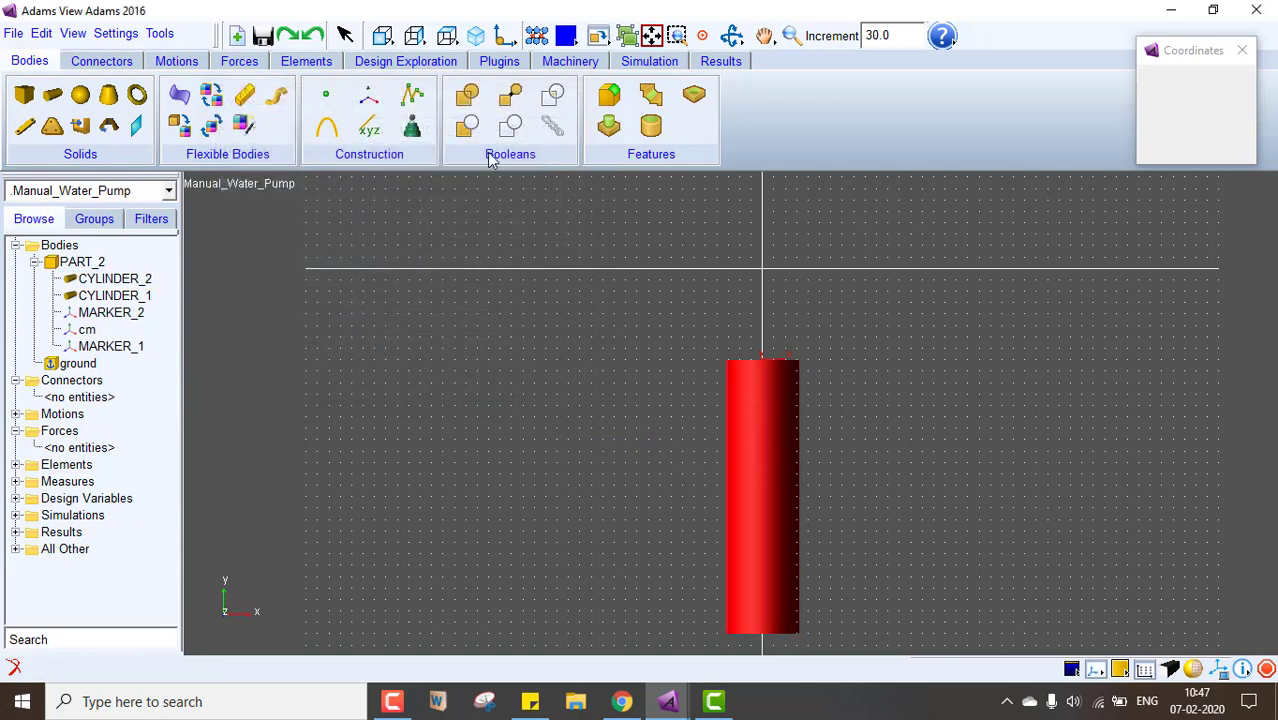
# Cut CYLINDER_2 out of CYLINDER_1 with a Boolean Cut, inspect the half shell in 3D and restore the front view
pyautogui.click(467, 128)
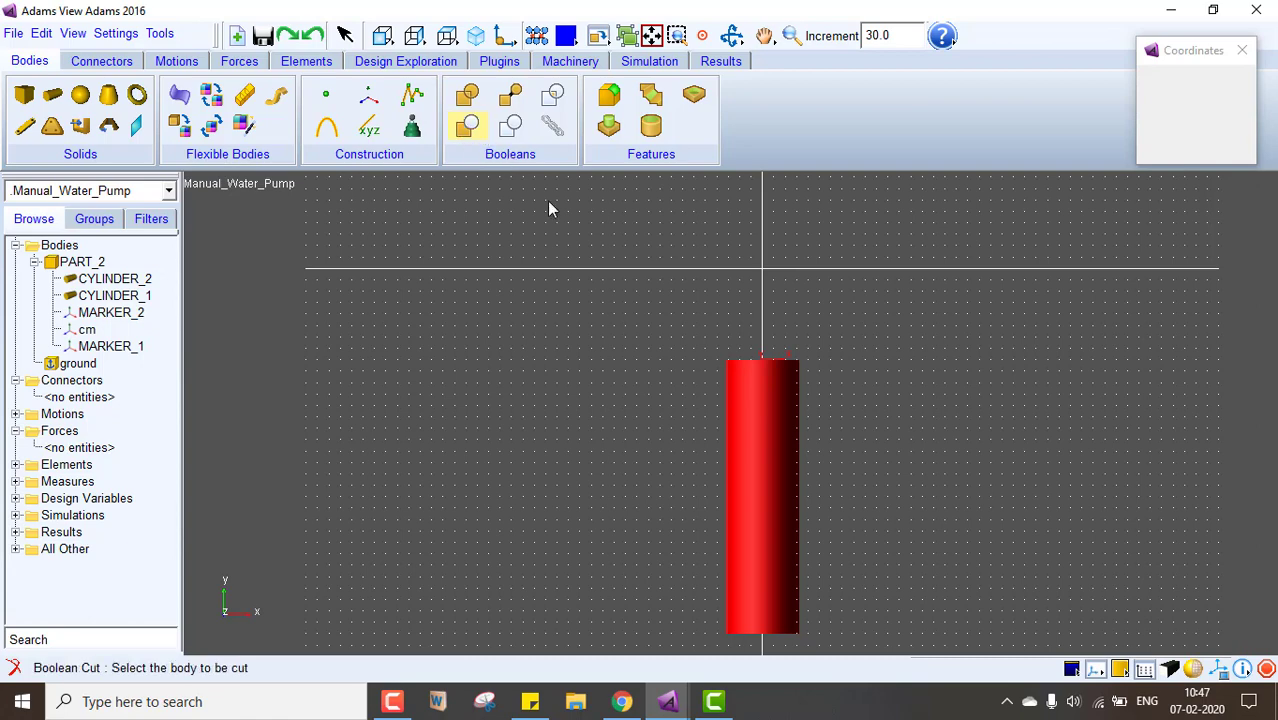
pyautogui.rightClick(774, 441)
pyautogui.click(966, 114)
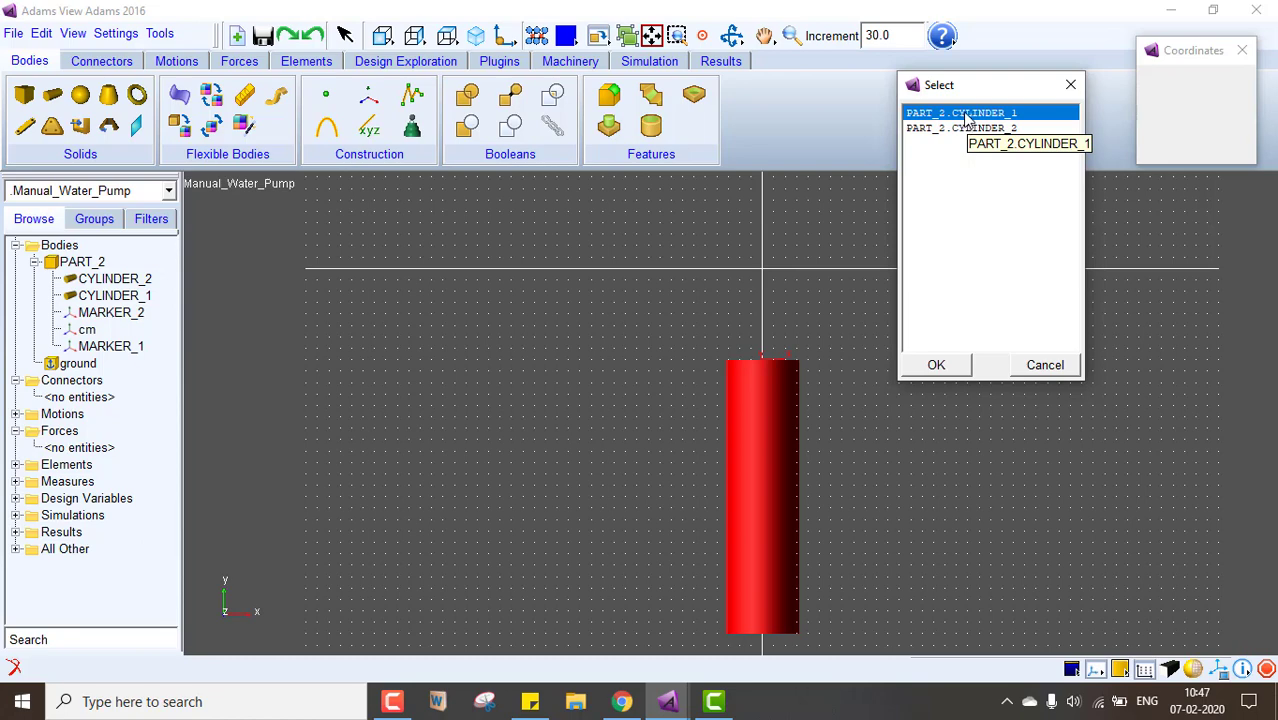
pyautogui.click(932, 364)
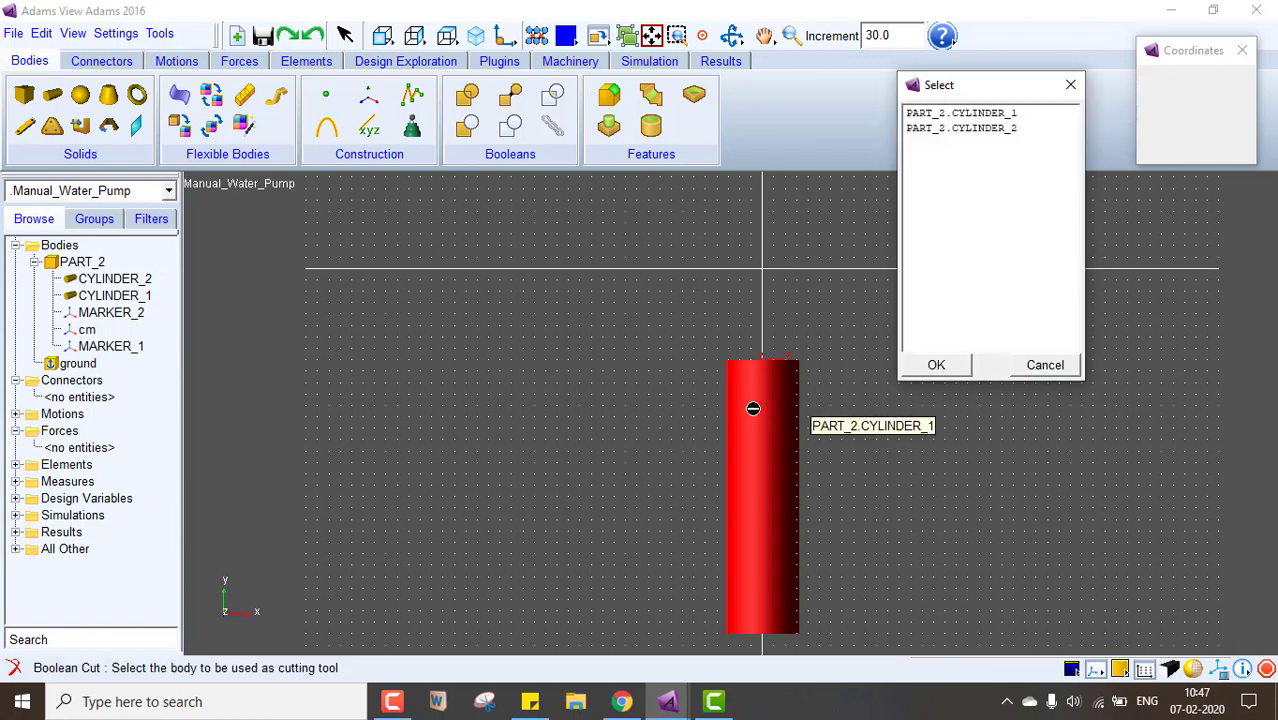
pyautogui.click(945, 128)
pyautogui.click(936, 364)
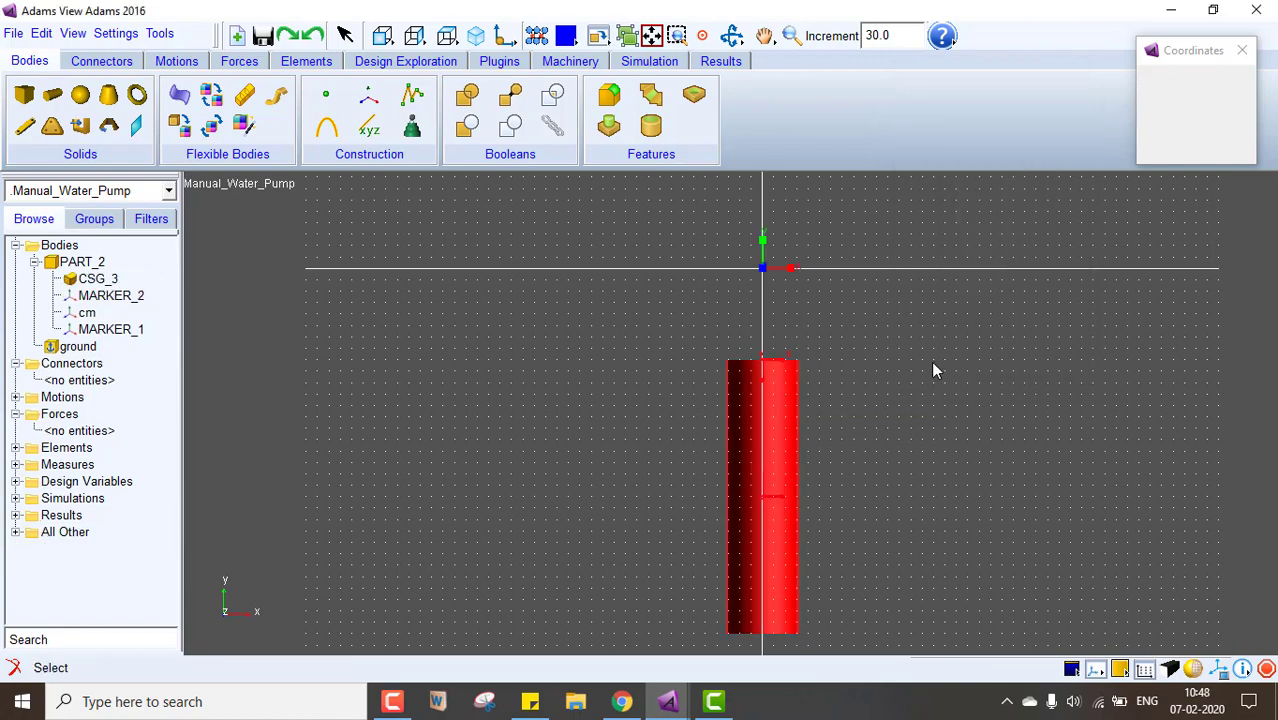
pyautogui.press('r')
pyautogui.moveTo(928, 363); pyautogui.dragTo(875, 424)
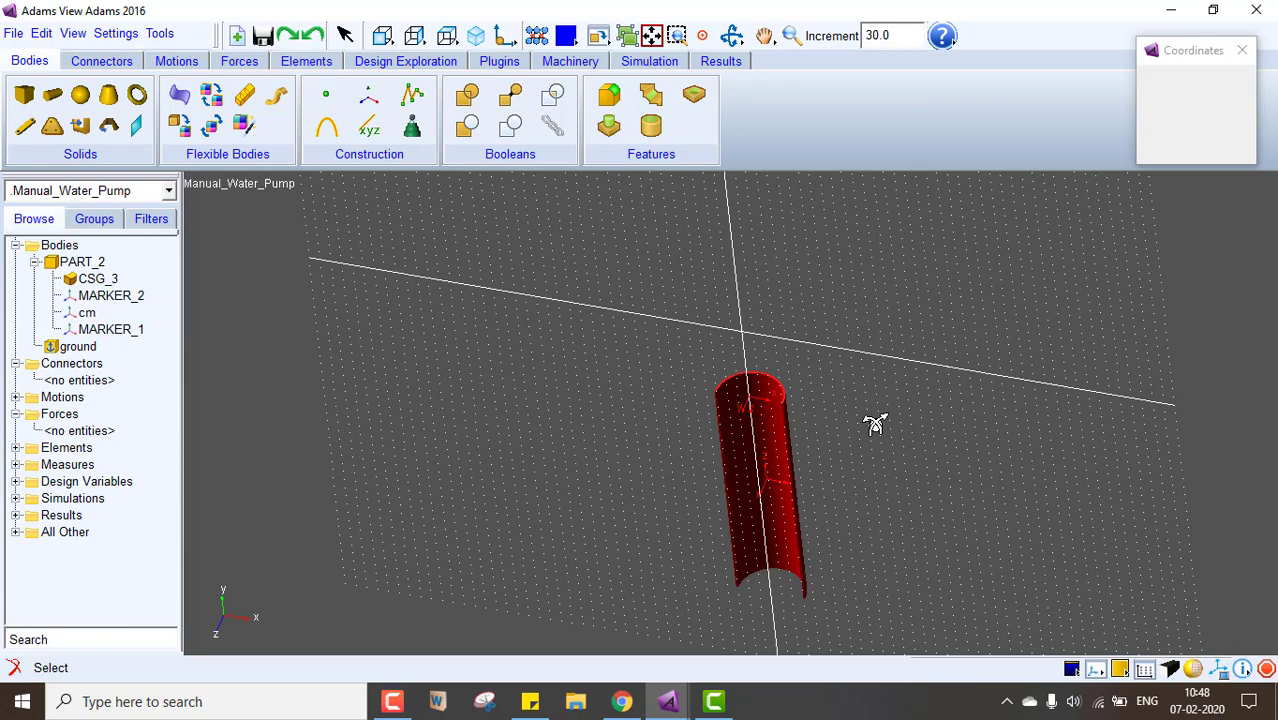
pyautogui.click(384, 38)
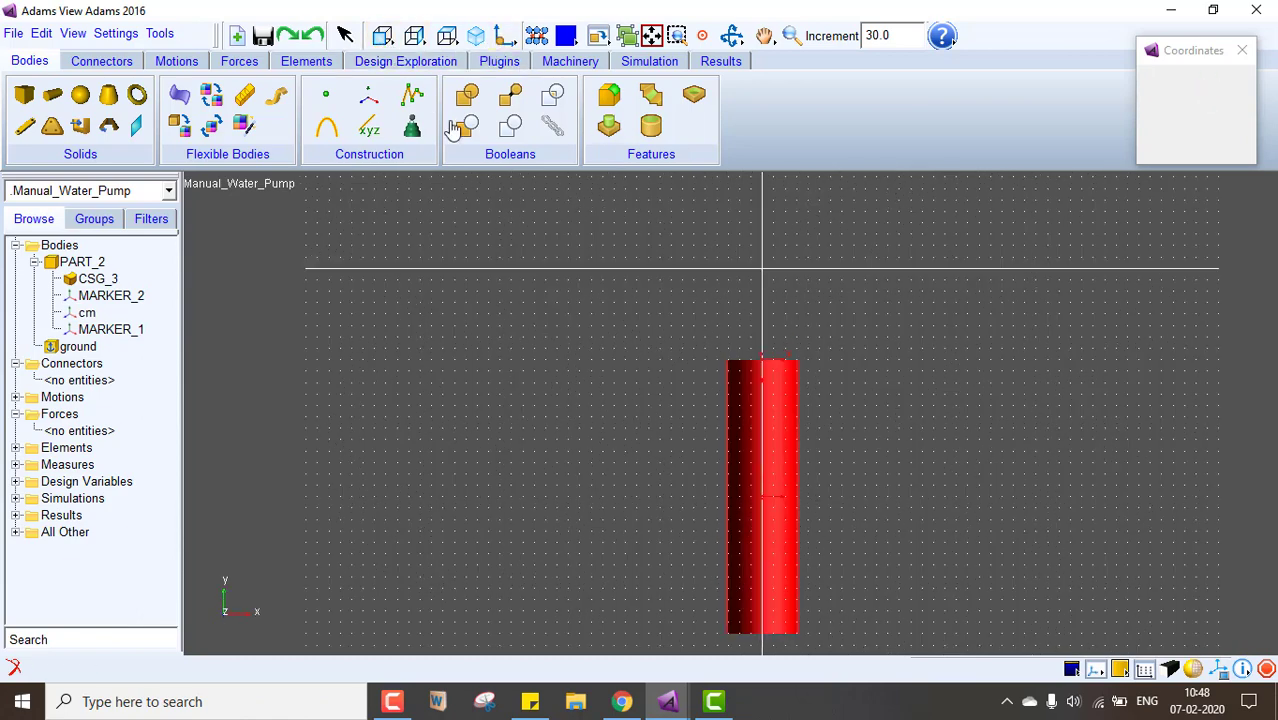
# Rename PART_2 as Cylinder
pyautogui.rightClick(82, 264)
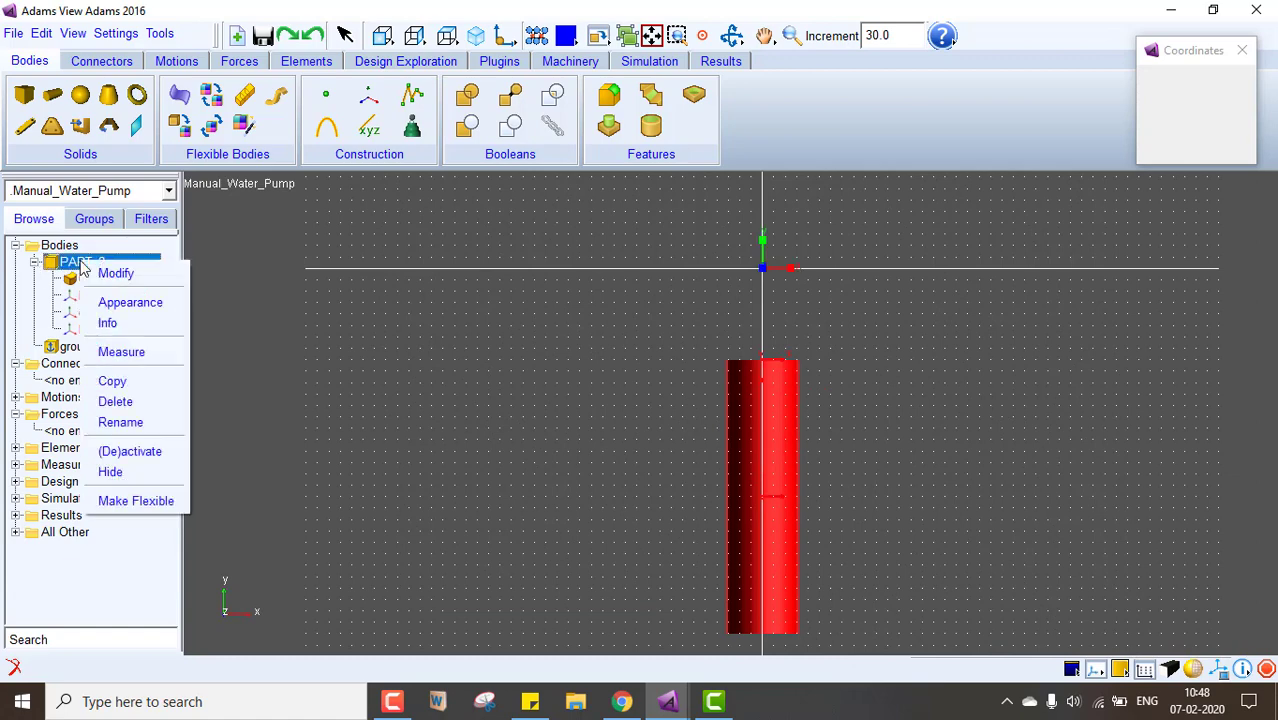
pyautogui.click(133, 414)
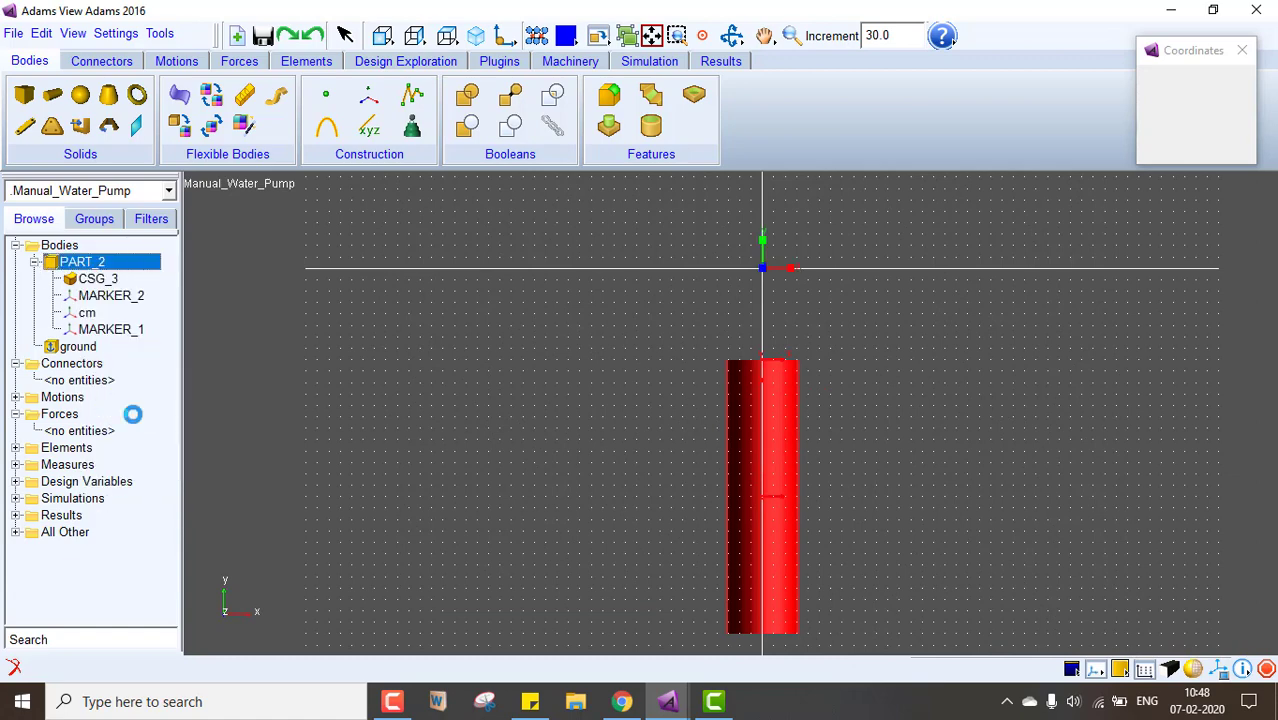
pyautogui.moveTo(428, 213); pyautogui.dragTo(386, 215)
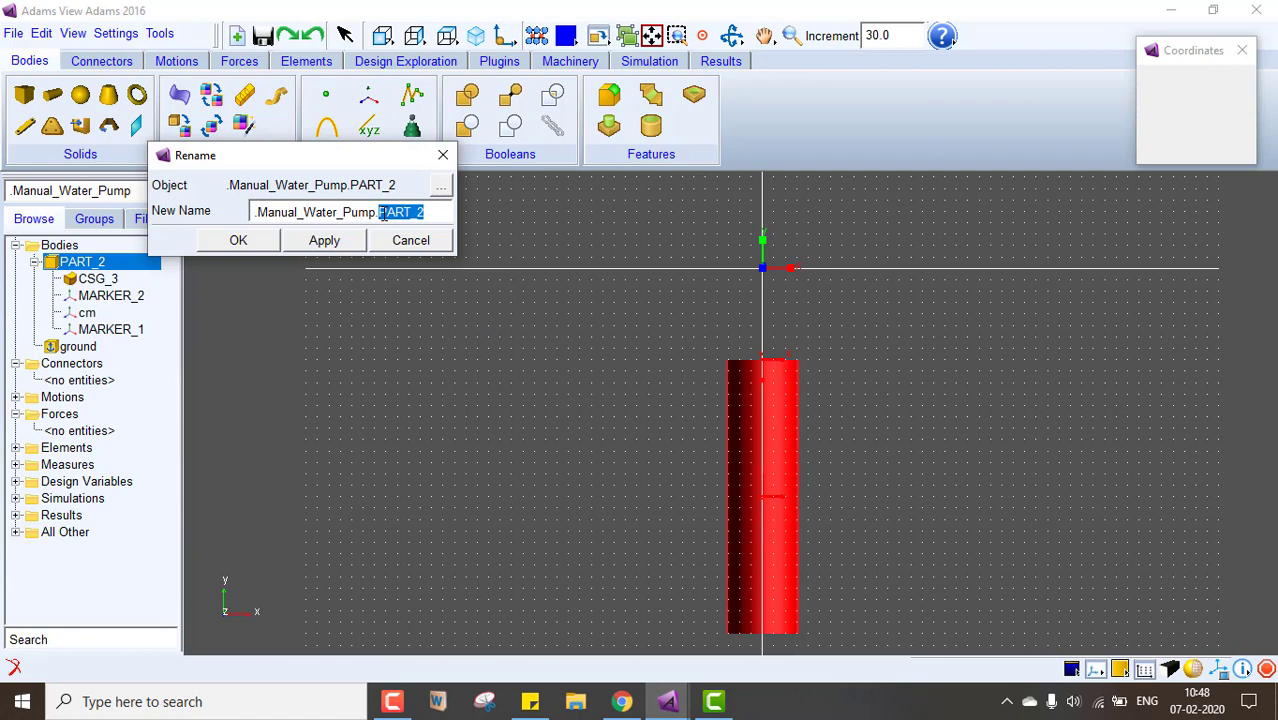
pyautogui.write('Cylinder')
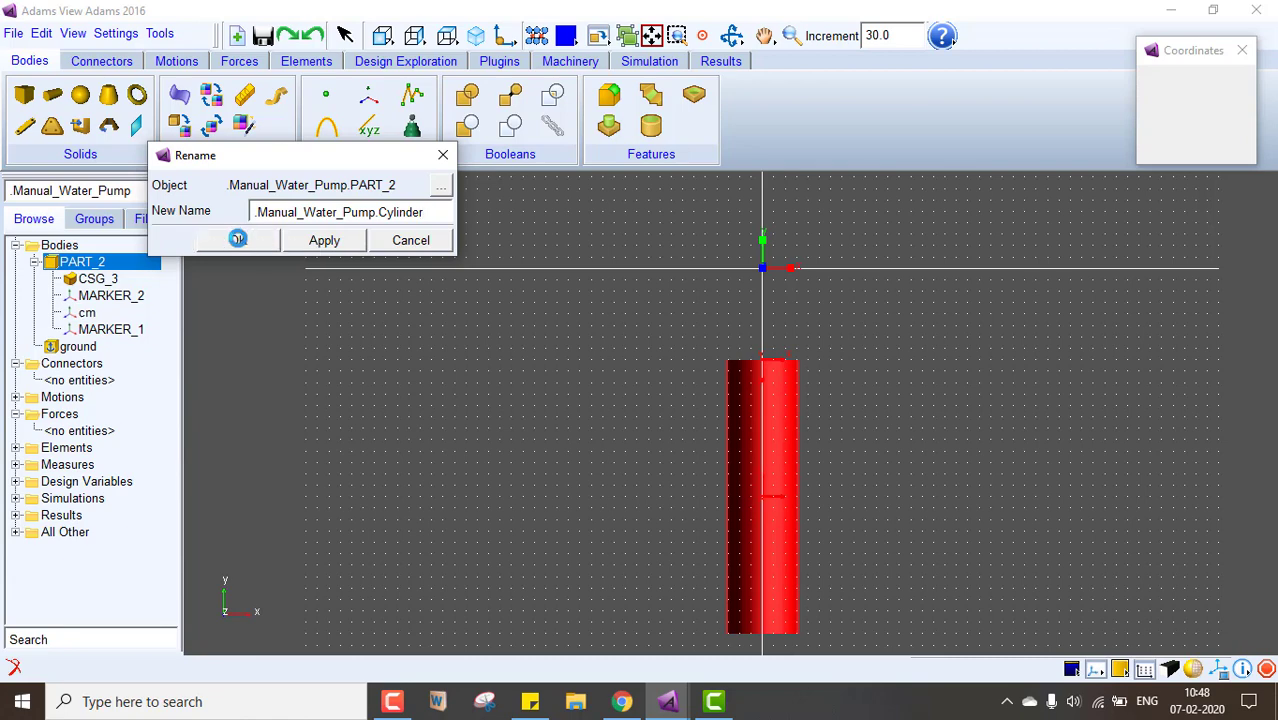
pyautogui.click(236, 240)
# Change the color of the Cylinder part to YELLOW
pyautogui.rightClick(95, 266)
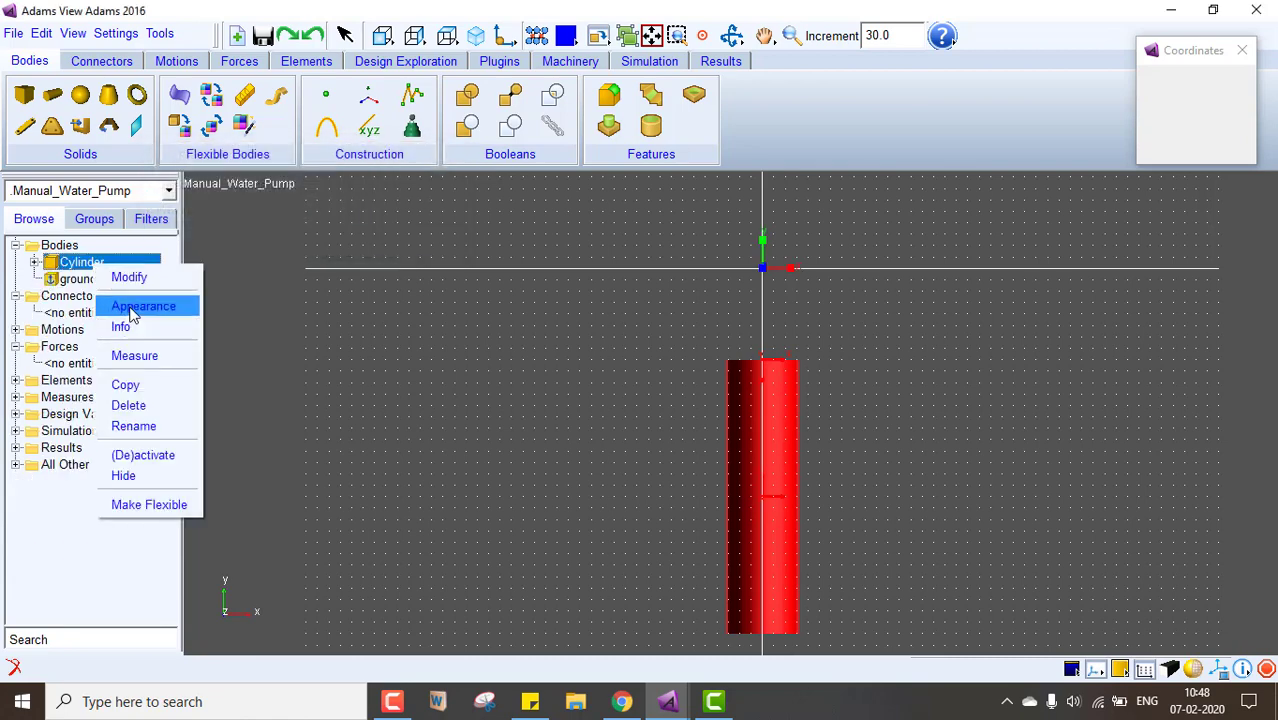
pyautogui.click(126, 304)
pyautogui.click(1040, 190)
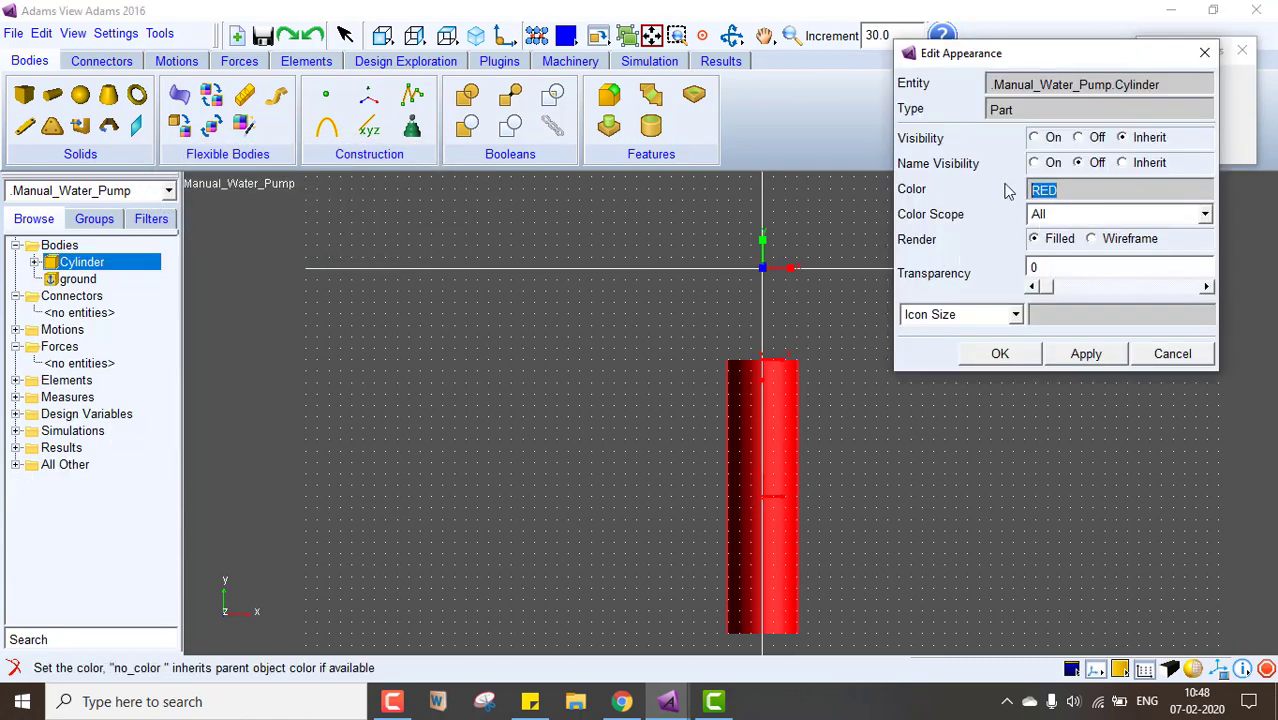
pyautogui.press('BackSpace')
pyautogui.doubleClick(1030, 190)
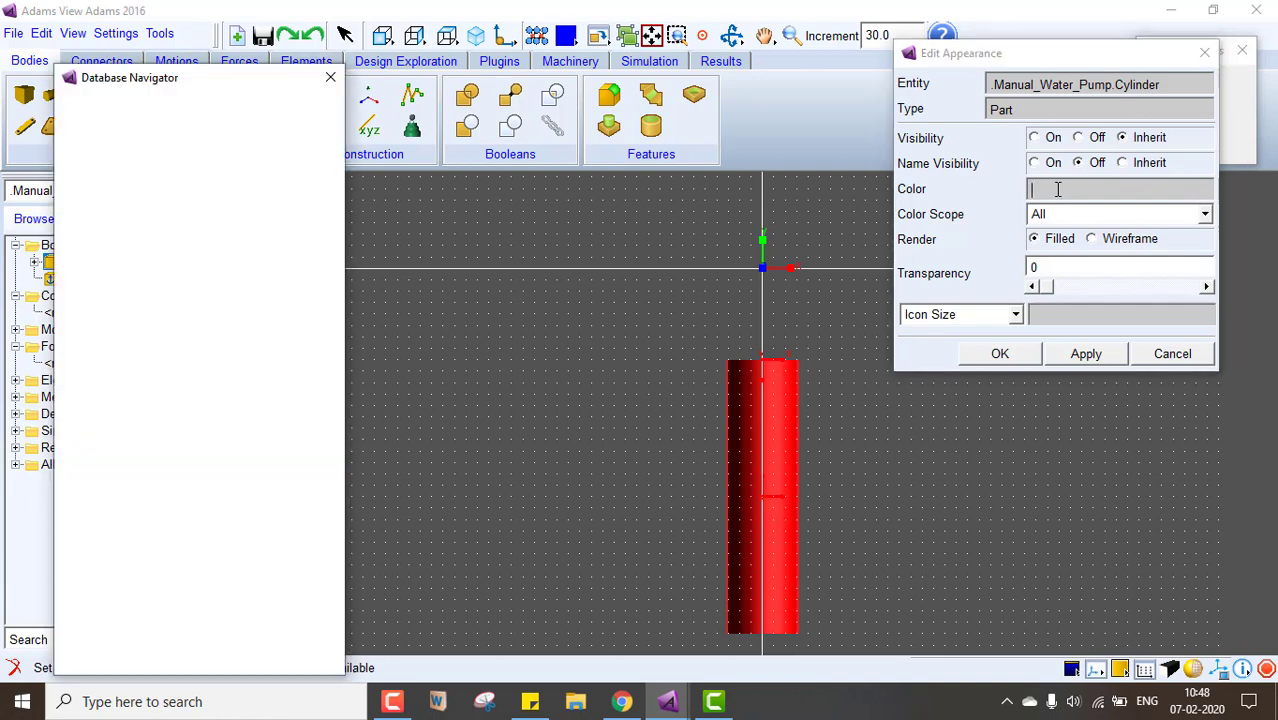
pyautogui.scroll(-15, 168, 480)
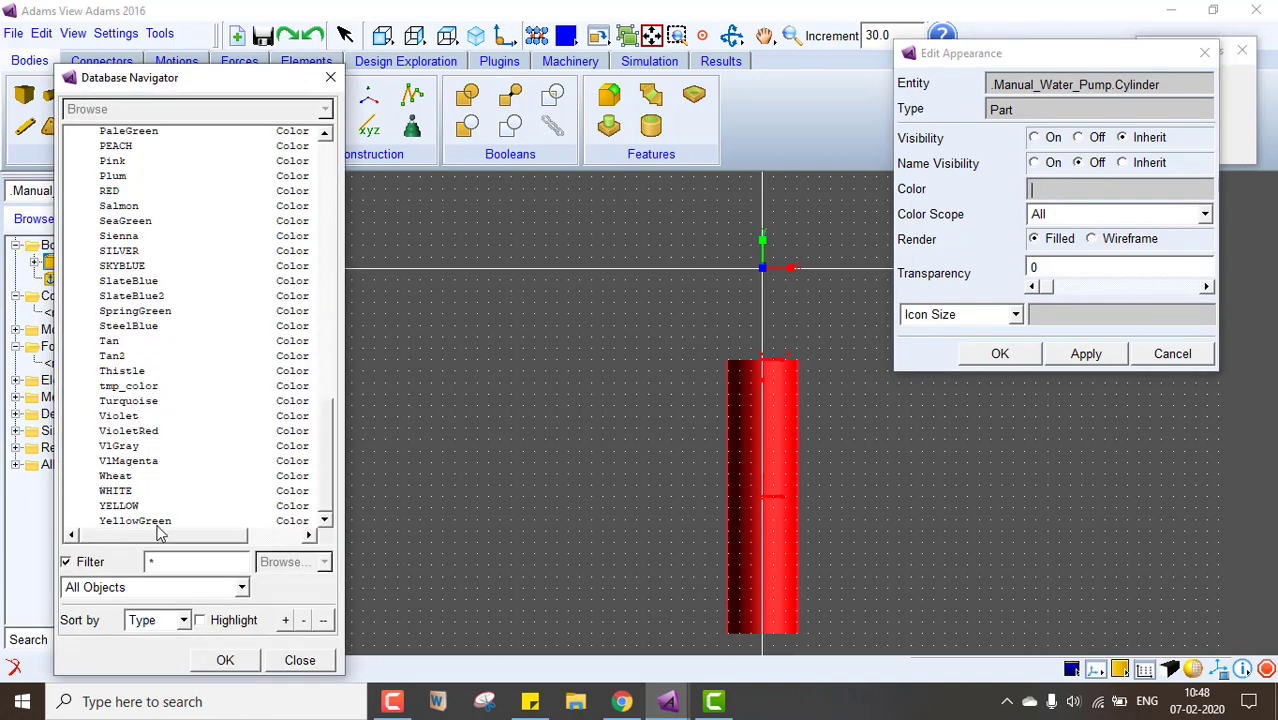
pyautogui.doubleClick(150, 506)
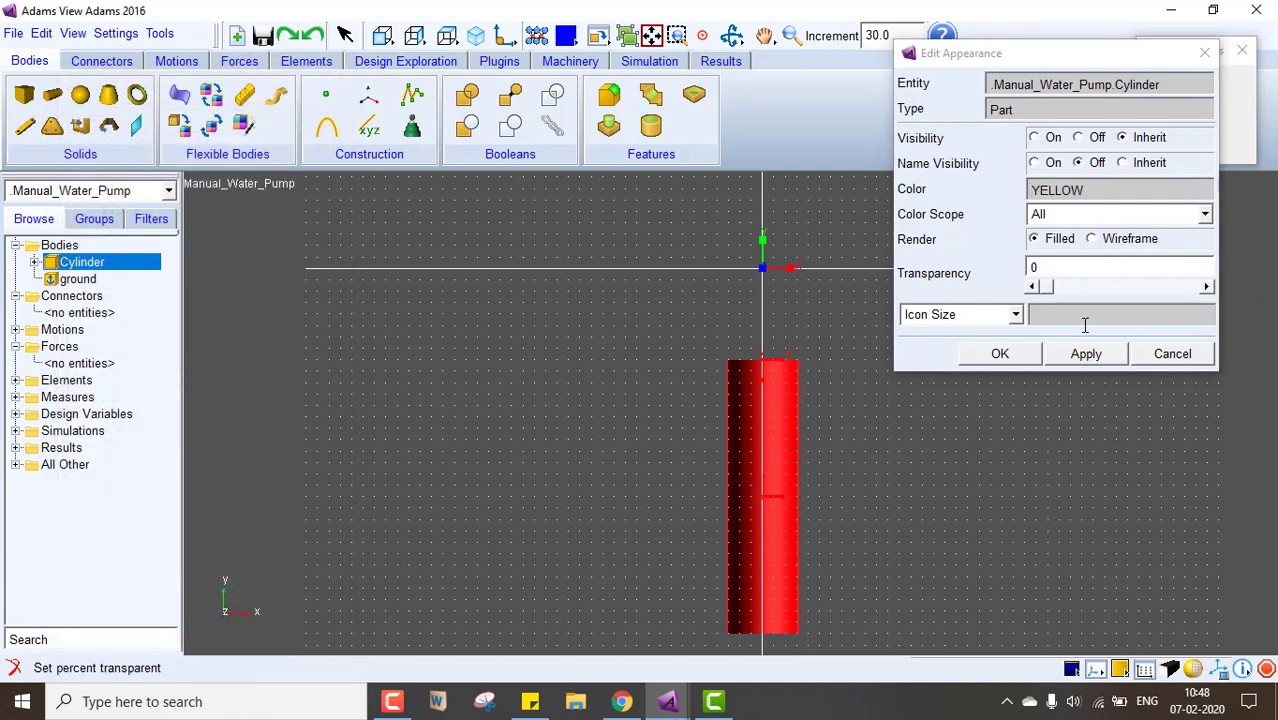
pyautogui.click(1084, 355)
pyautogui.click(1002, 356)
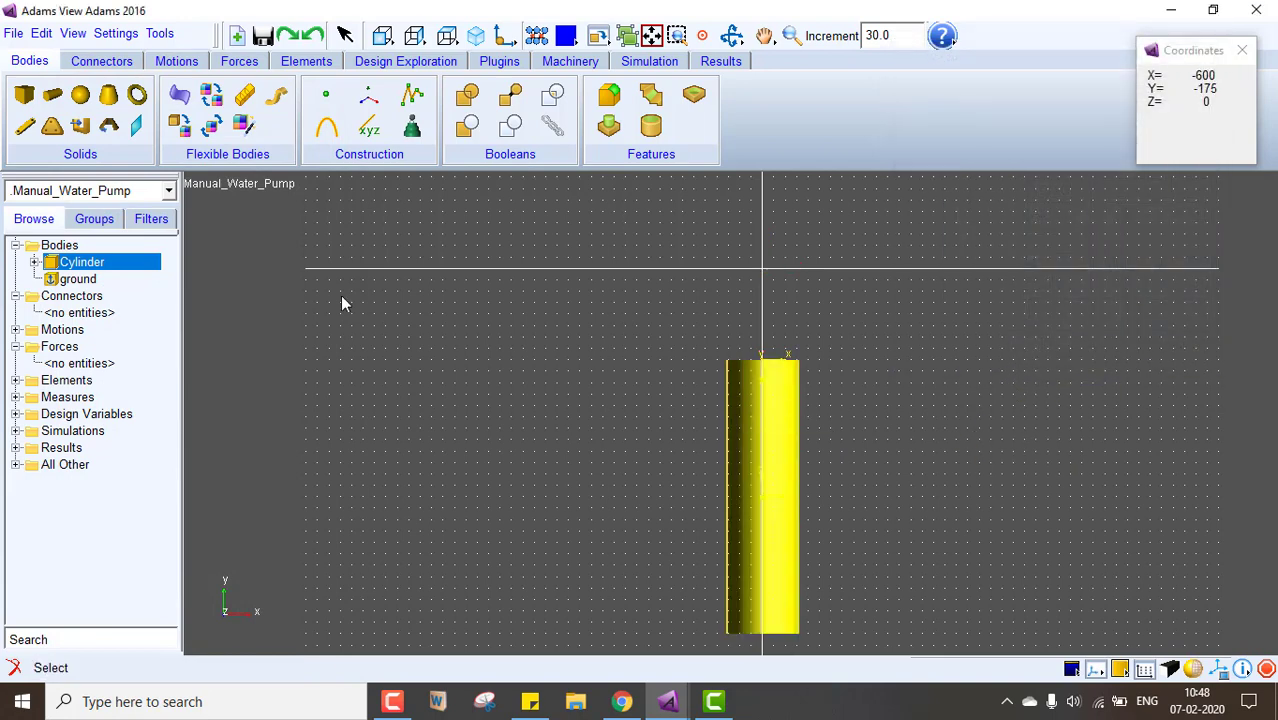
# Create a cylinder as a new part, starting at 0, -500, 0 and running straight down about 75 mm inside the yellow shell
pyautogui.click(52, 97)
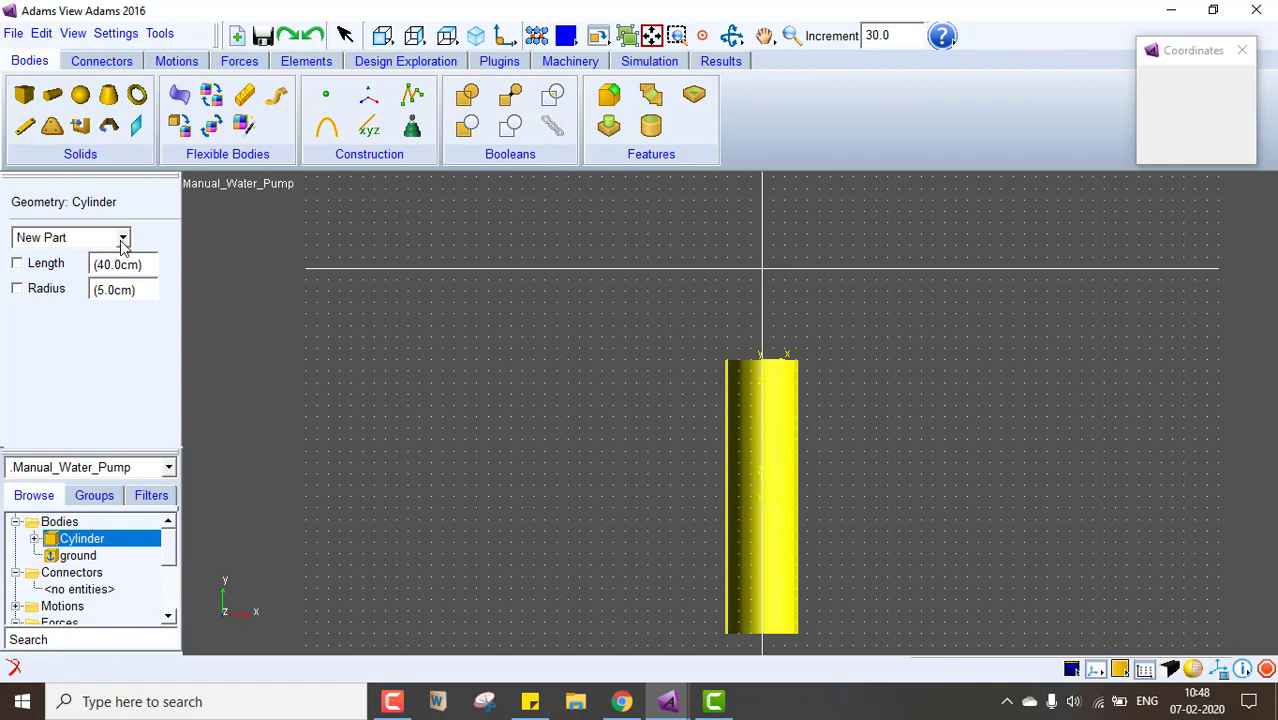
pyautogui.rightClick(764, 471)
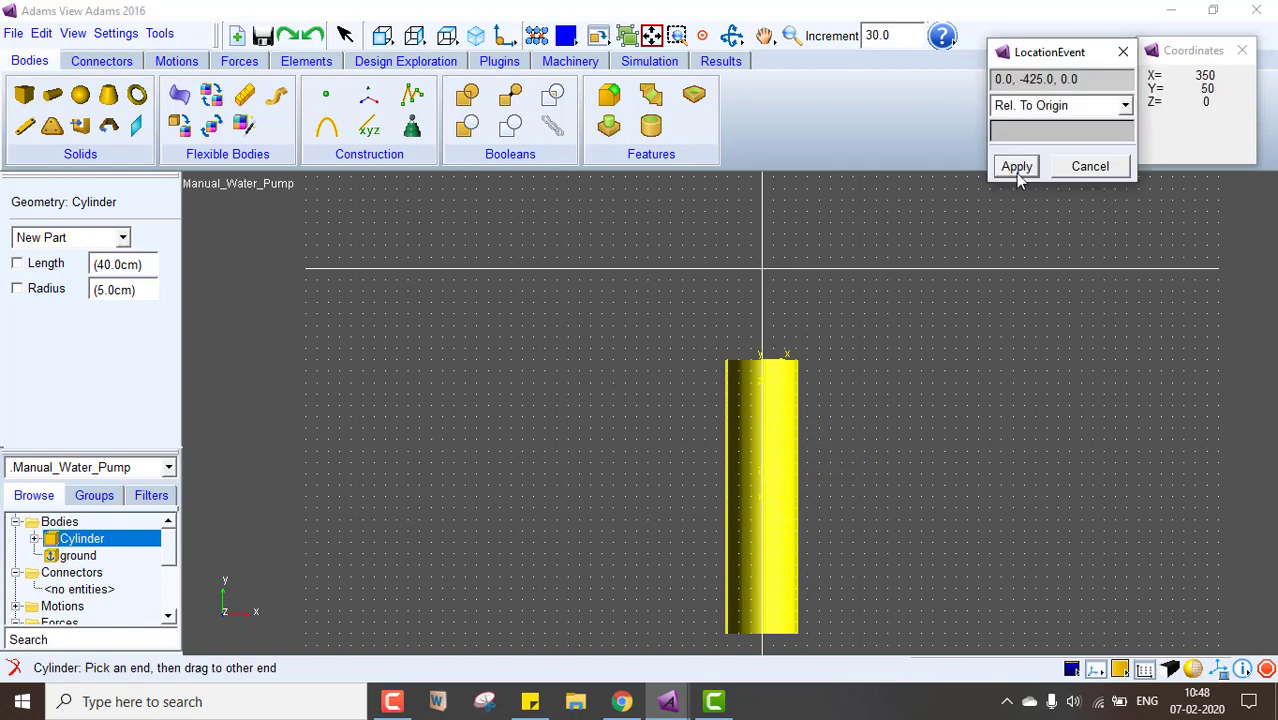
pyautogui.moveTo(1052, 78); pyautogui.dragTo(1028, 78)
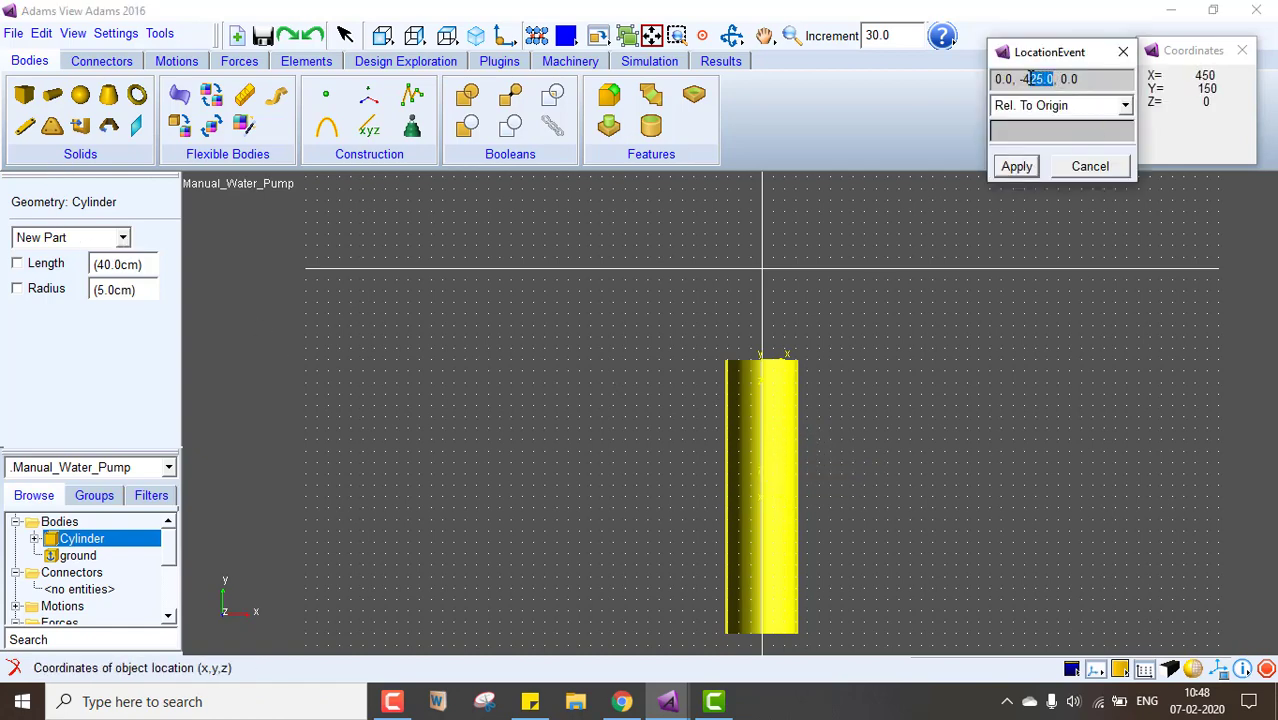
pyautogui.write('500')
pyautogui.click(1016, 166)
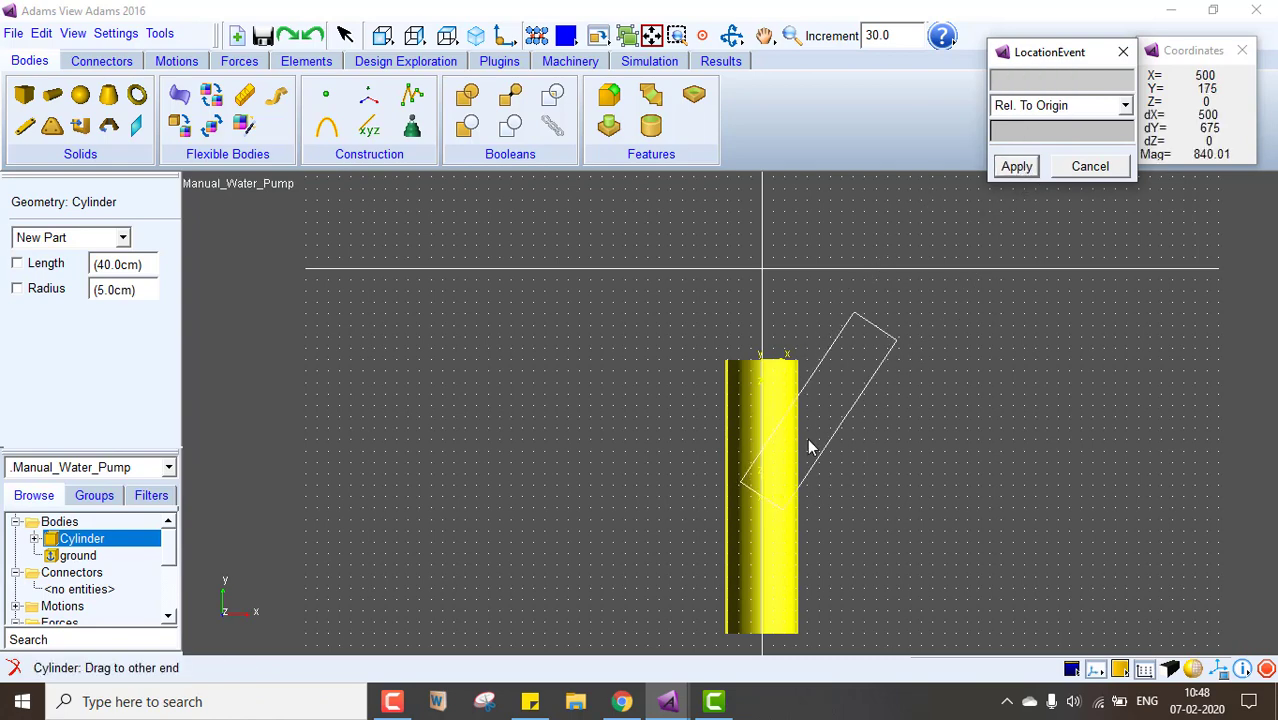
pyautogui.click(760, 535)
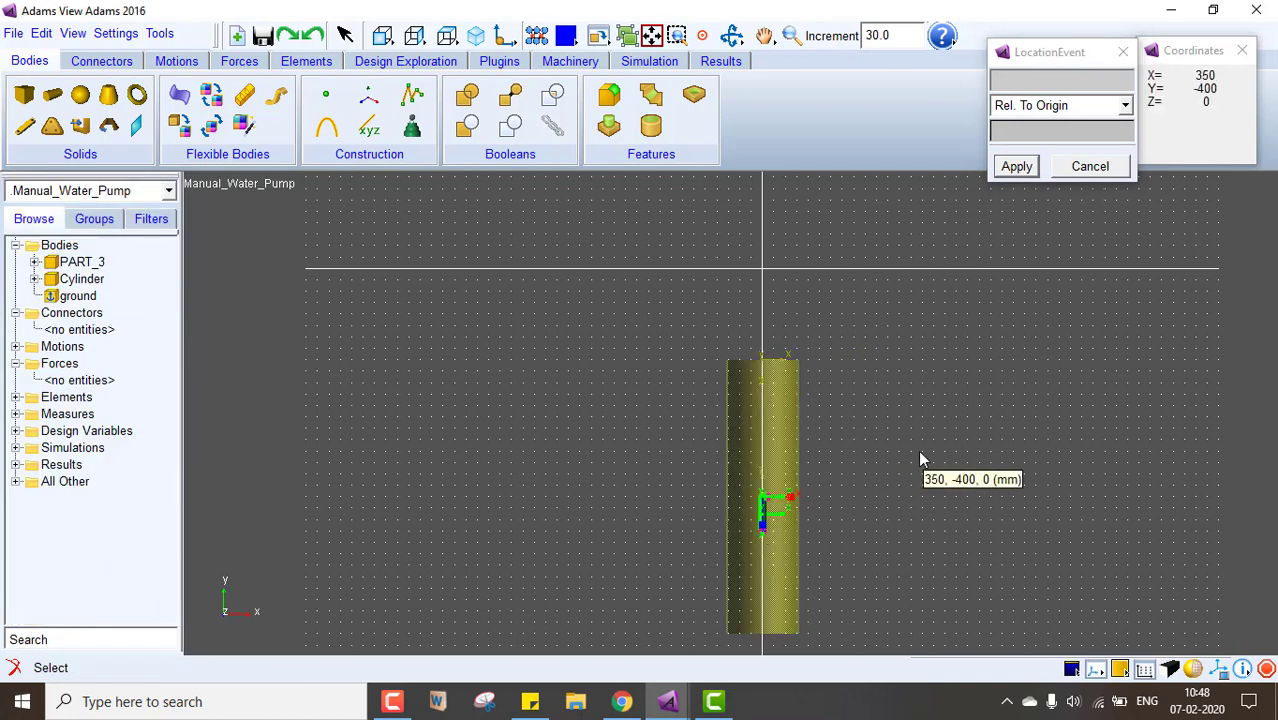
# Rename PART_3 as Piston
pyautogui.click(35, 262)
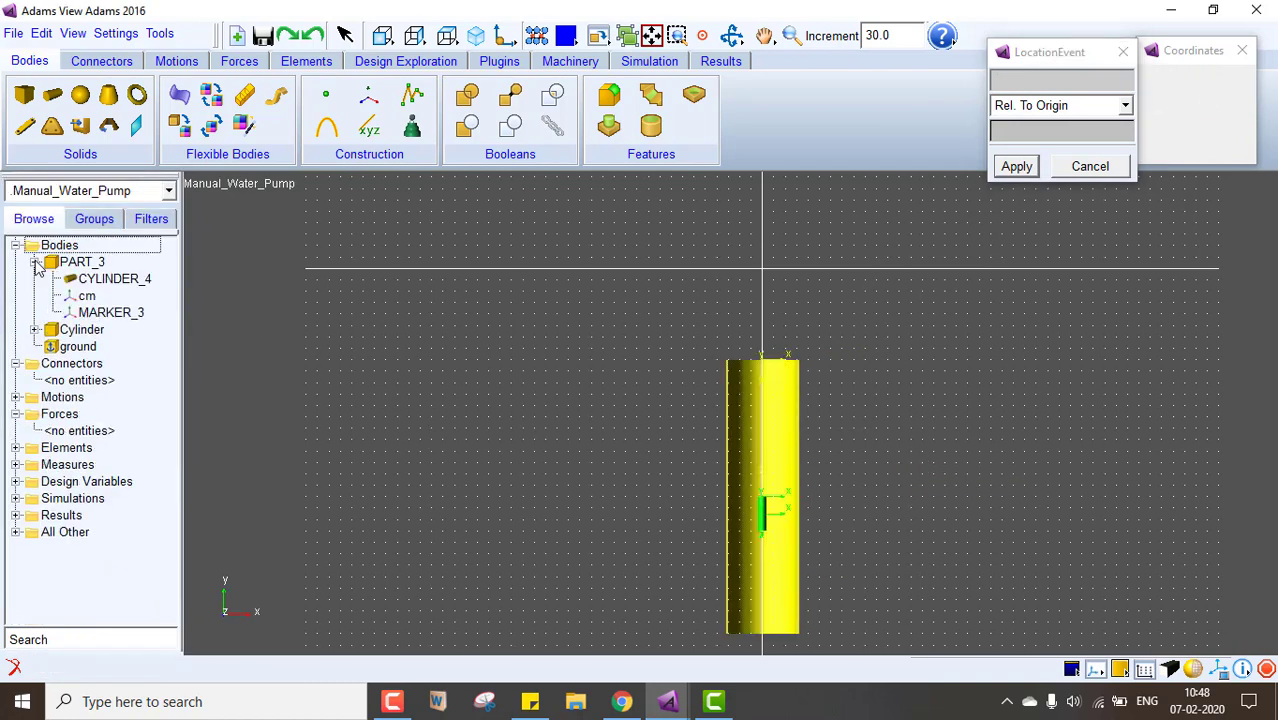
pyautogui.rightClick(93, 262)
pyautogui.click(140, 420)
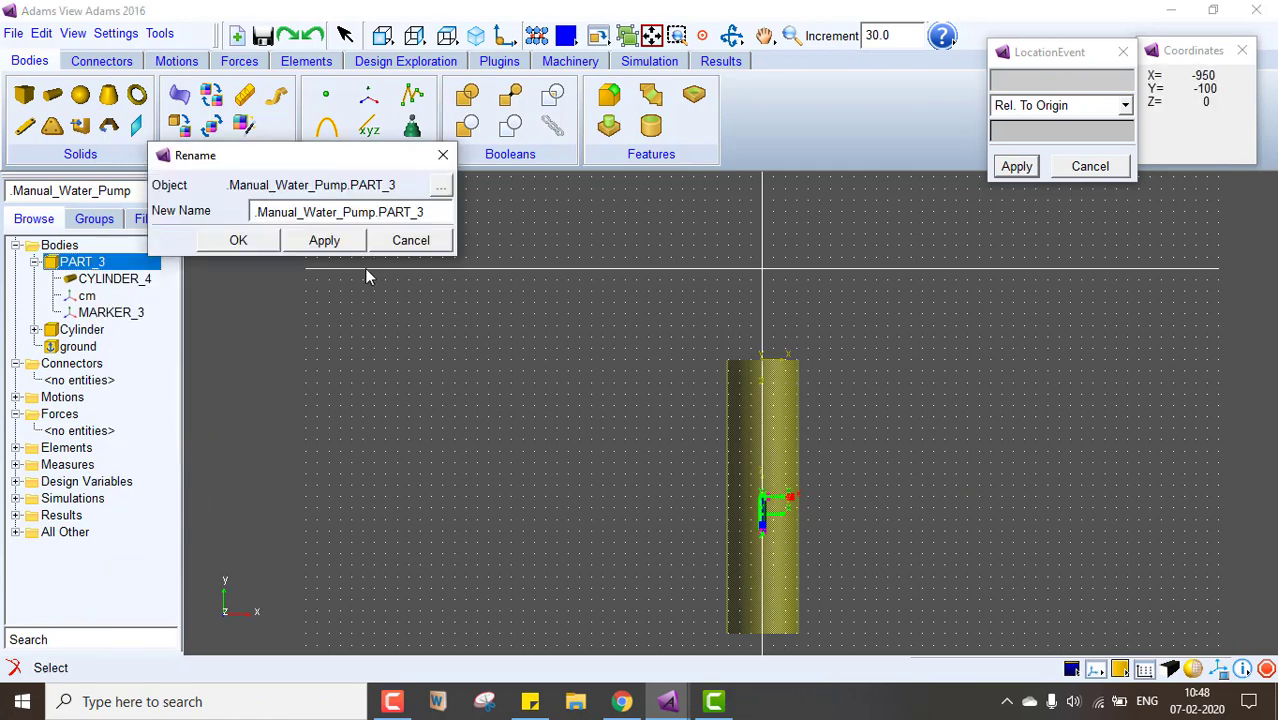
pyautogui.moveTo(428, 210); pyautogui.dragTo(395, 212)
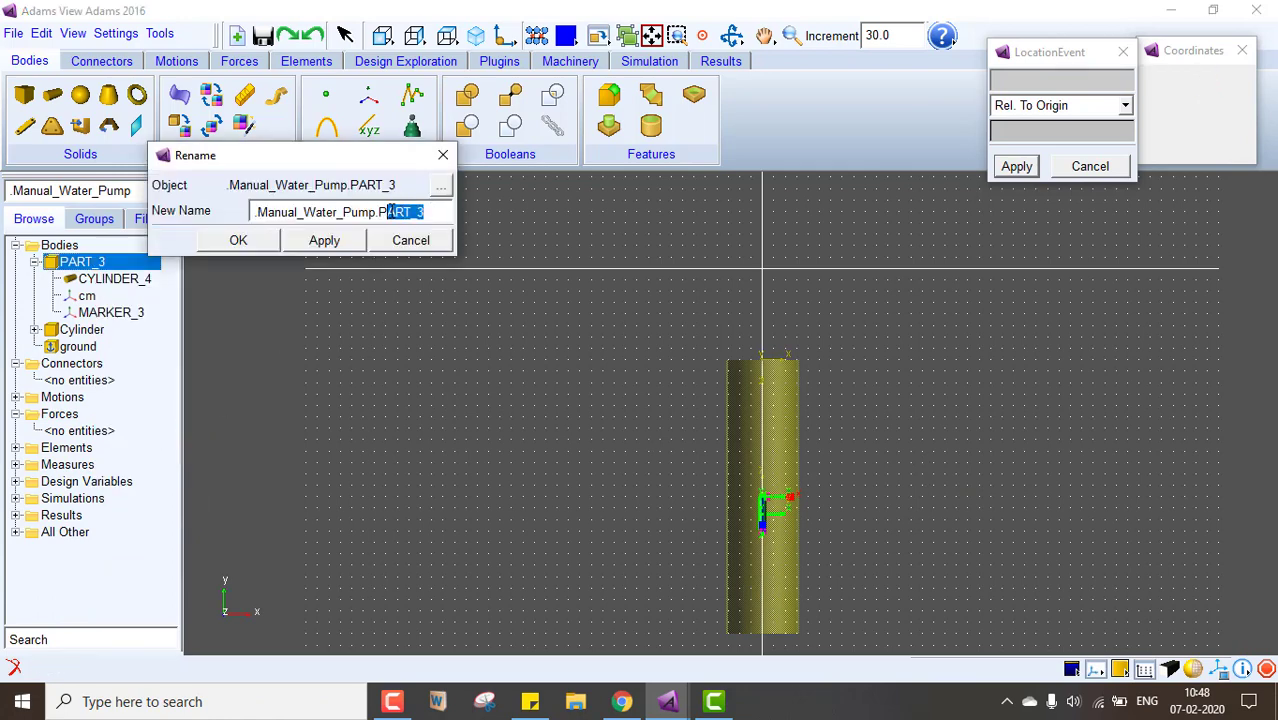
pyautogui.write('iston')
pyautogui.click(230, 240)
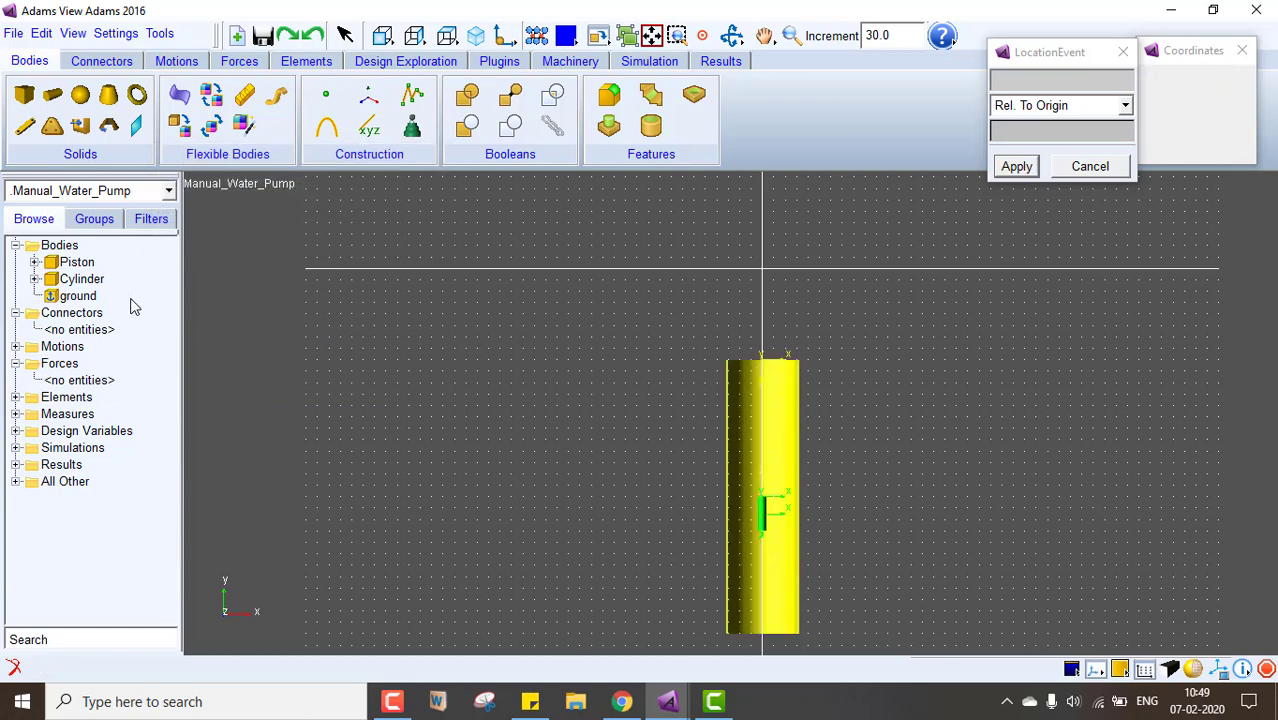
# Set the radius of the Piston's CYLINDER_4 to 75 mm and its length to 25 mm
pyautogui.click(35, 262)
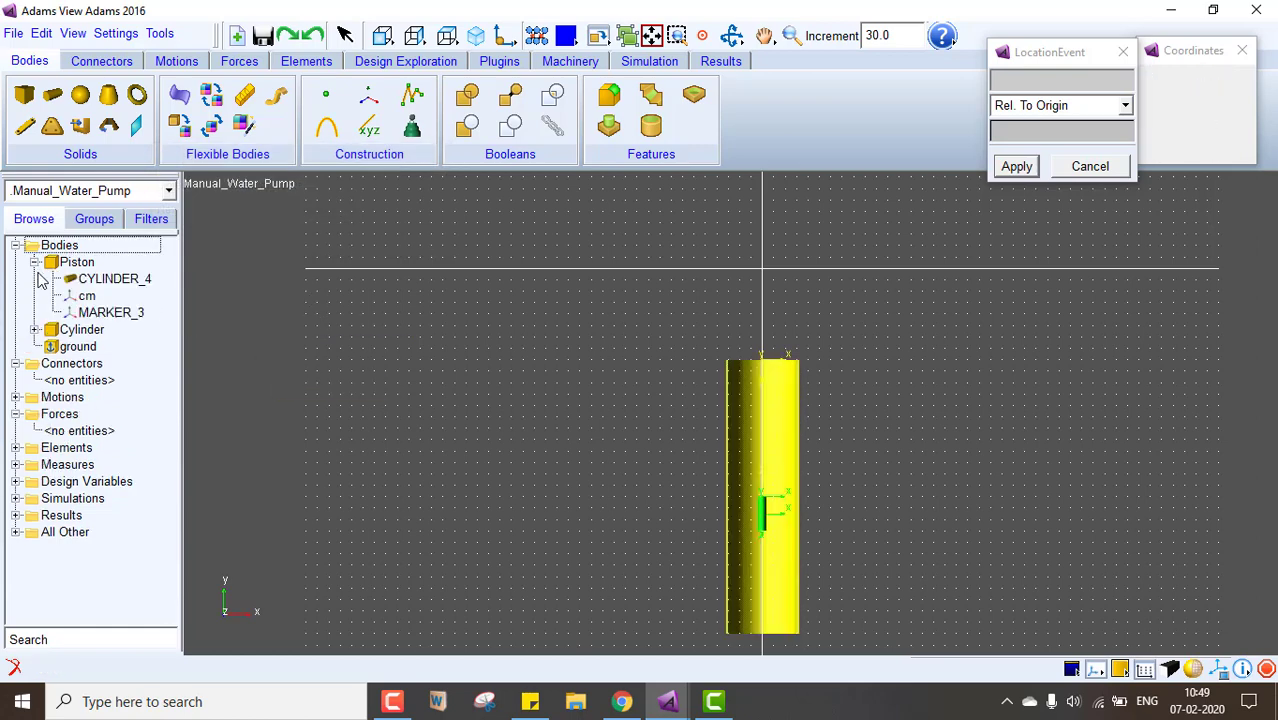
pyautogui.doubleClick(110, 278)
pyautogui.moveTo(409, 302); pyautogui.dragTo(380, 302)
pyautogui.write('75')
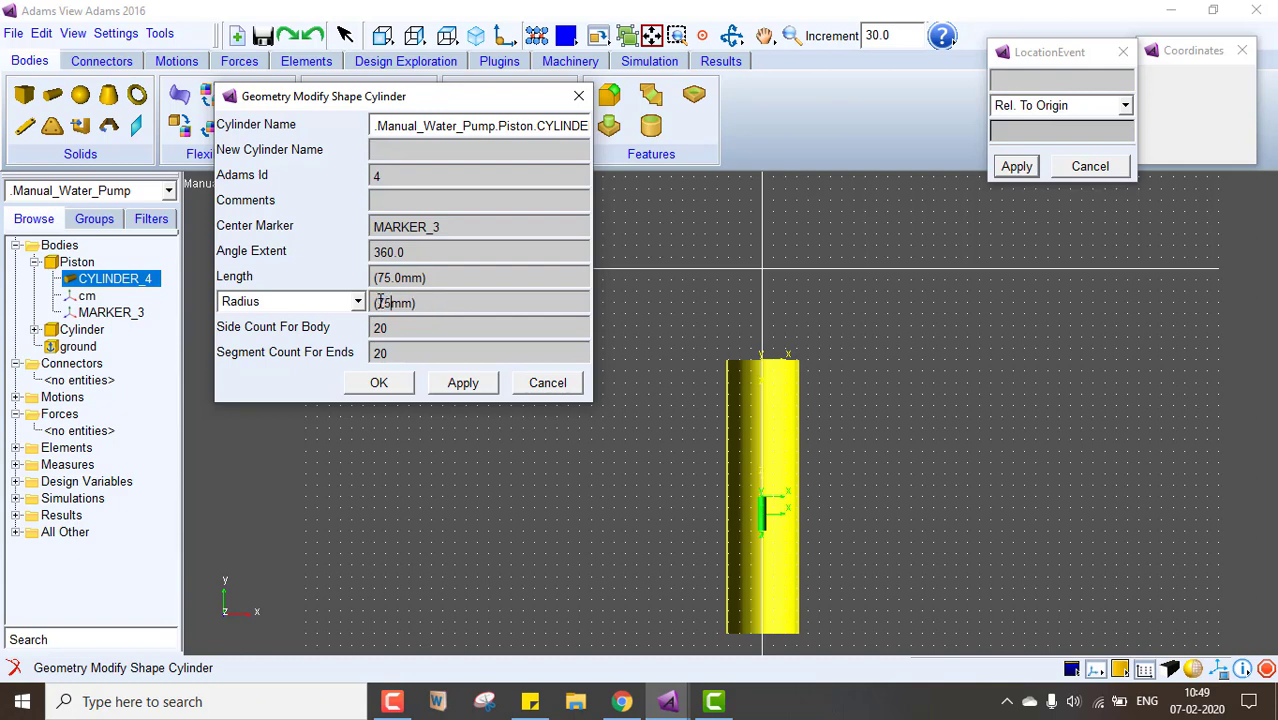
pyautogui.moveTo(402, 277); pyautogui.dragTo(381, 276)
pyautogui.write('3')
pyautogui.press('BackSpace')
pyautogui.write('25')
pyautogui.click(450, 388)
pyautogui.click(402, 388)
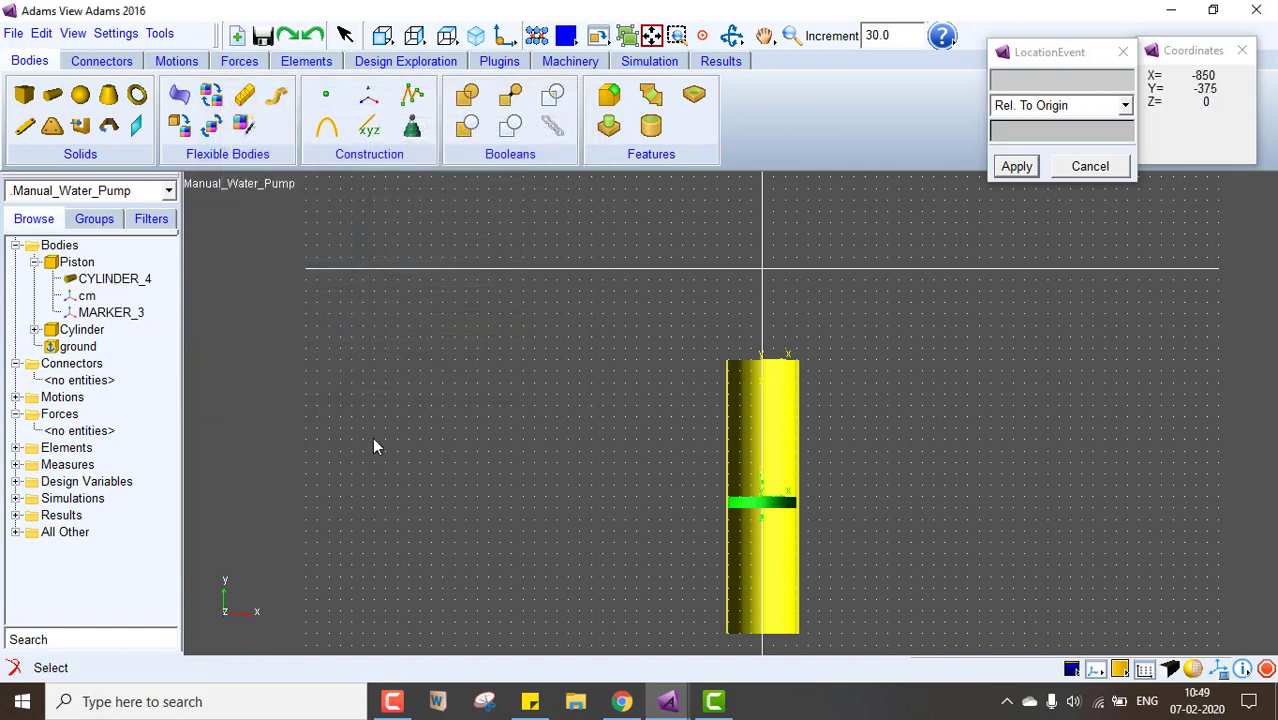
# Add a rod cylinder to the Piston part, running from the global origin down to 0,-500,0
pyautogui.click(53, 95)
pyautogui.click(122, 237)
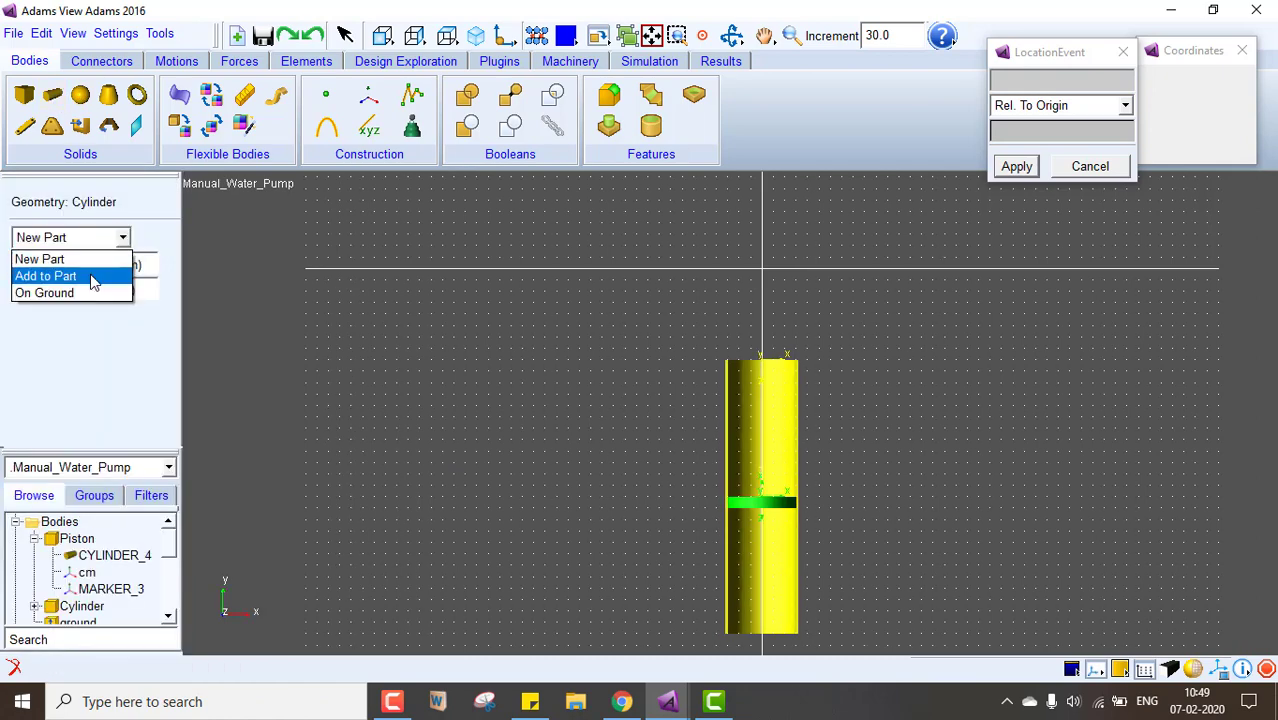
pyautogui.click(92, 277)
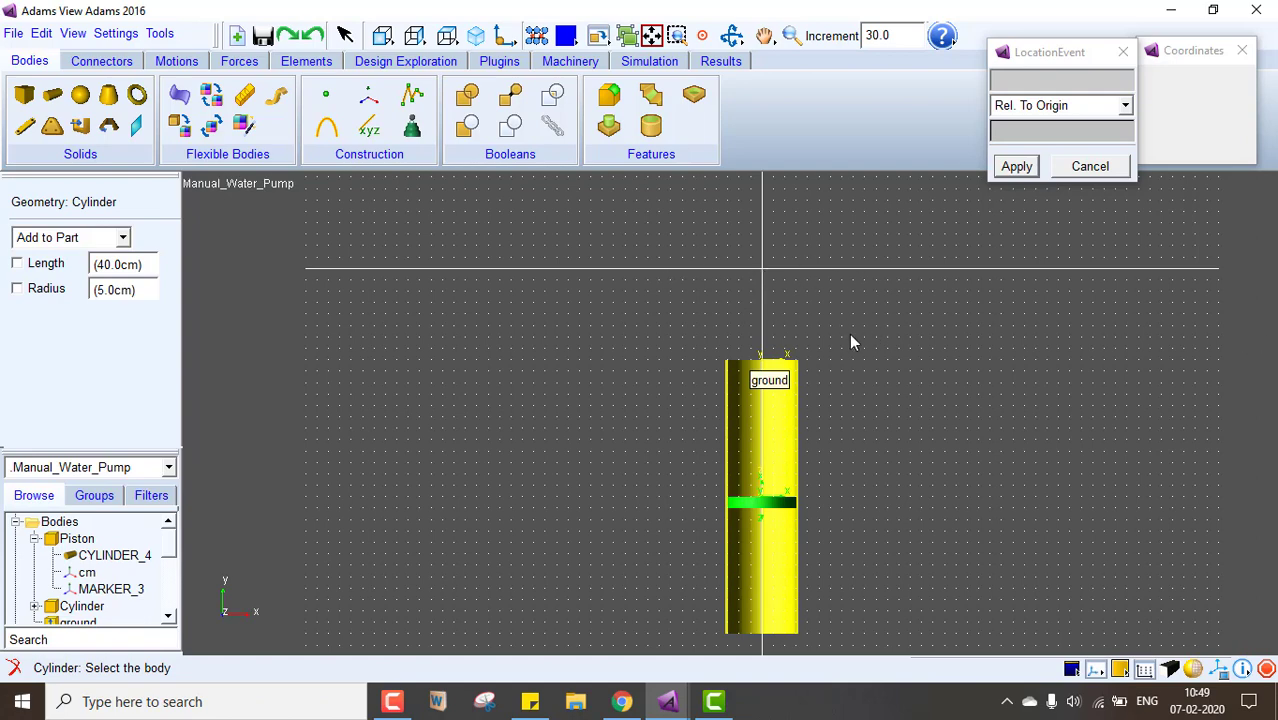
pyautogui.rightClick(771, 508)
pyautogui.click(948, 133)
pyautogui.click(955, 364)
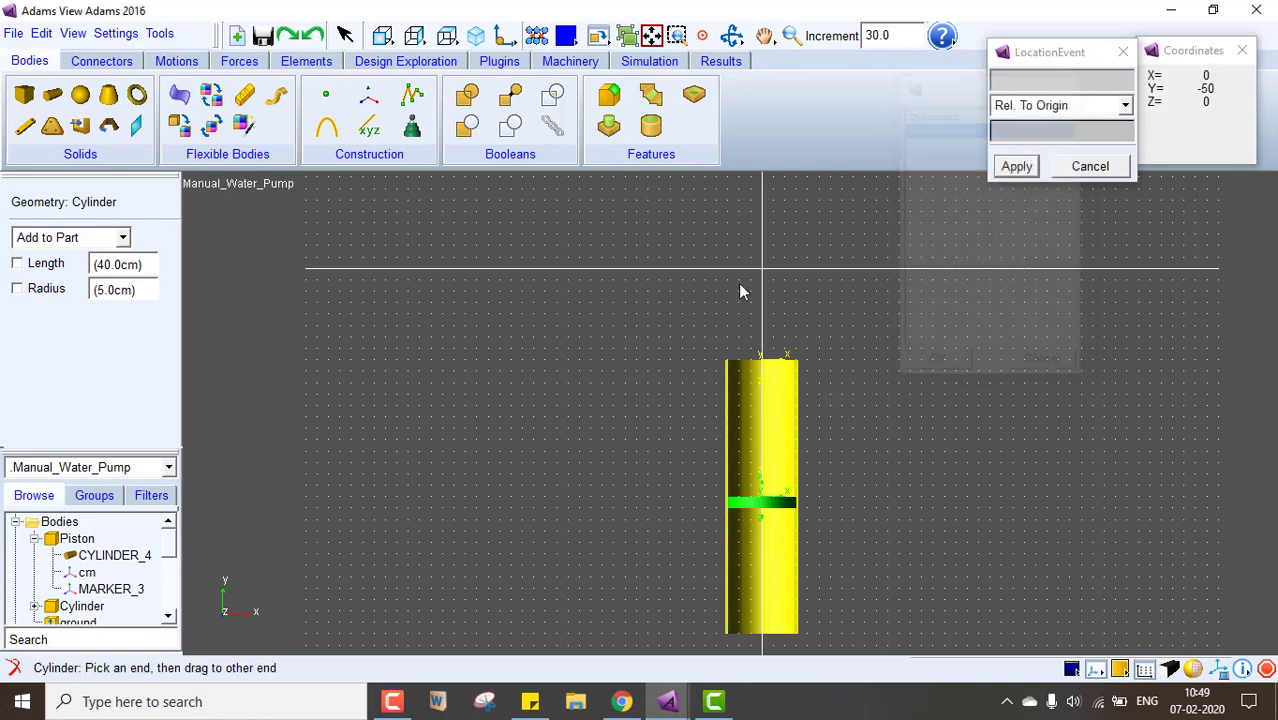
pyautogui.moveTo(762, 268); pyautogui.dragTo(770, 495)
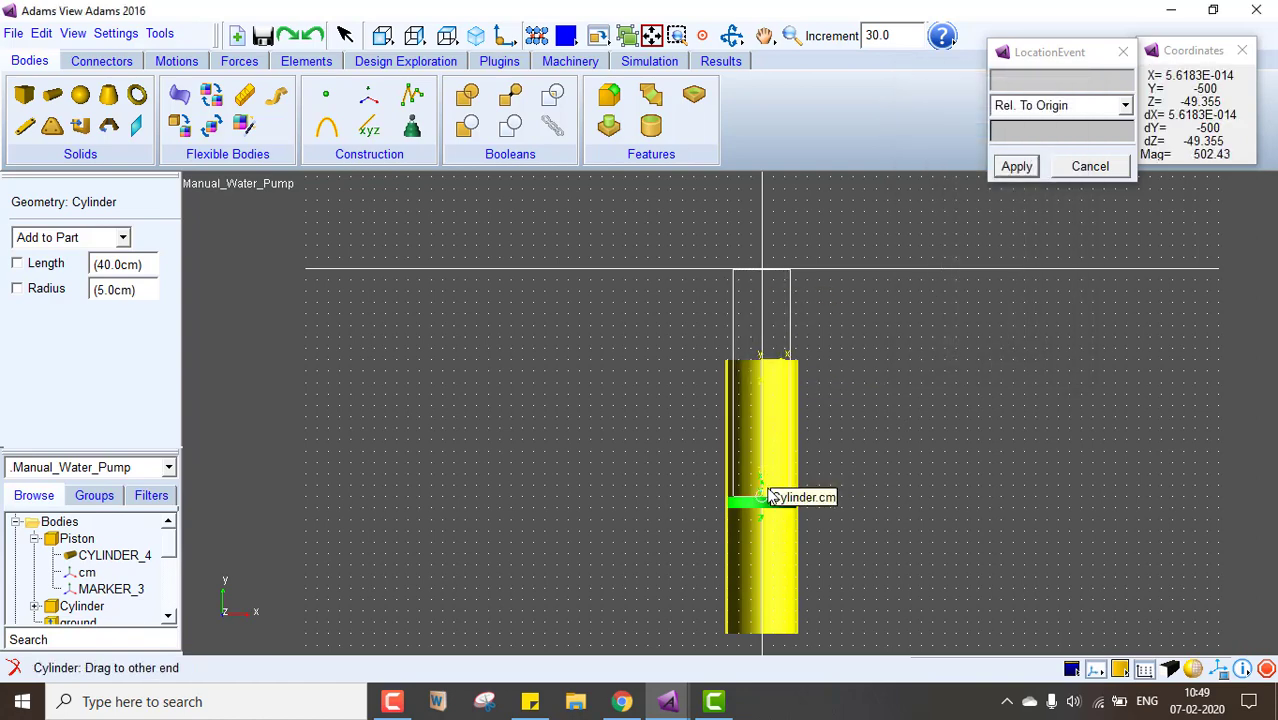
pyautogui.rightClick(769, 502)
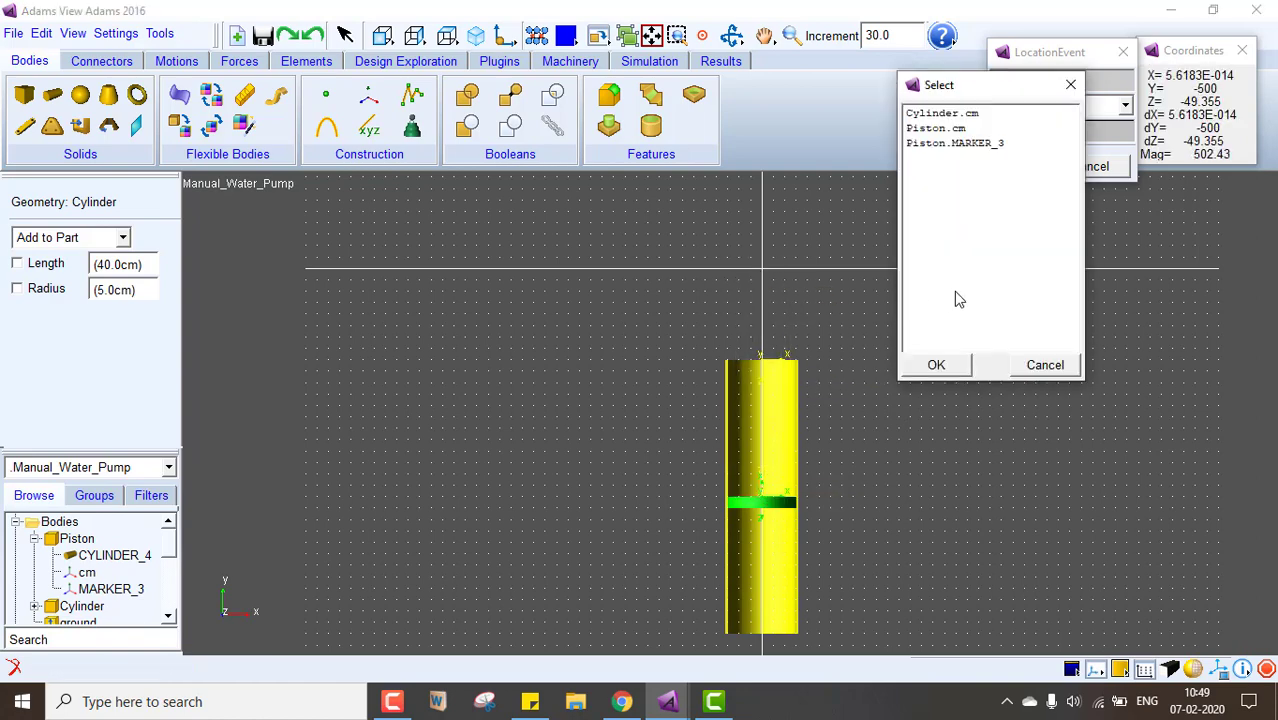
pyautogui.click(1050, 364)
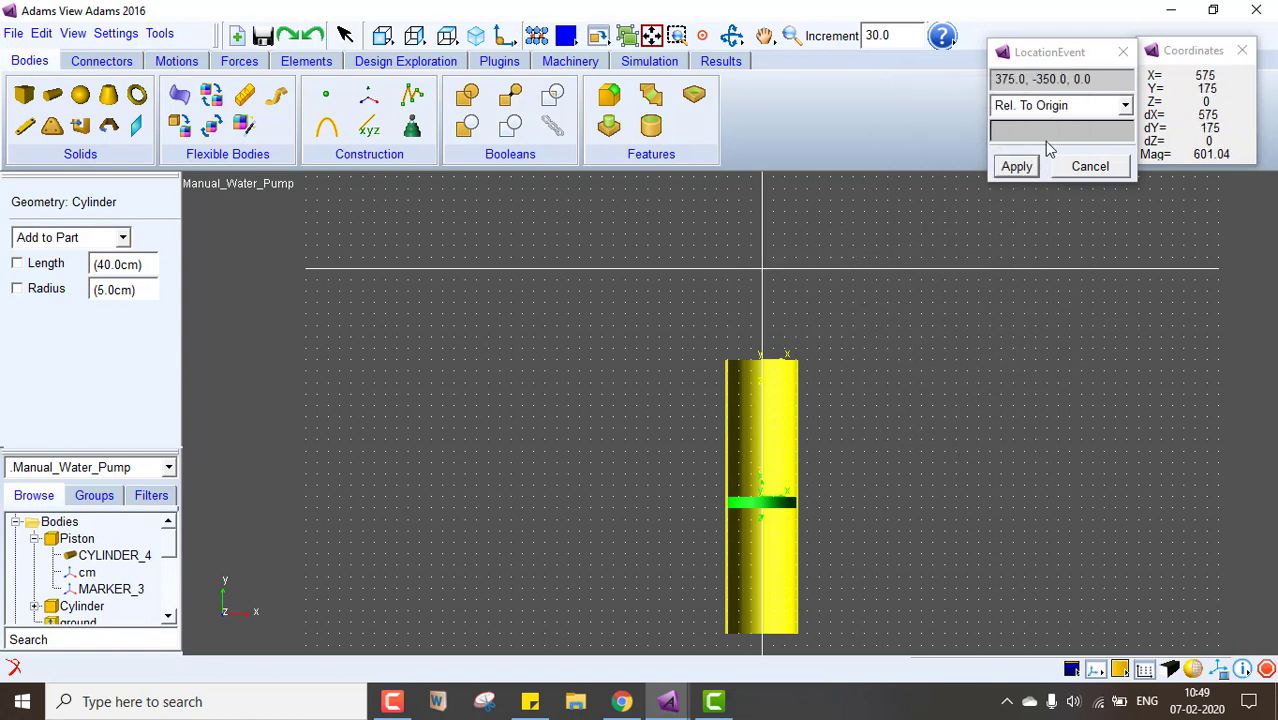
pyautogui.click(1085, 85)
pyautogui.moveTo(957, 92); pyautogui.dragTo(969, 70)
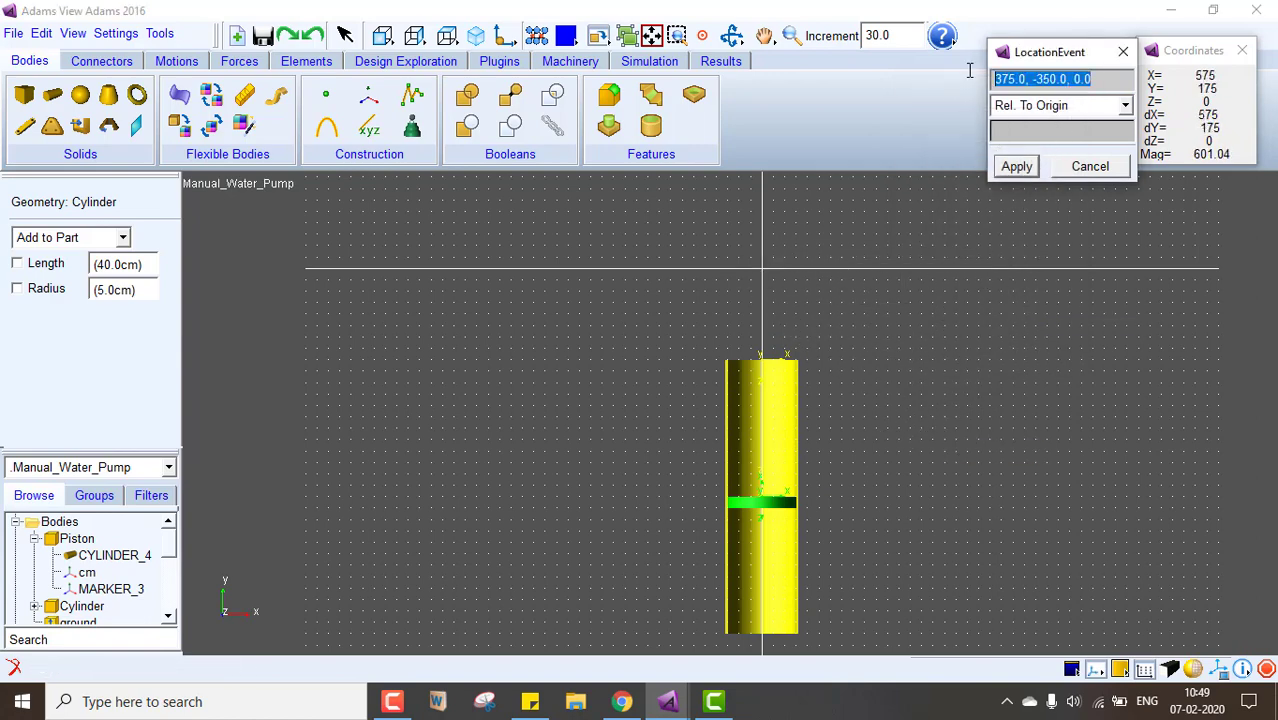
pyautogui.write('-500,0')
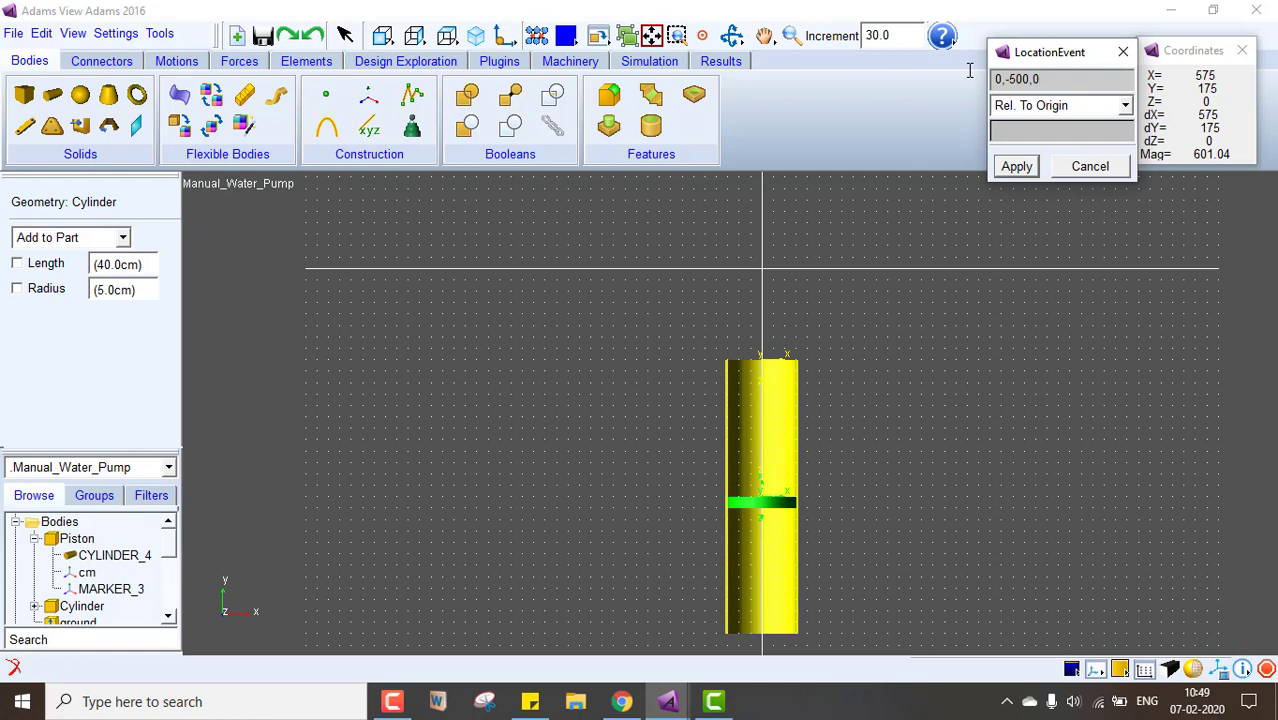
pyautogui.click(1016, 166)
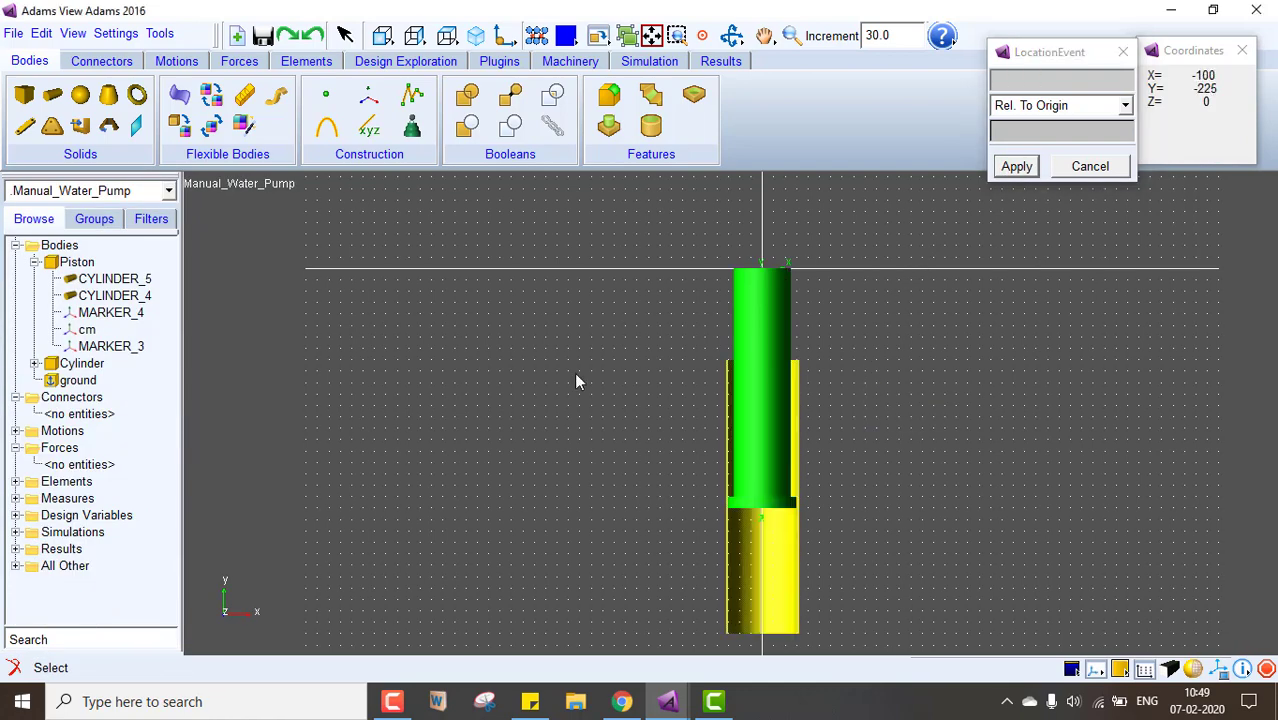
# Set the radius of the piston rod CYLINDER_5 to 12.5 mm and collapse the Piston entry
pyautogui.doubleClick(90, 279)
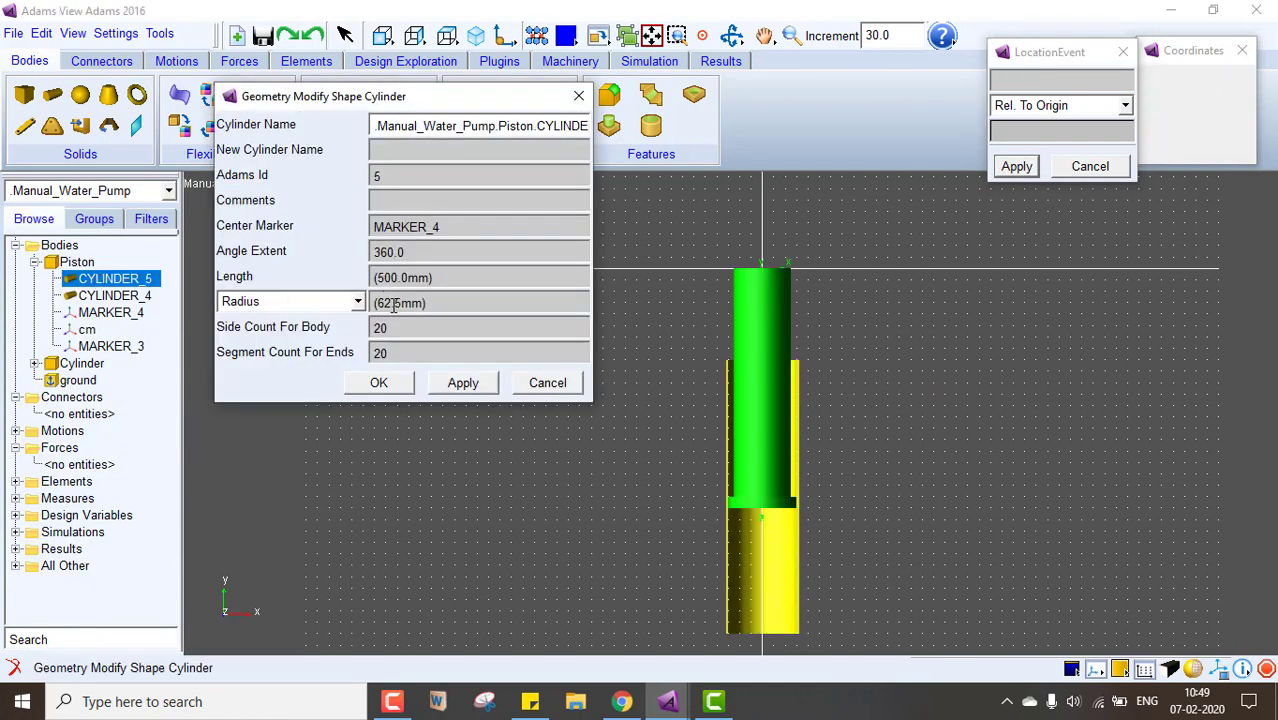
pyautogui.moveTo(398, 303); pyautogui.dragTo(385, 302)
pyautogui.write('15')
pyautogui.click(452, 386)
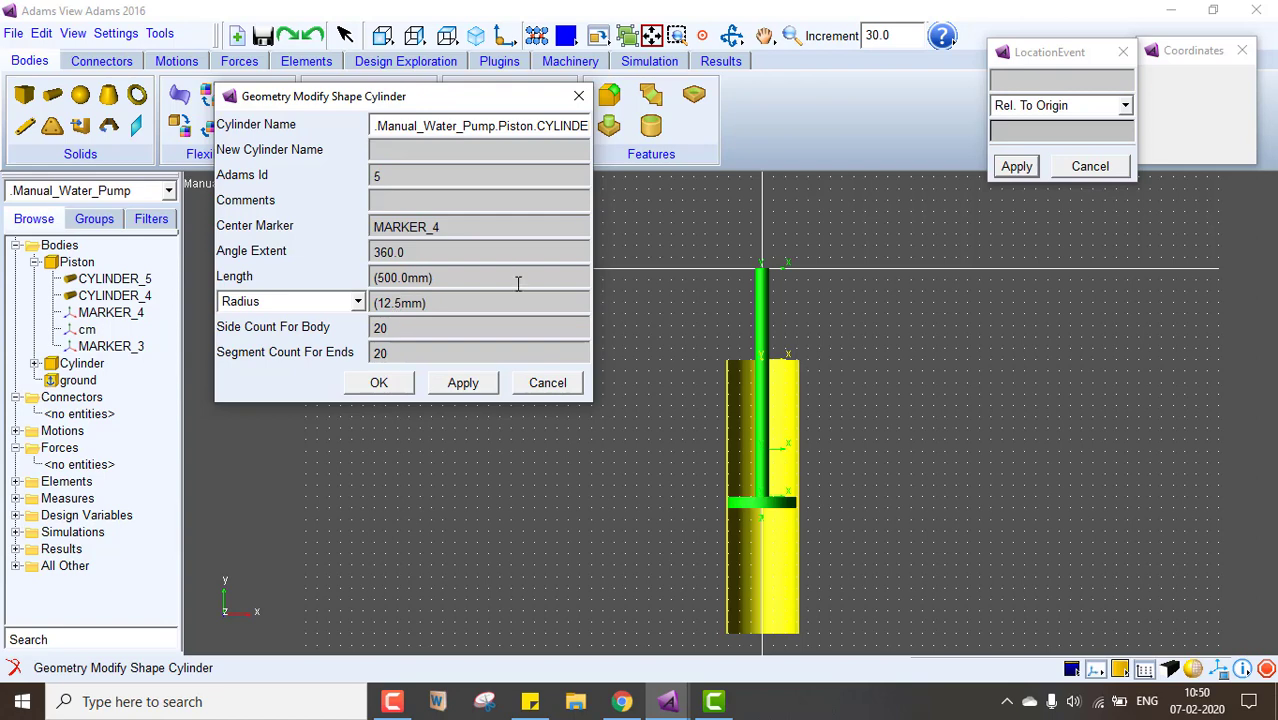
pyautogui.click(462, 383)
pyautogui.click(400, 382)
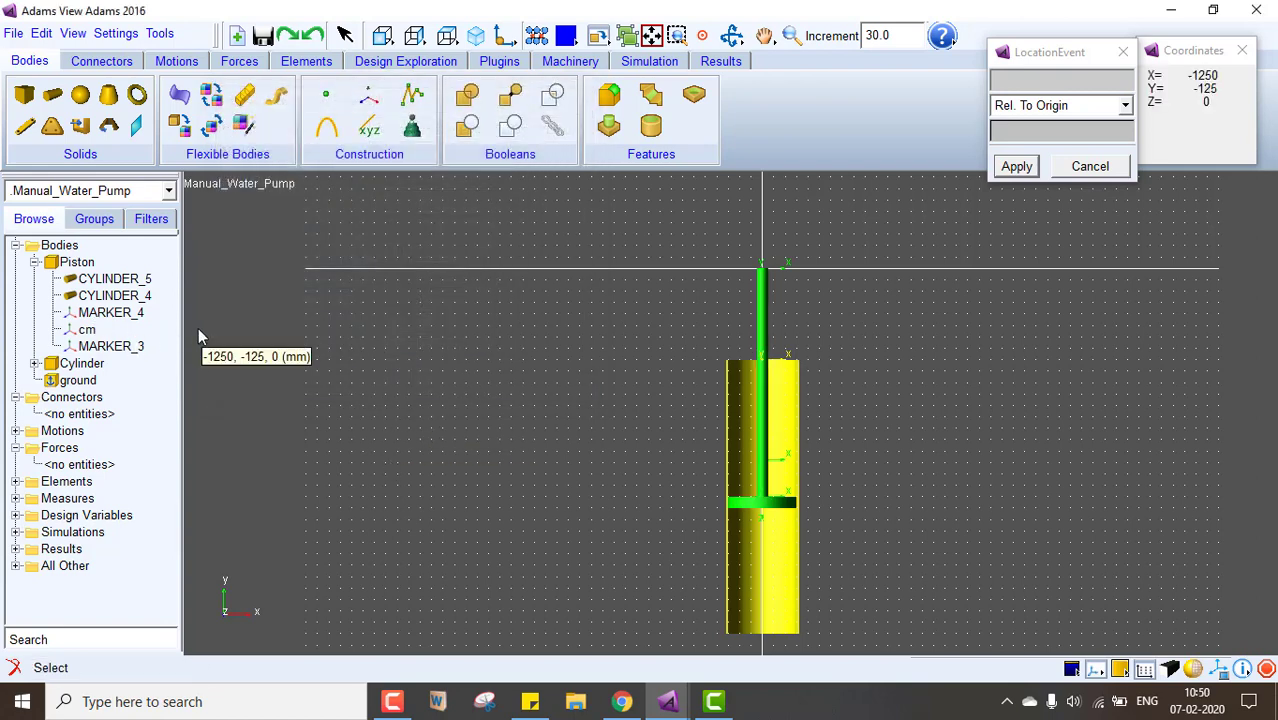
pyautogui.click(34, 262)
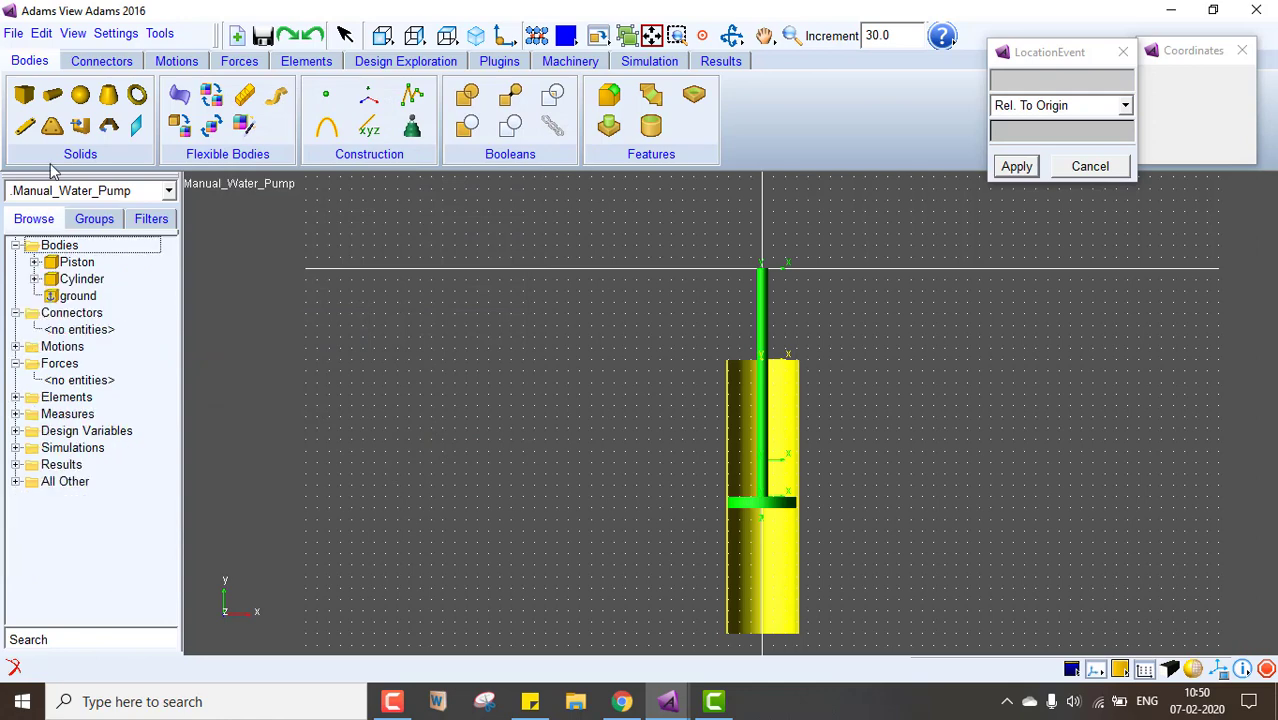
pyautogui.click(52, 95)
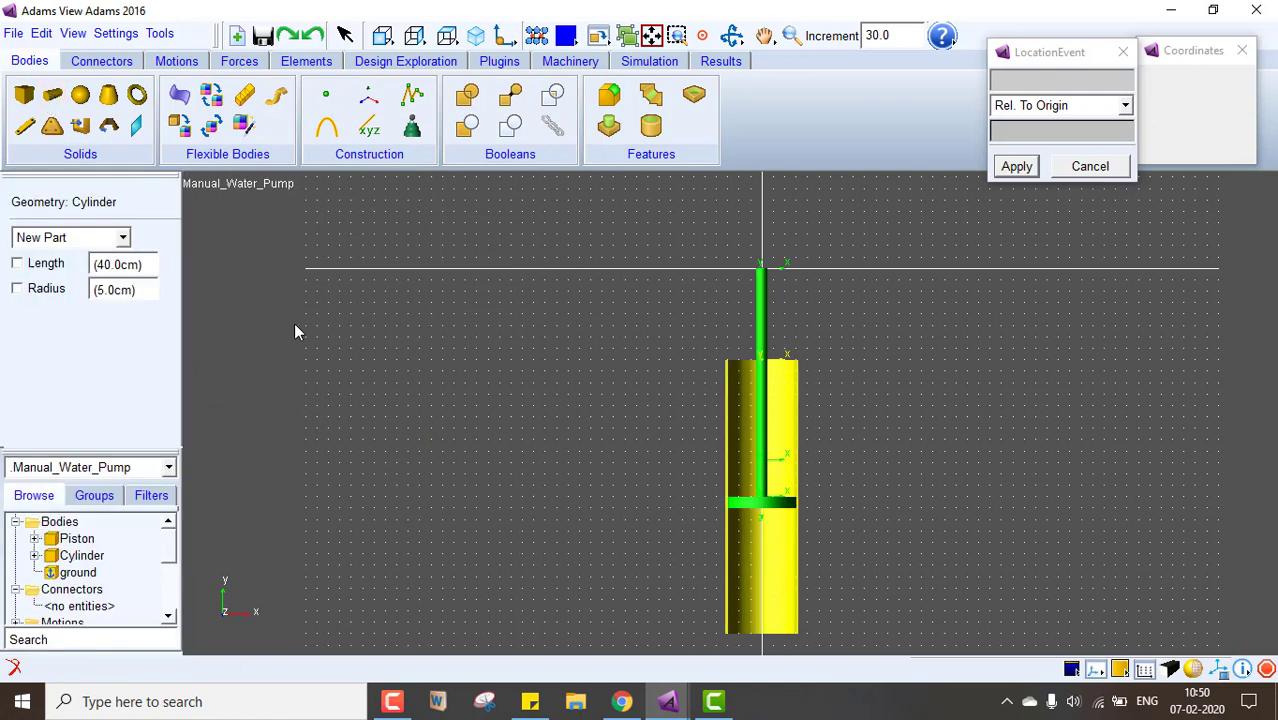
pyautogui.rightClick(763, 274)
pyautogui.click(1033, 370)
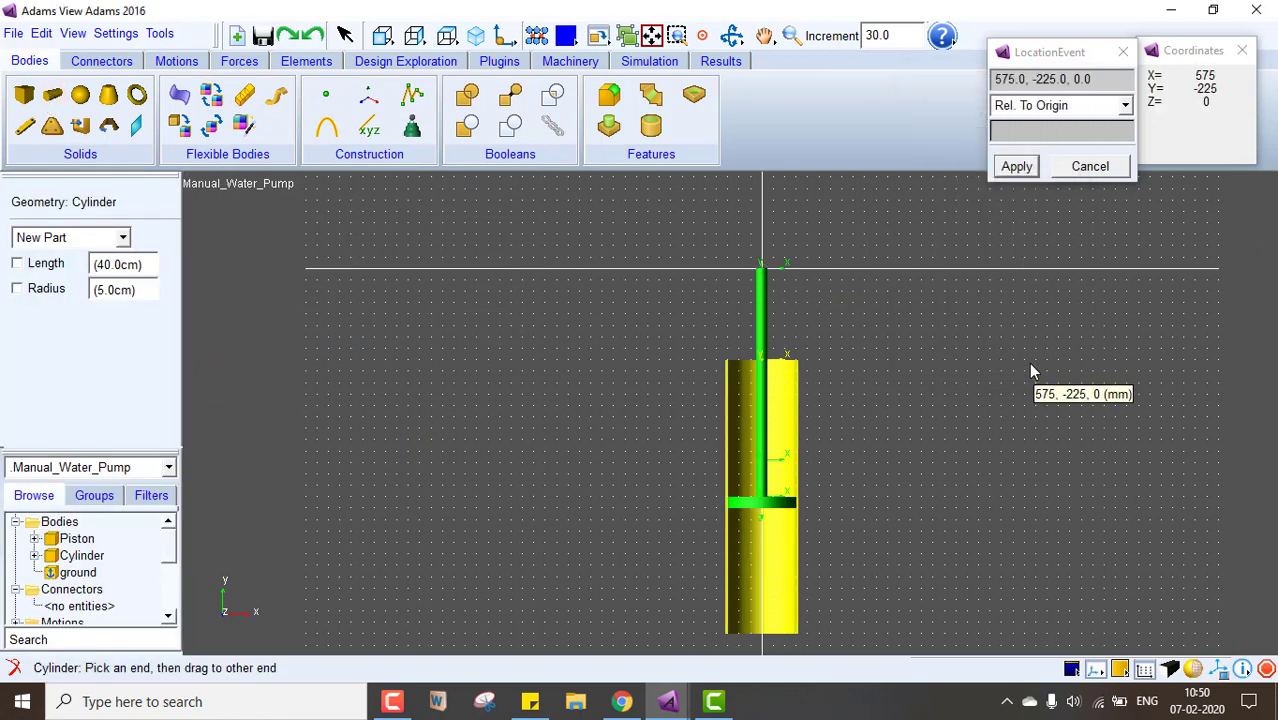
pyautogui.click(1000, 79)
pyautogui.write('0,0,0')
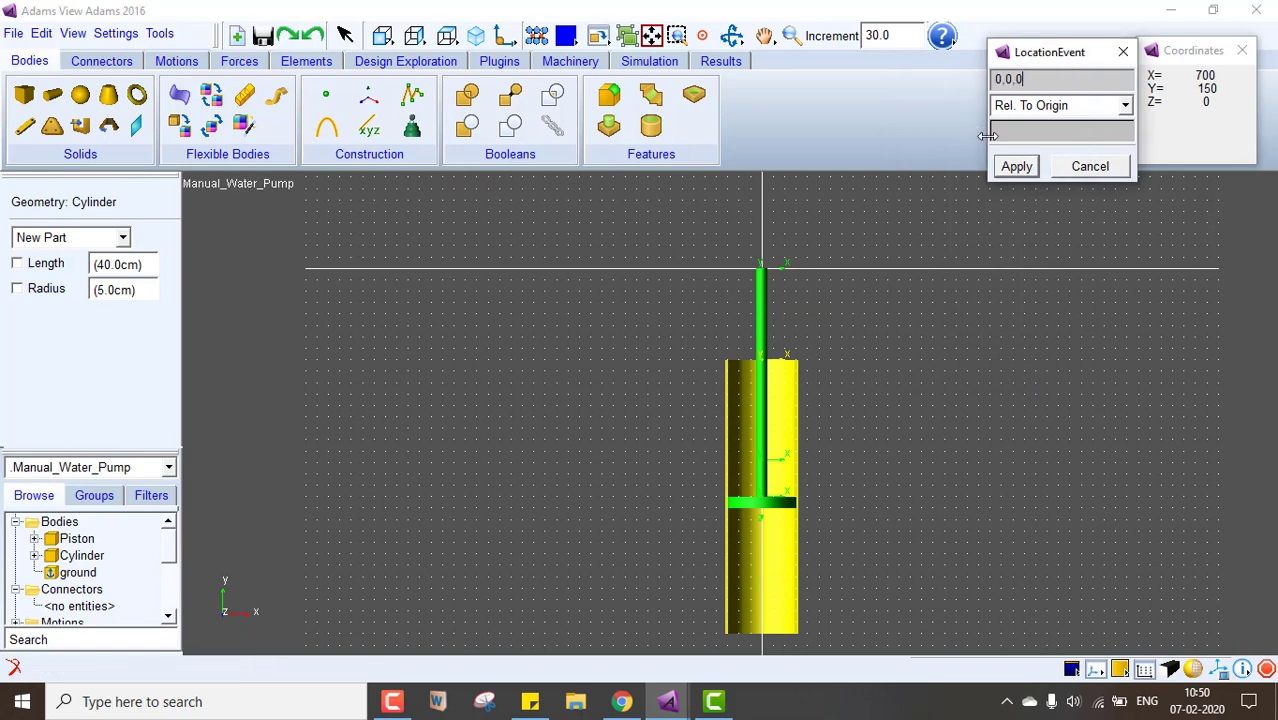
pyautogui.click(1016, 166)
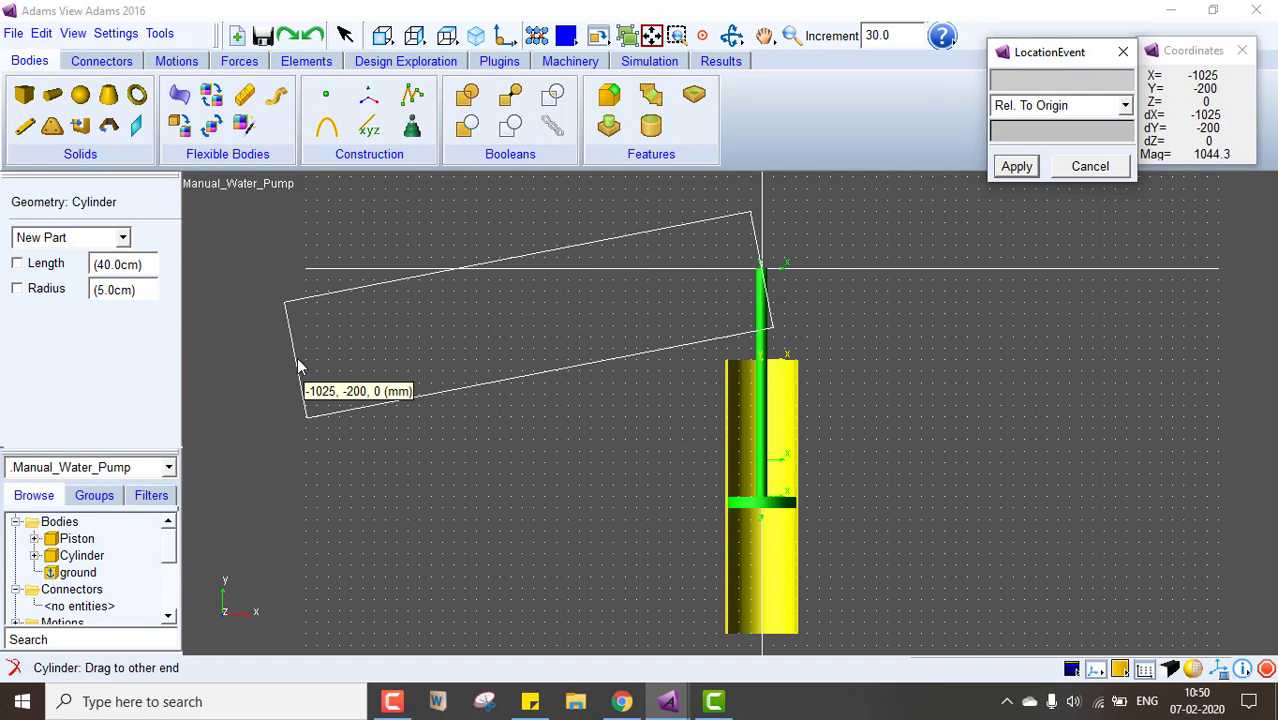
pyautogui.press('Escape')
# Create a link as a new part from 0,0,0 to a point near the grid's left edge, slightly below the origin
pyautogui.click(24, 125)
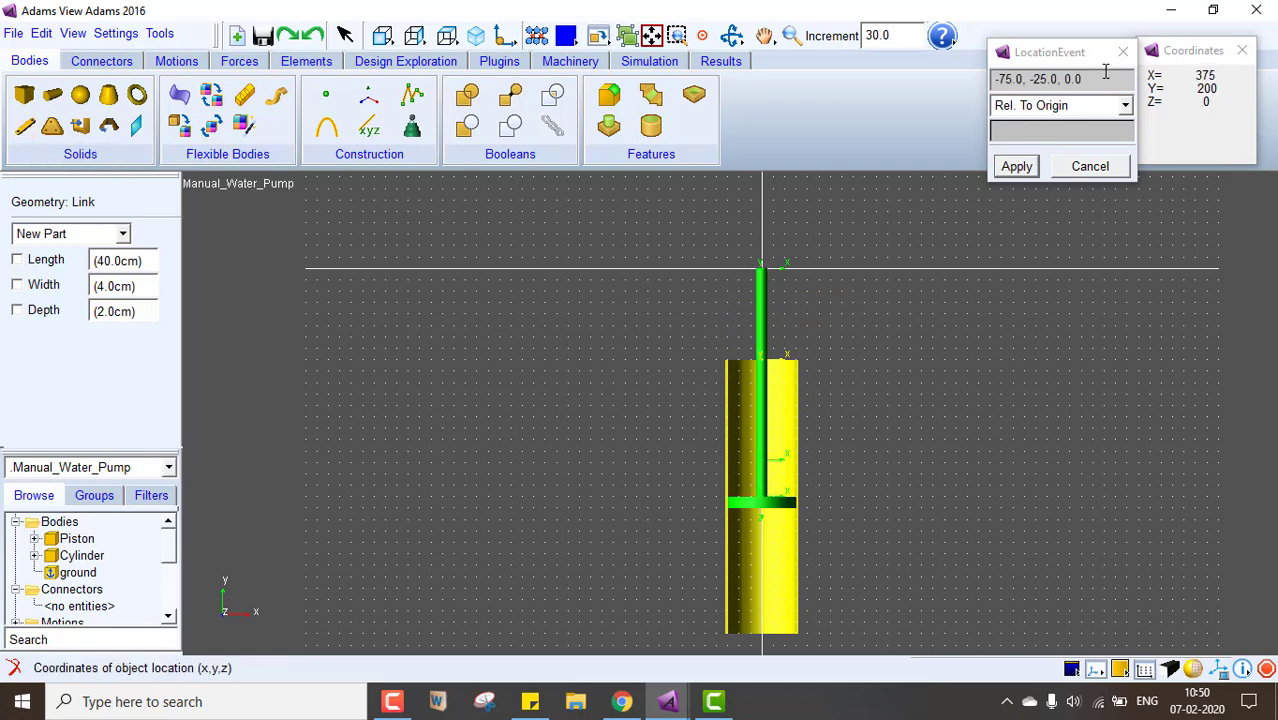
pyautogui.click(999, 78)
pyautogui.write('-')
pyautogui.moveTo(999, 78); pyautogui.dragTo(1120, 82)
pyautogui.write('0,0,0')
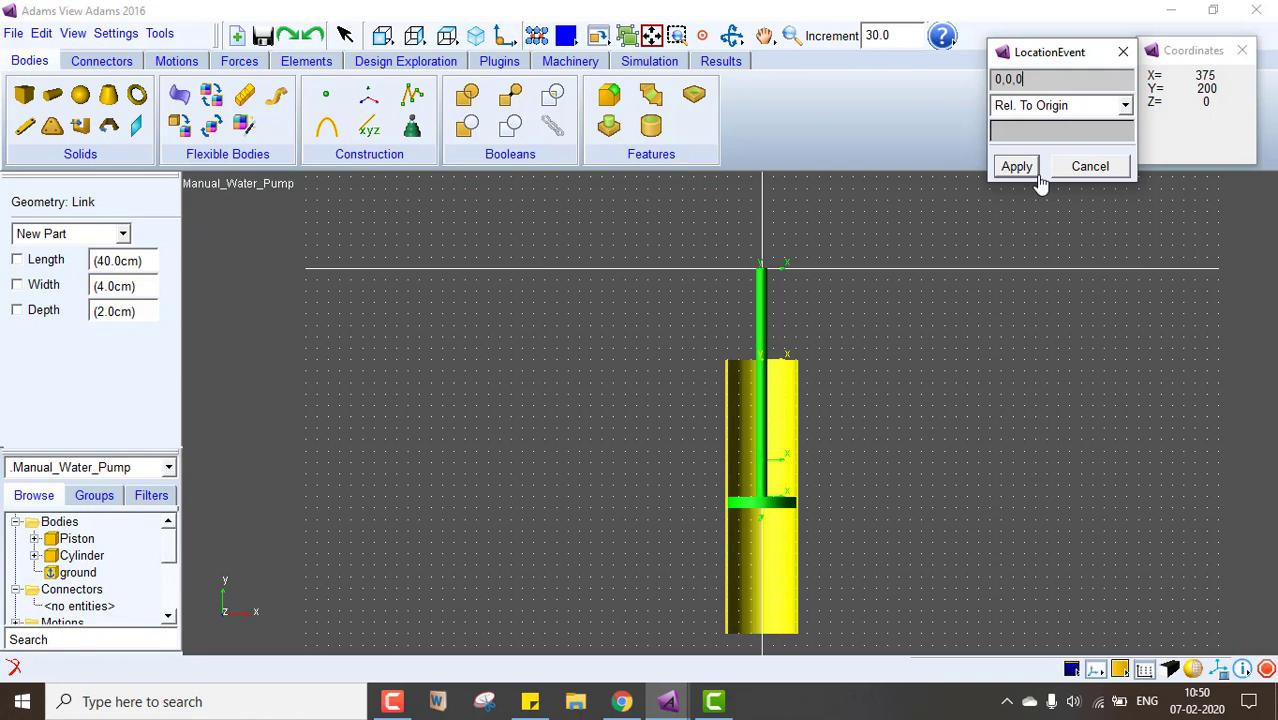
pyautogui.click(1030, 170)
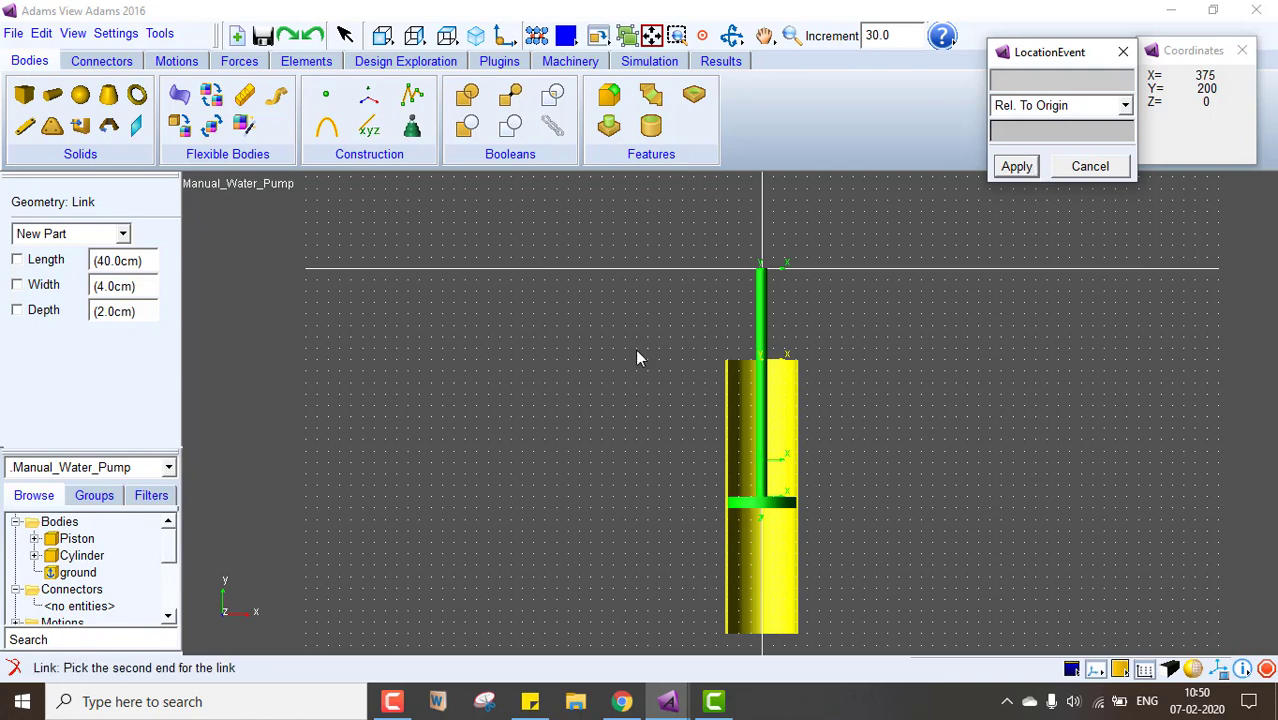
pyautogui.click(307, 357)
# Set the depth of PART_4's LINK_6 to 30 mm and its width to 45 mm, and collapse the part's entry
pyautogui.click(34, 262)
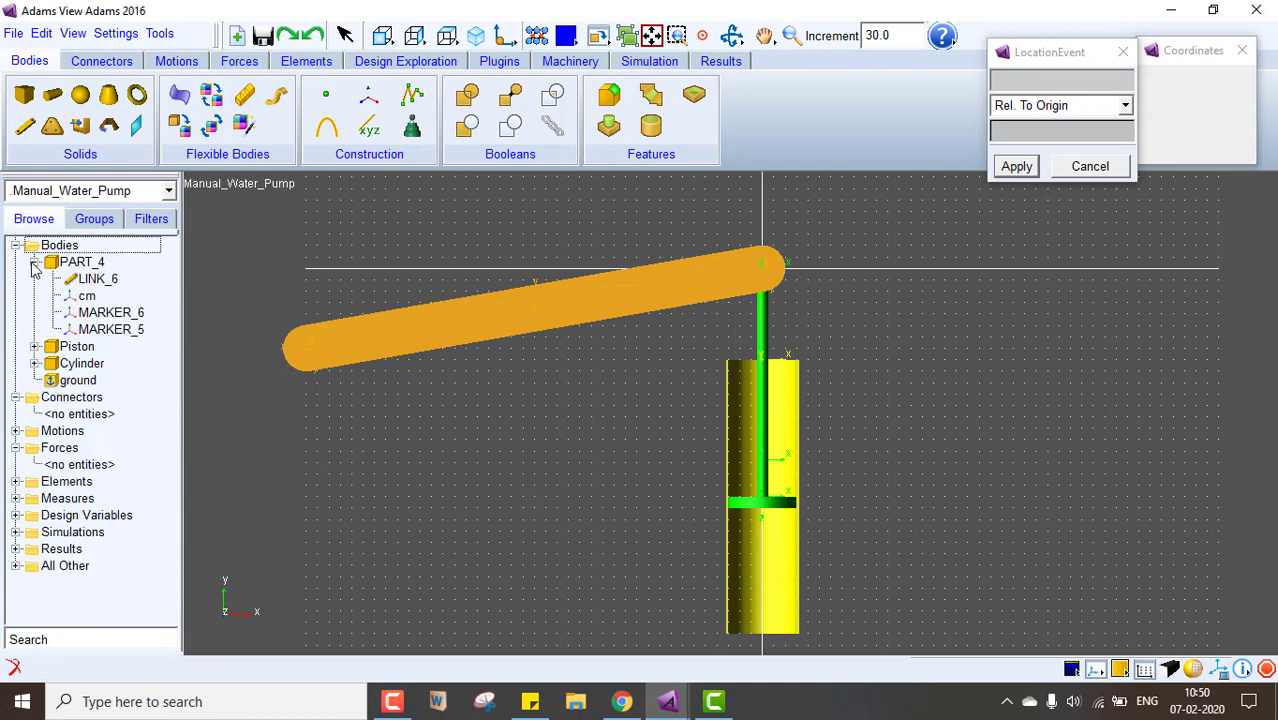
pyautogui.doubleClick(96, 279)
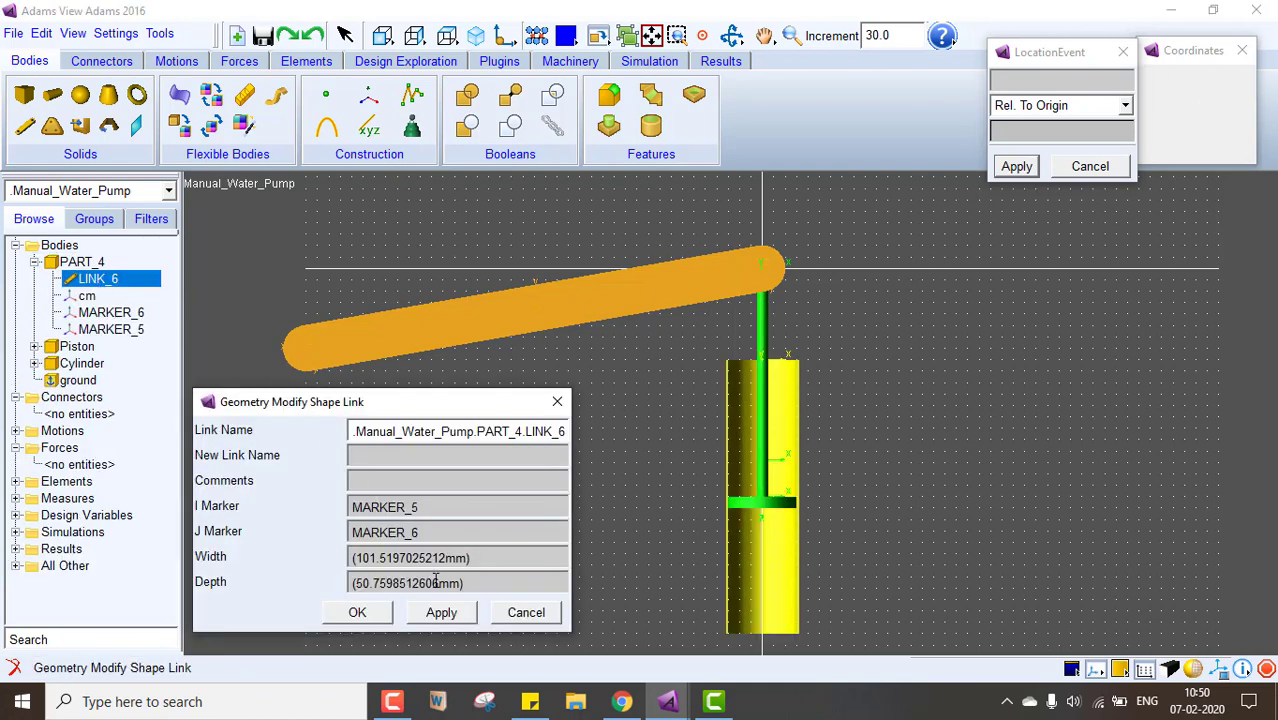
pyautogui.moveTo(438, 585); pyautogui.dragTo(364, 583)
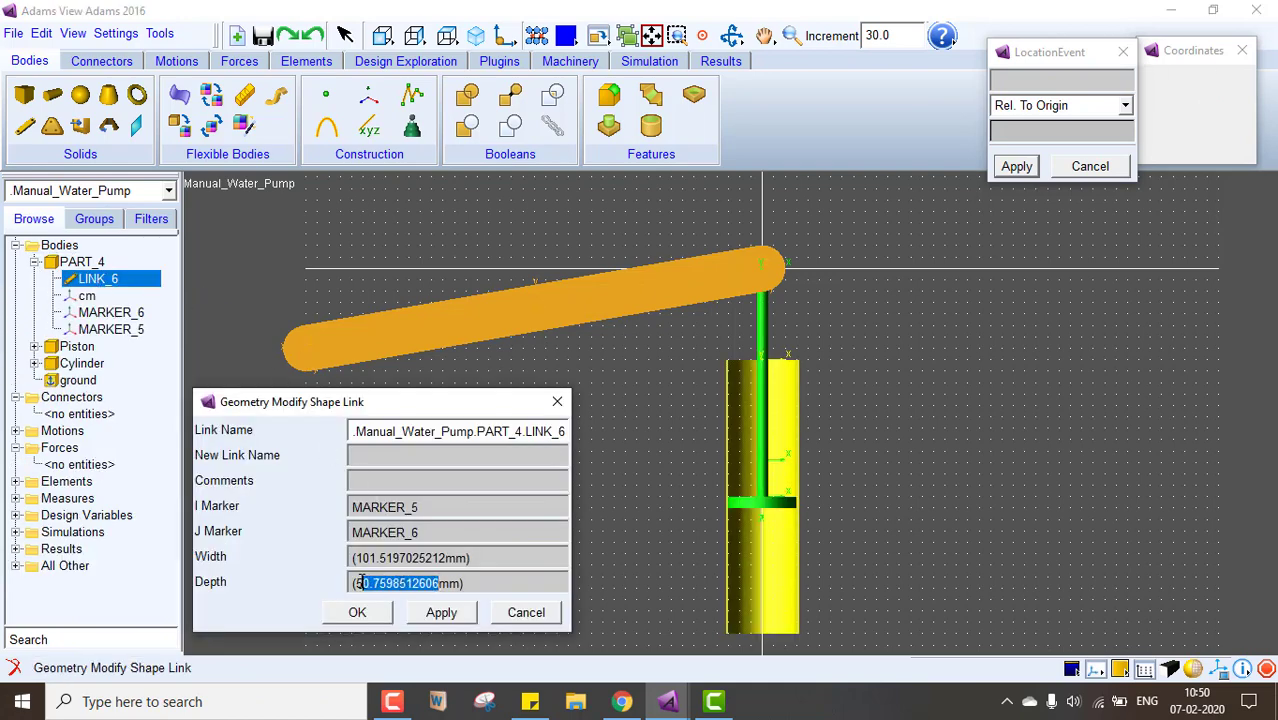
pyautogui.write('30')
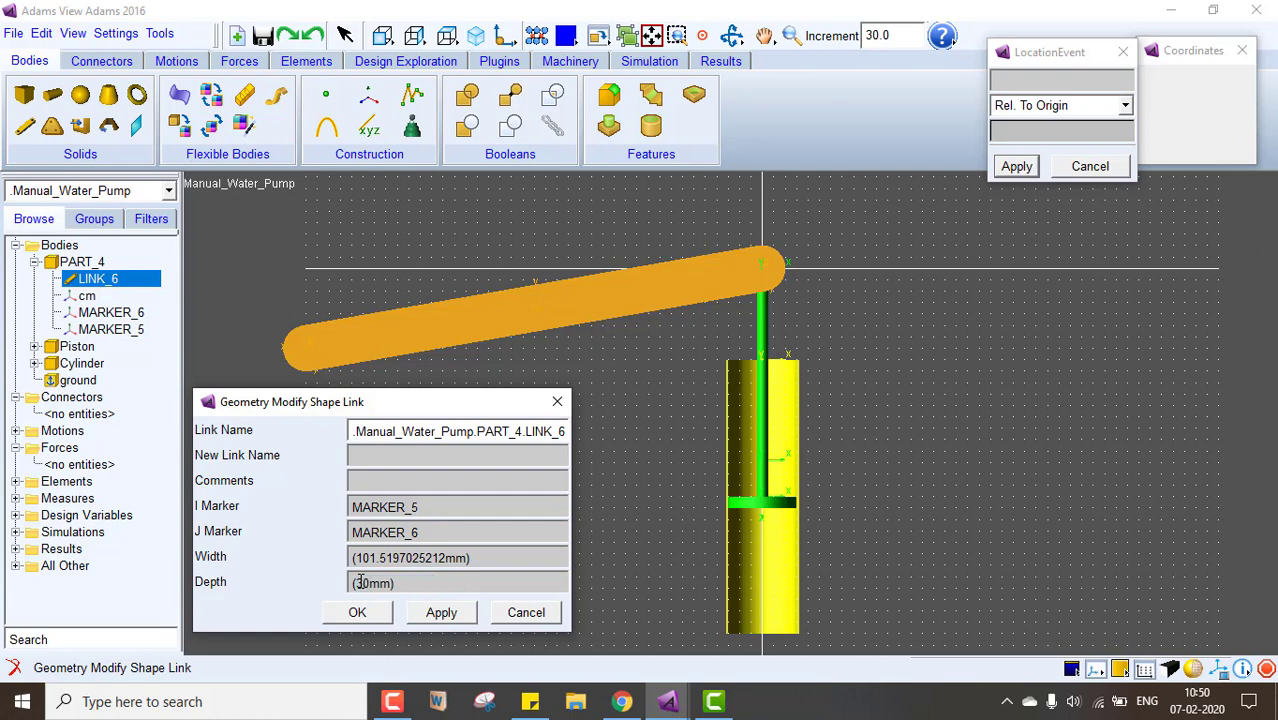
pyautogui.moveTo(441, 558); pyautogui.dragTo(352, 557)
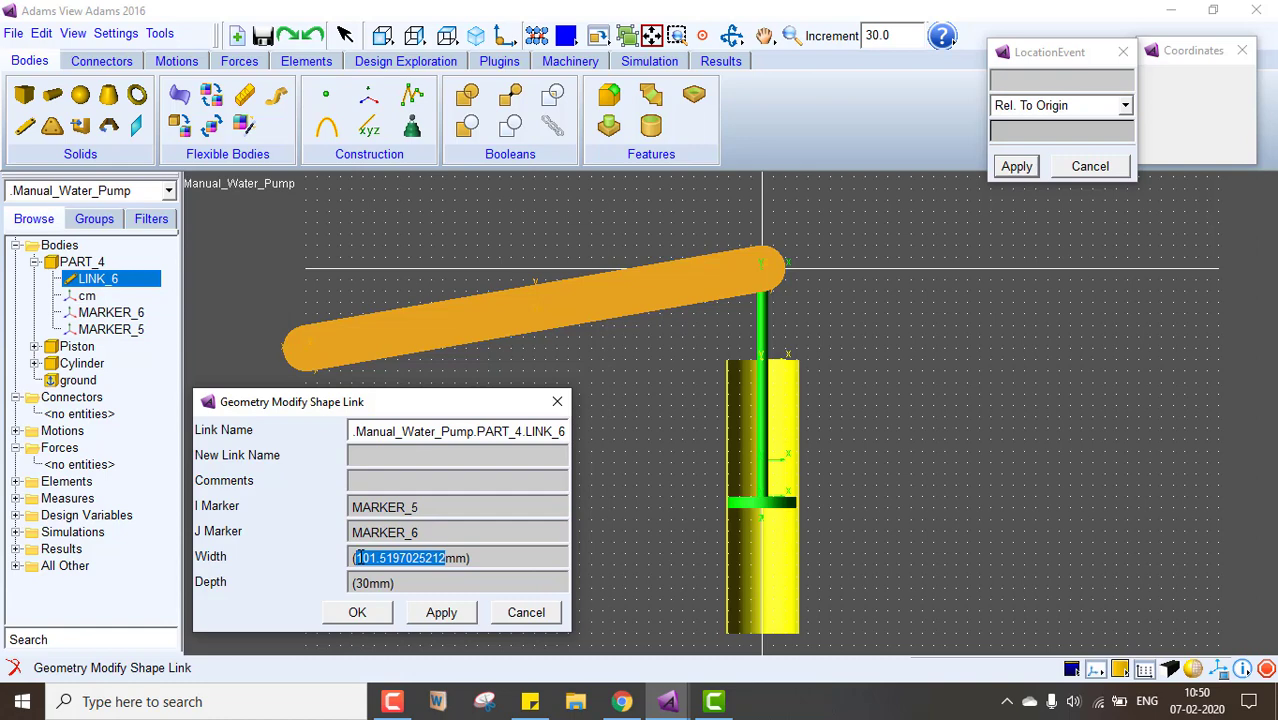
pyautogui.write('45')
pyautogui.click(358, 609)
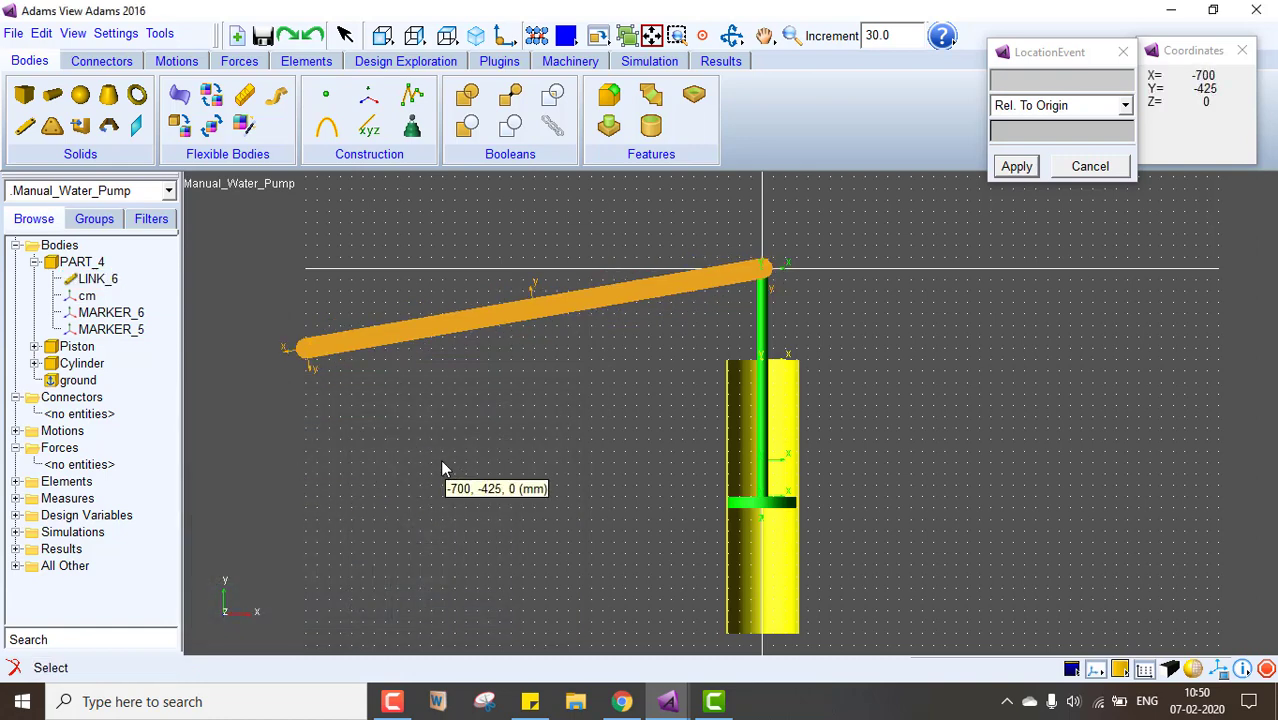
pyautogui.click(35, 262)
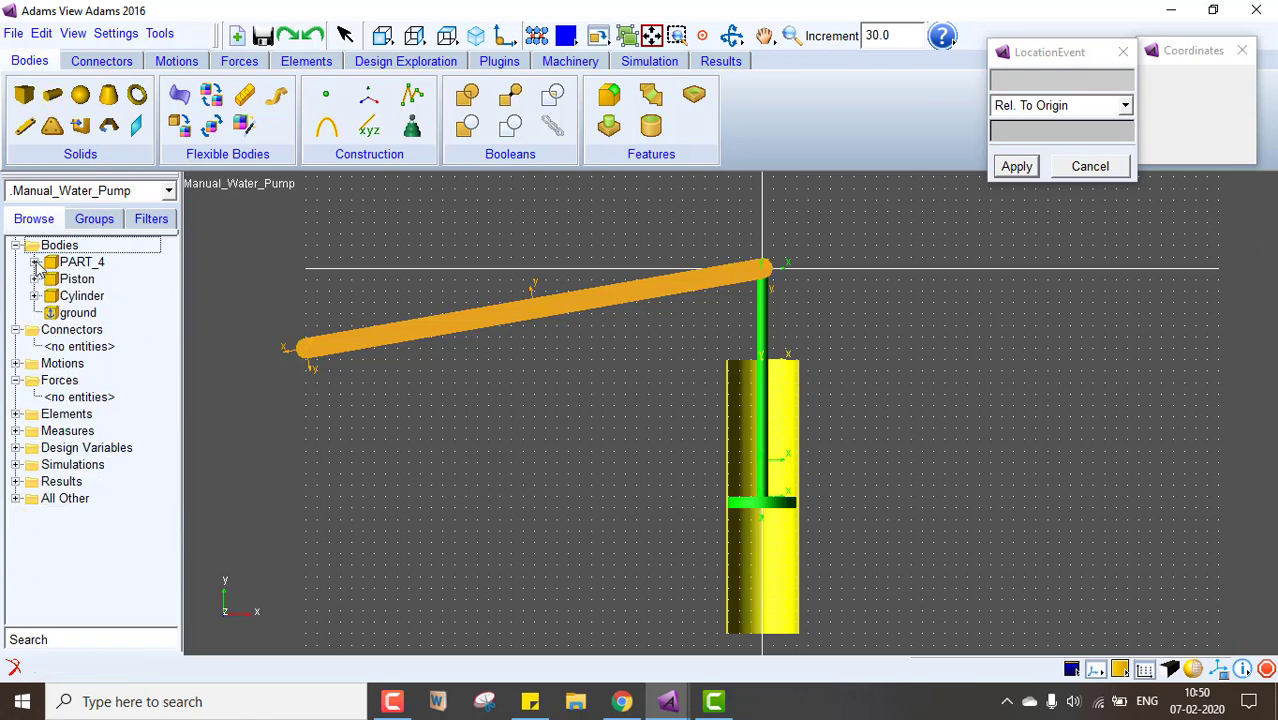
pyautogui.click(53, 94)
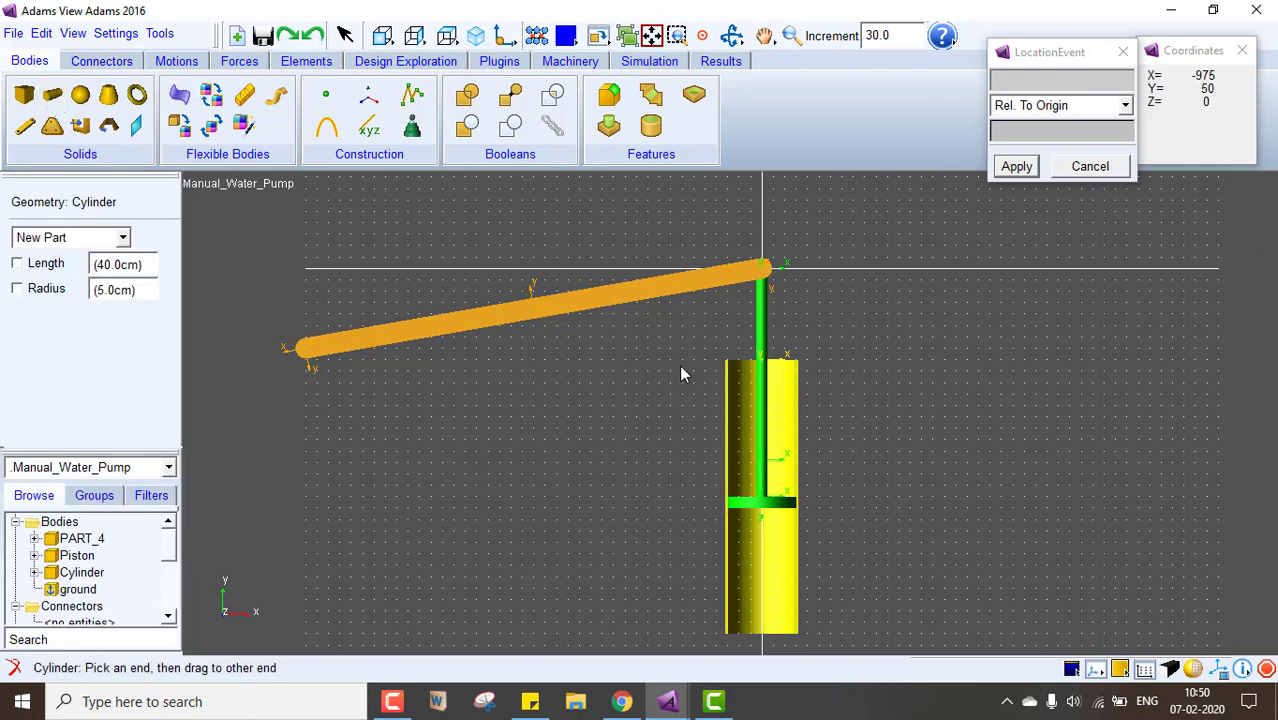
pyautogui.click(628, 291)
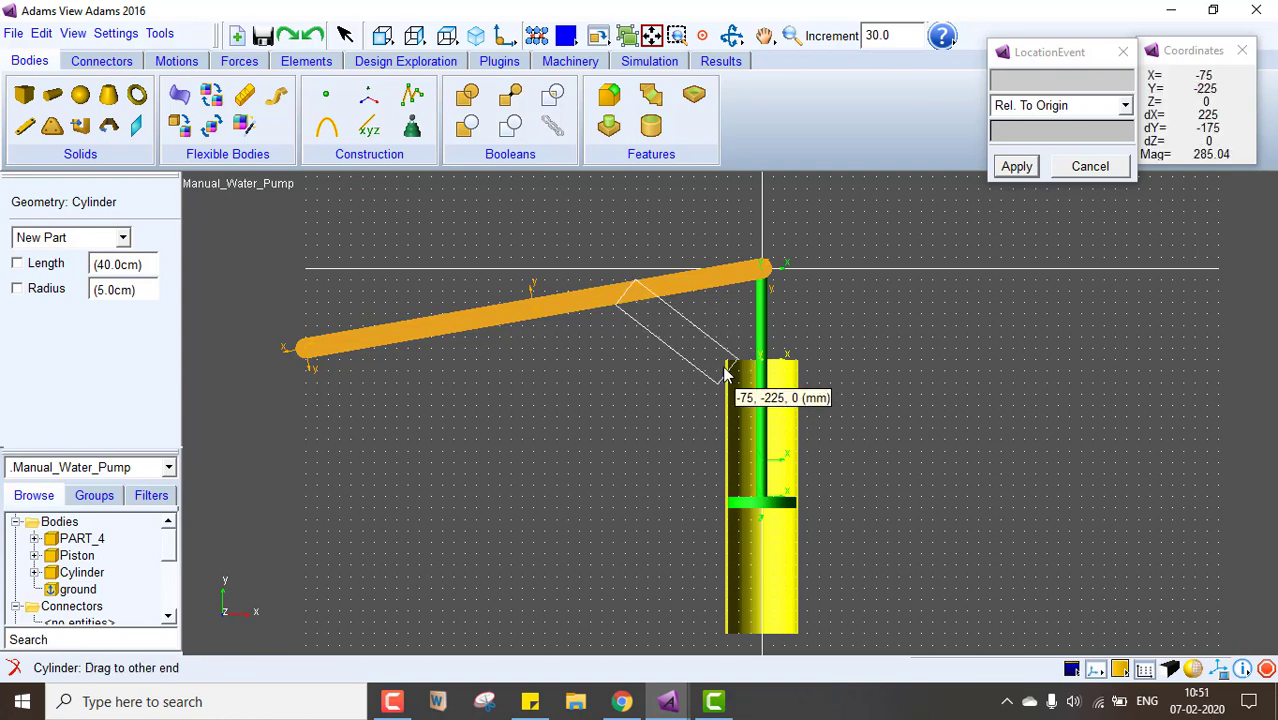
pyautogui.press('Escape')
# Create a link as a new part from -300,-50,0 on the orange link to -75,-200,0 at the cylinder's upper-left corner
pyautogui.click(24, 125)
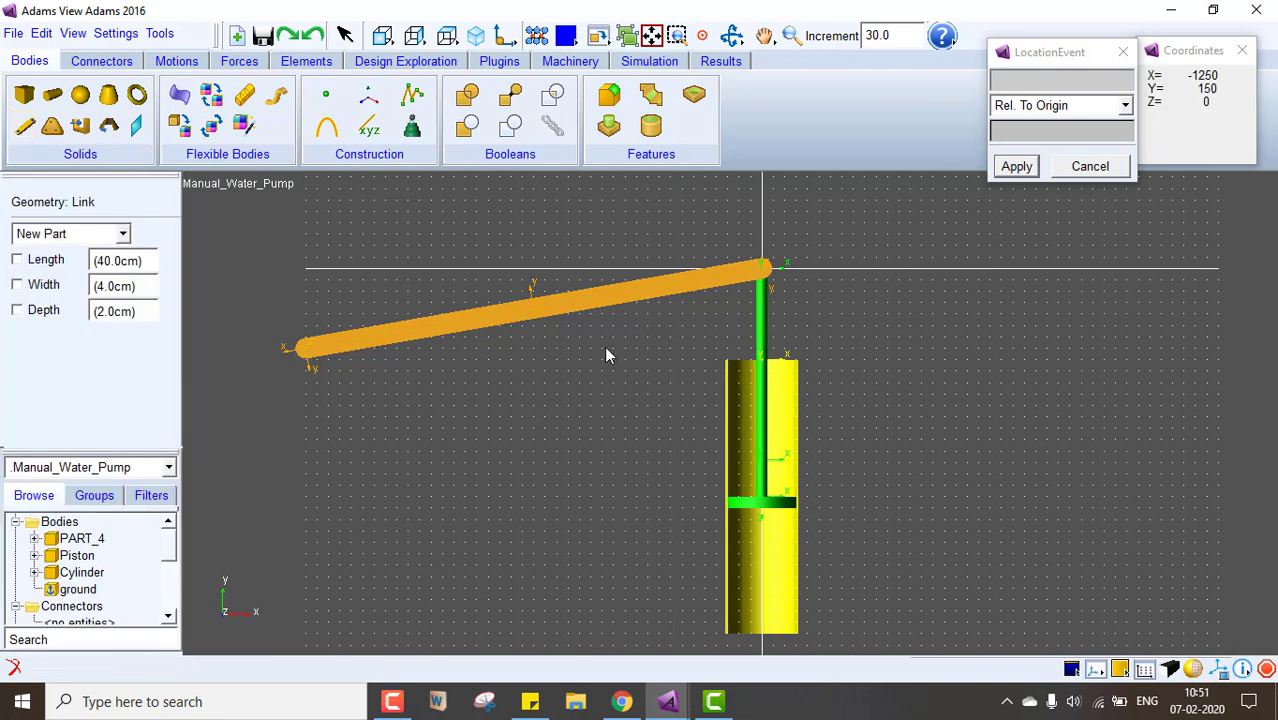
pyautogui.click(623, 291)
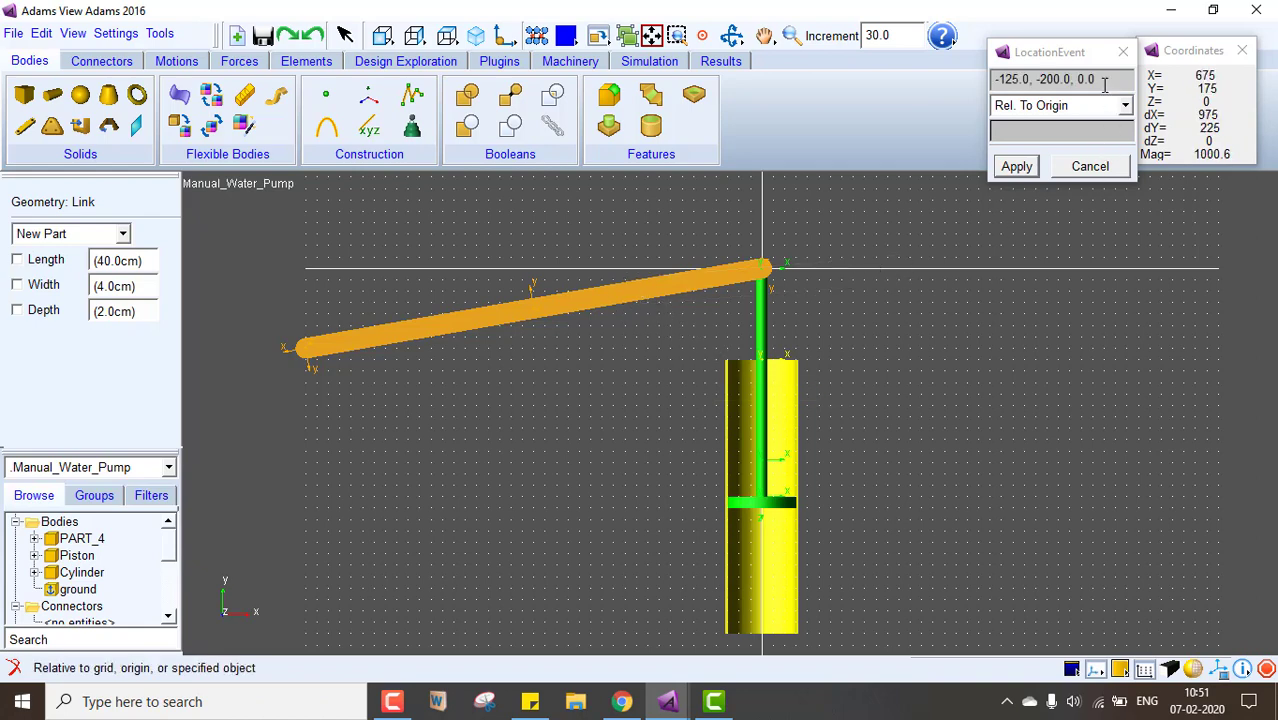
pyautogui.moveTo(1100, 79); pyautogui.dragTo(995, 79)
pyautogui.press('BackSpace')
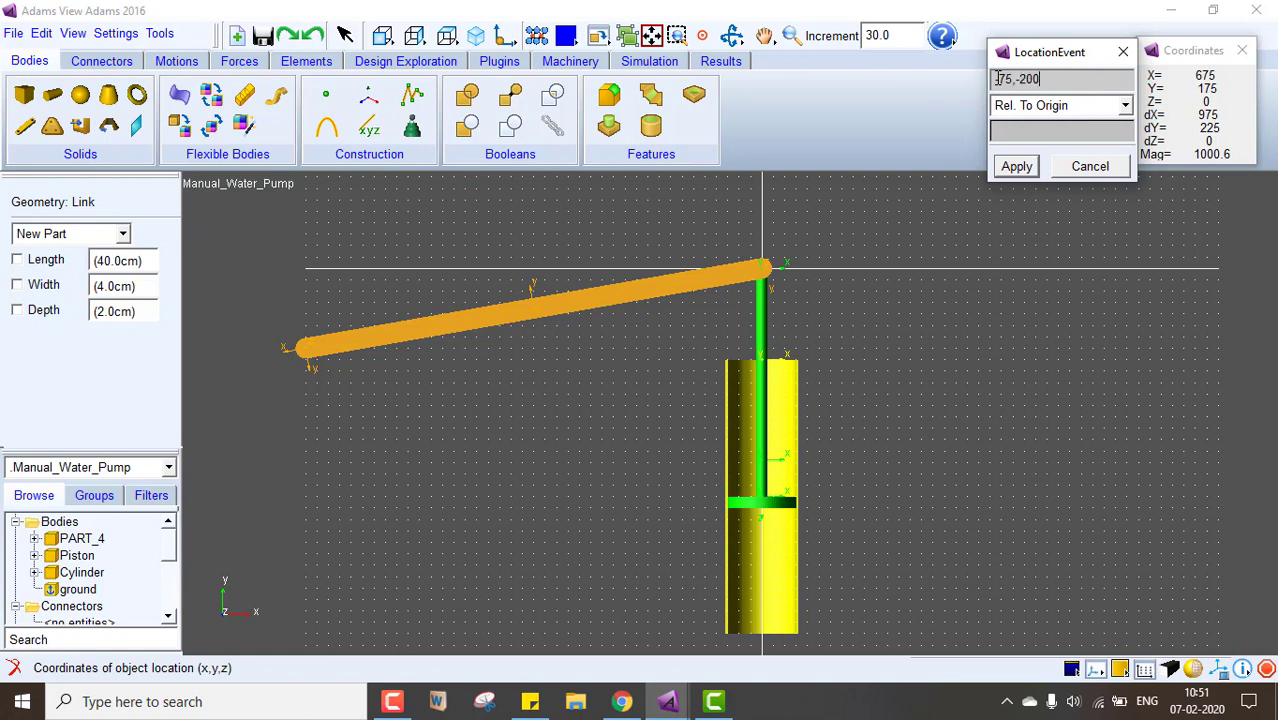
pyautogui.click(1016, 166)
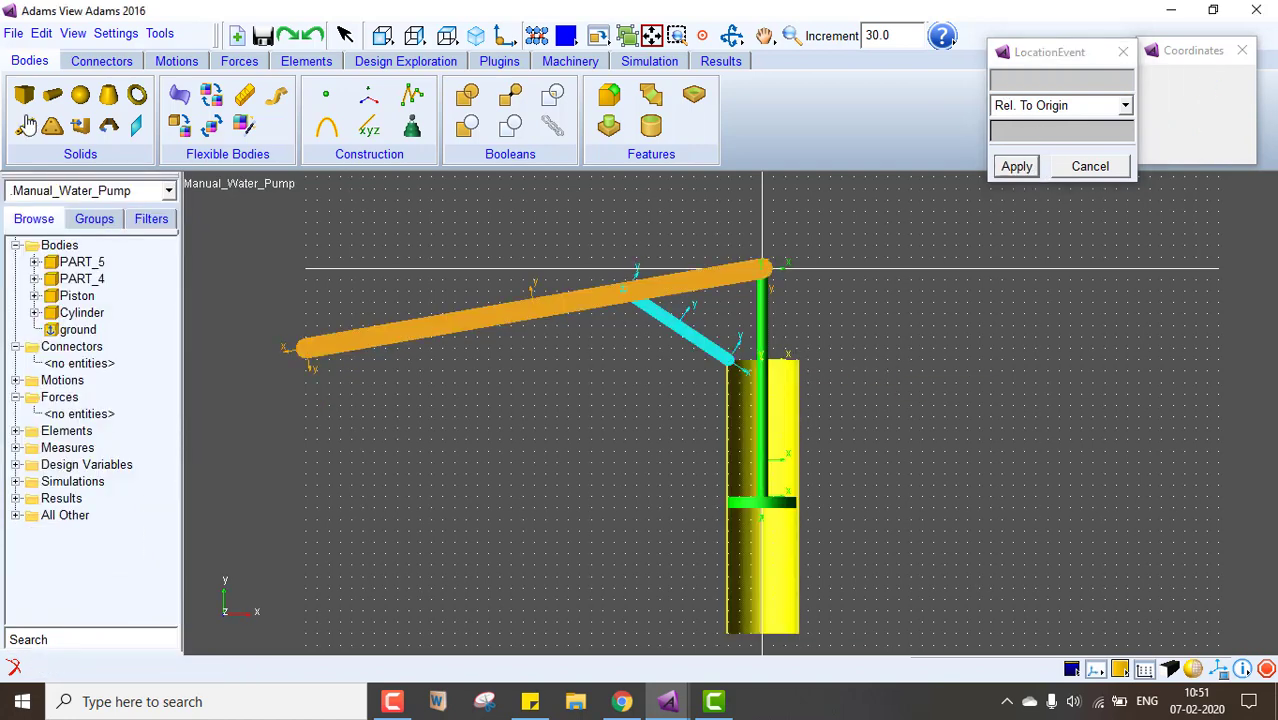
# Collapse the Bodies, Connectors and Forces groups in the model tree
pyautogui.click(16, 246)
pyautogui.click(16, 263)
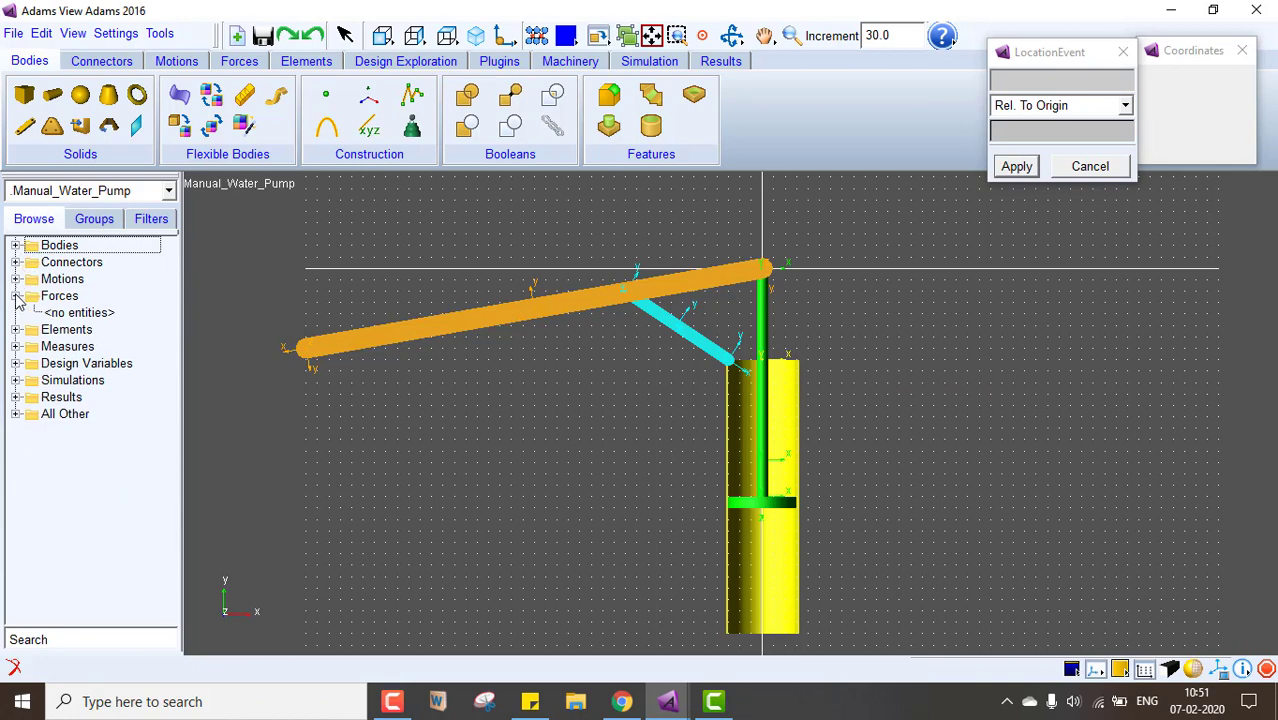
pyautogui.click(16, 296)
pyautogui.click(102, 62)
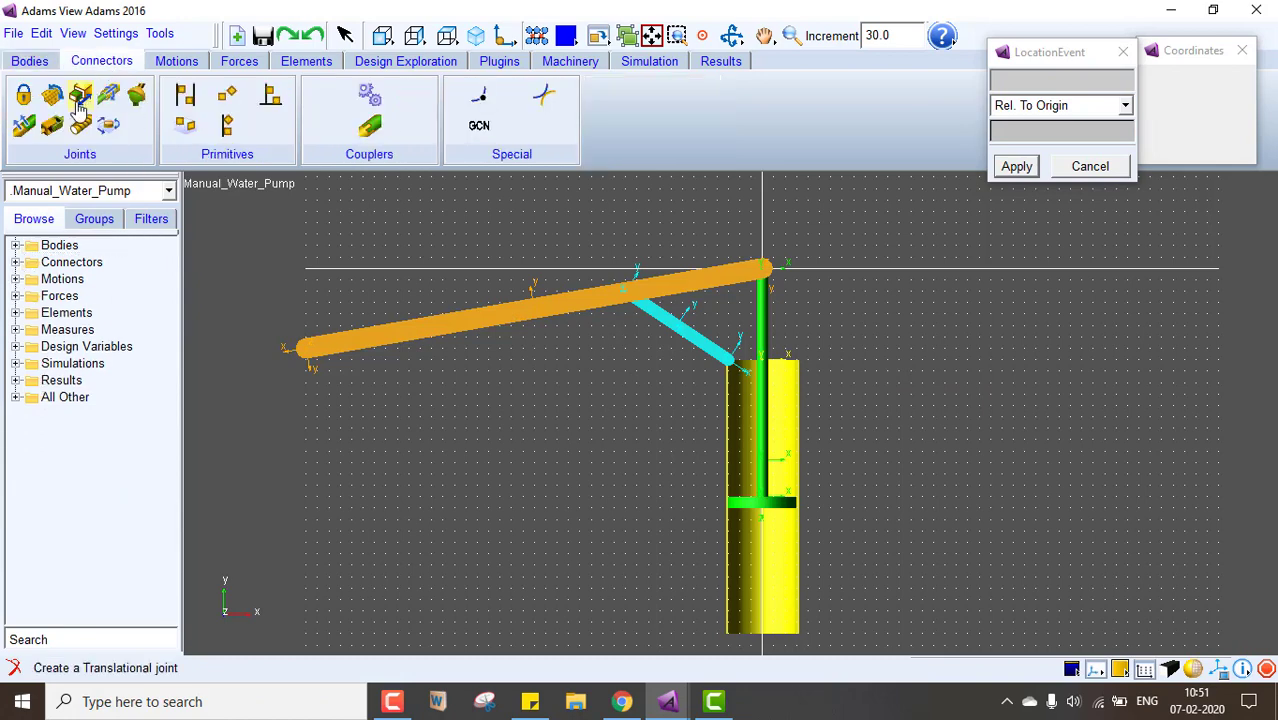
pyautogui.click(24, 95)
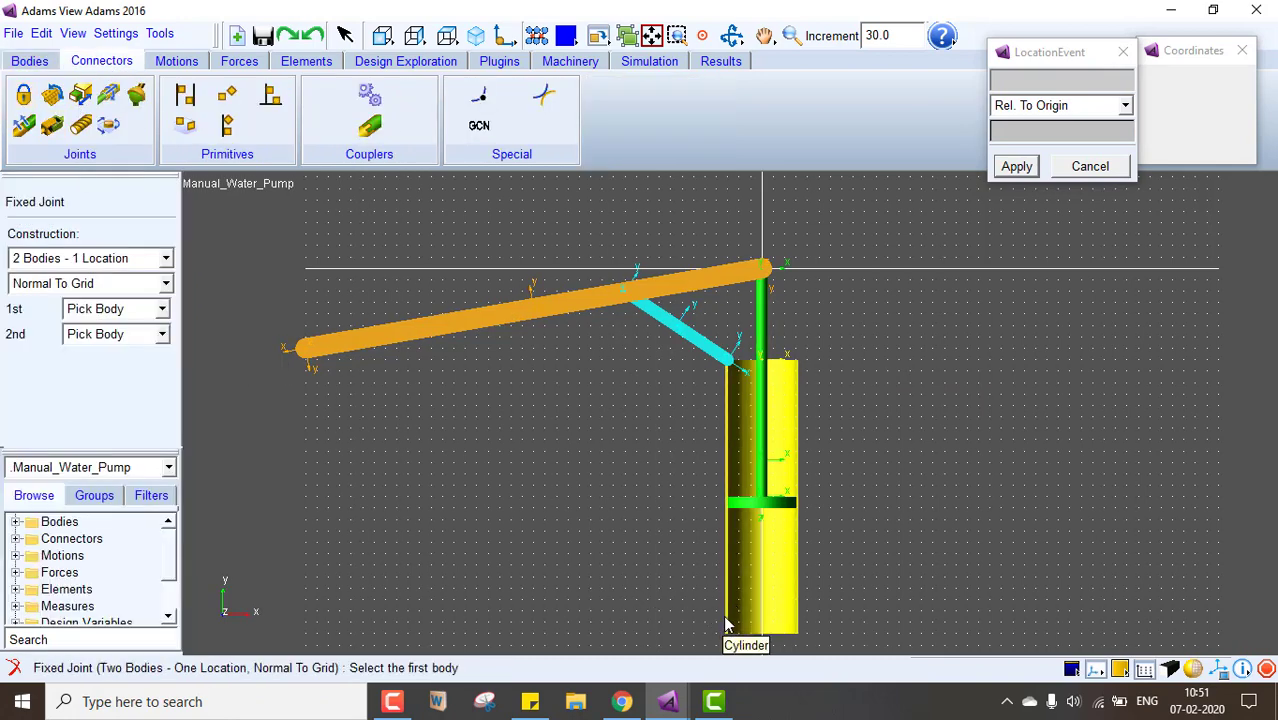
pyautogui.press('Escape')
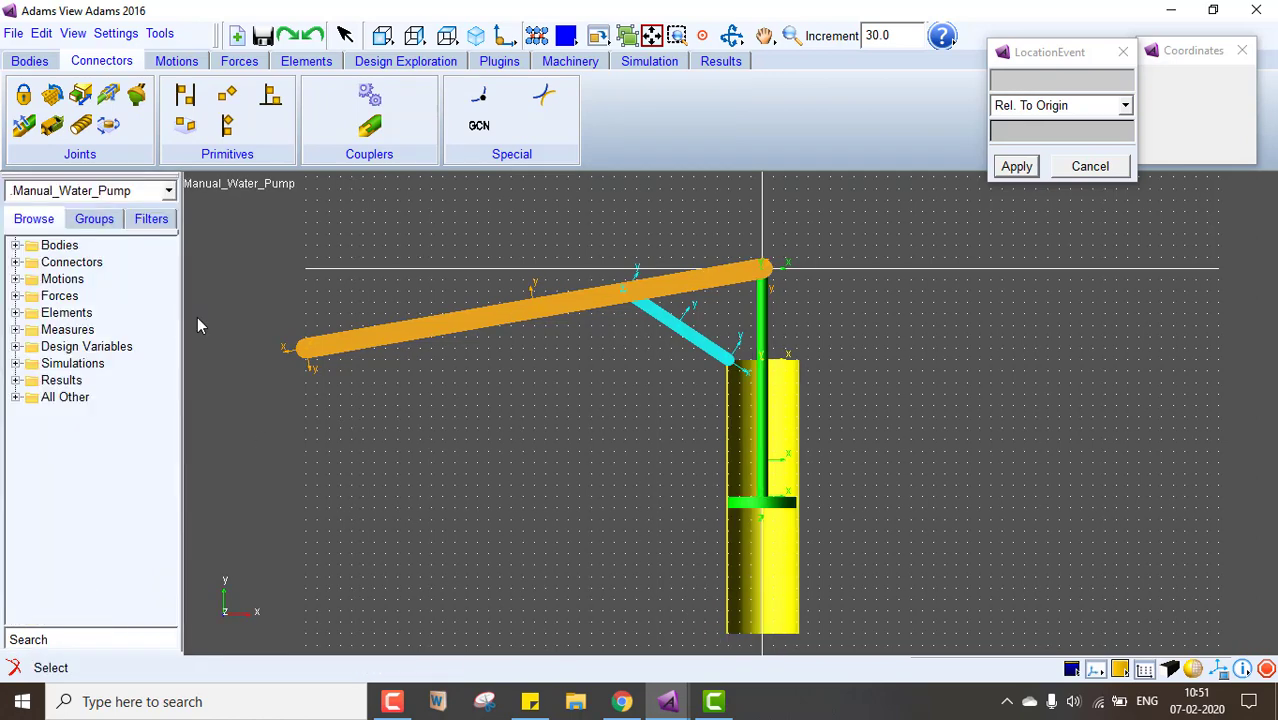
# Rename the long orange link part PART_4 as Handle
pyautogui.click(15, 245)
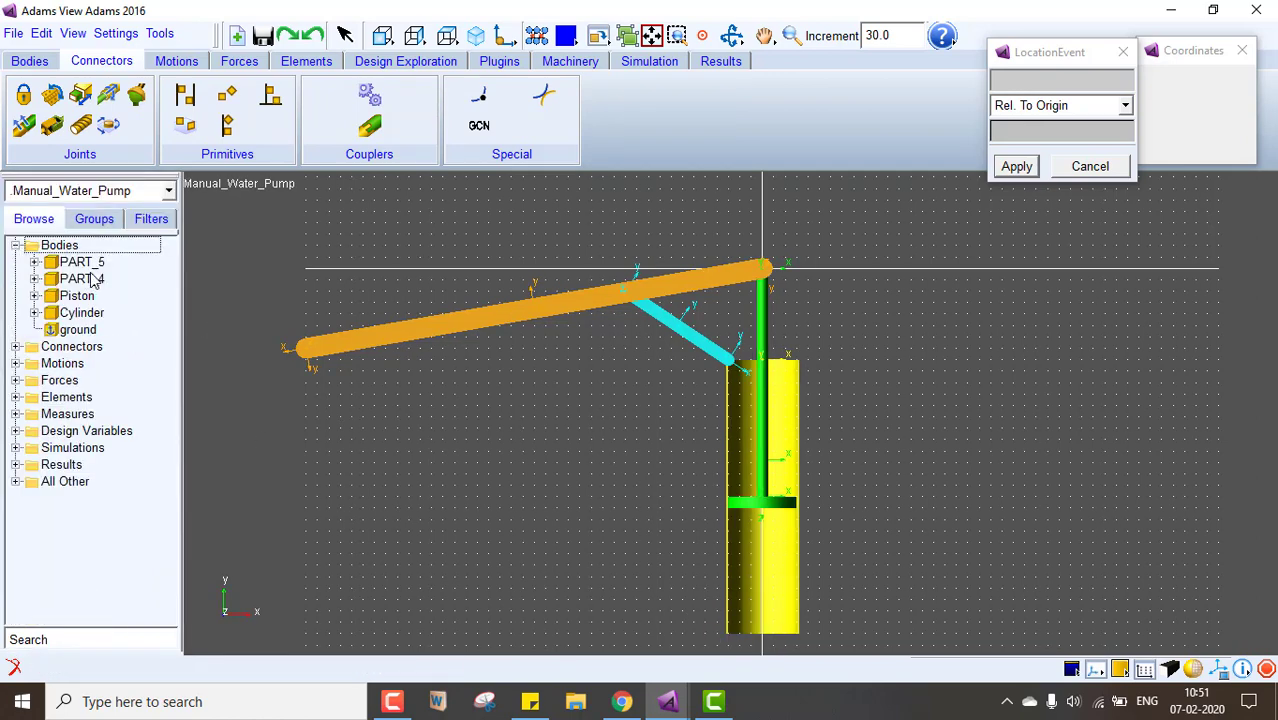
pyautogui.rightClick(95, 279)
pyautogui.click(173, 438)
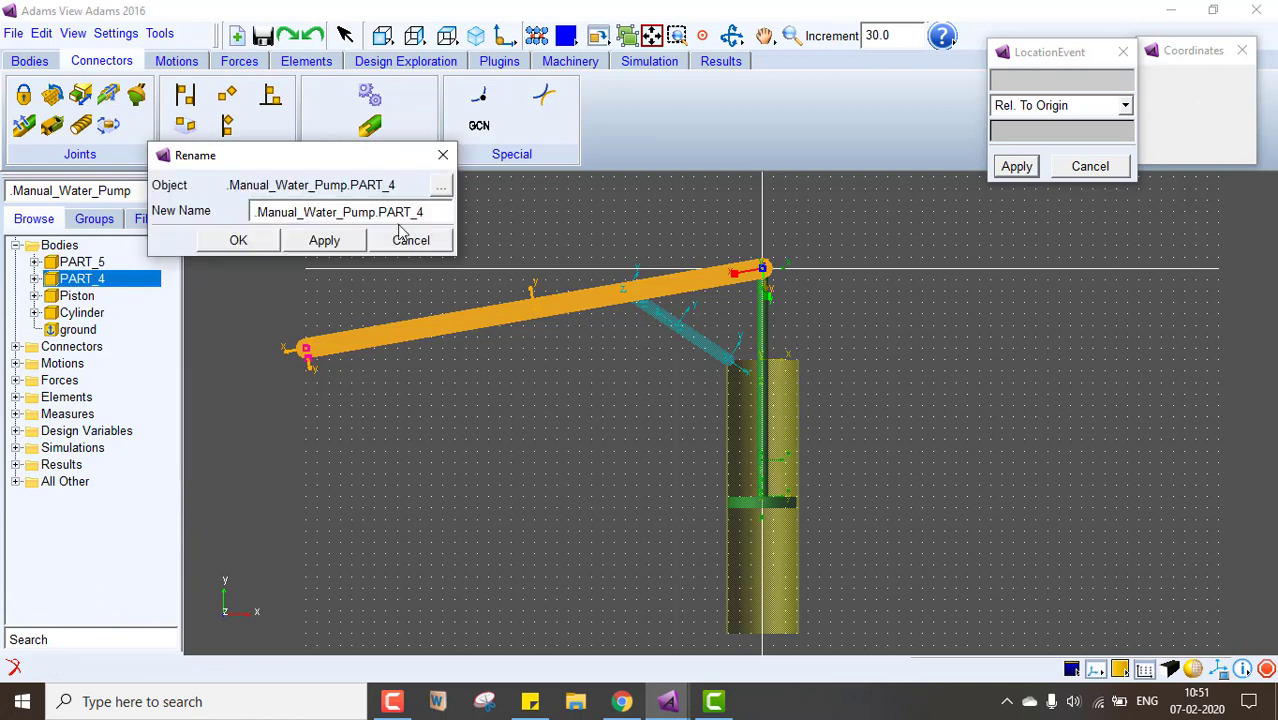
pyautogui.moveTo(432, 211); pyautogui.dragTo(378, 212)
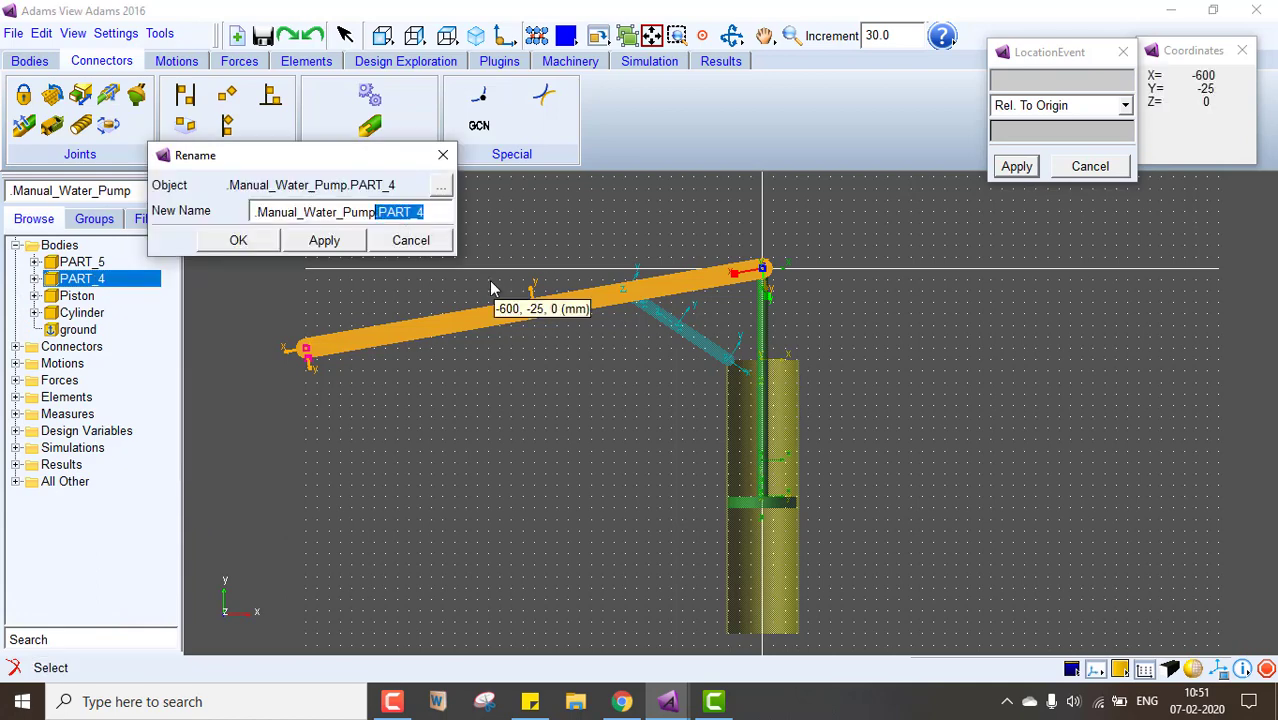
pyautogui.click(432, 214)
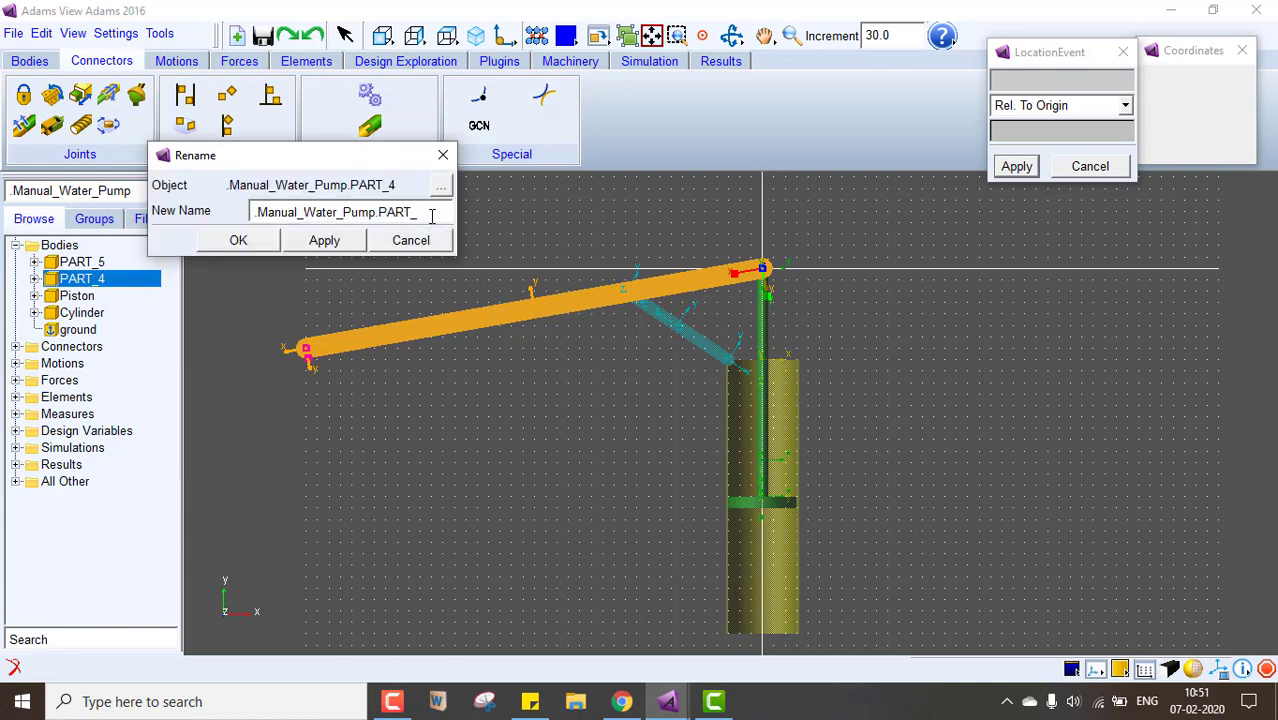
pyautogui.press('BackSpace')
pyautogui.press('BackSpace')
pyautogui.press('BackSpace')
pyautogui.press('BackSpace')
pyautogui.press('BackSpace')
pyautogui.press('BackSpace')
pyautogui.press('BackSpace')
pyautogui.click(238, 240)
# Rename the short cyan link part PART_5 as Coupler
pyautogui.click(77, 263)
pyautogui.rightClick(77, 268)
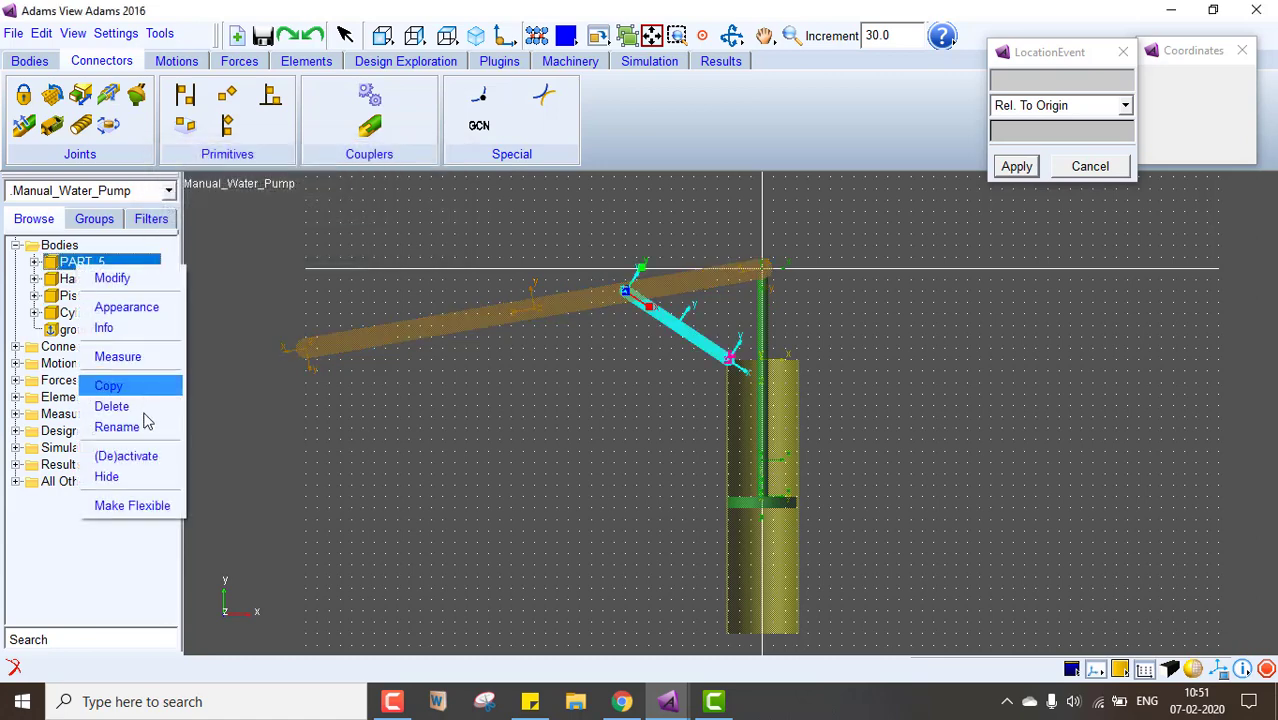
pyautogui.click(160, 424)
pyautogui.moveTo(437, 212); pyautogui.dragTo(382, 211)
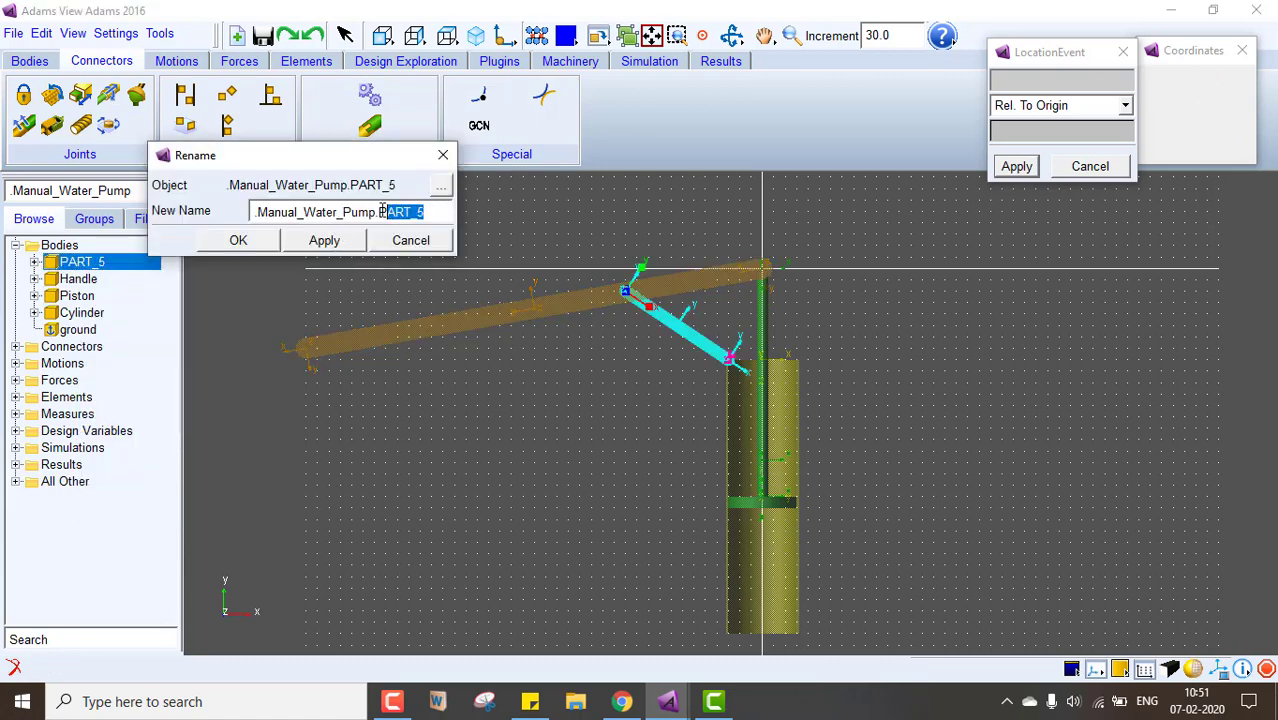
pyautogui.press('BackSpace')
pyautogui.write('Coupler')
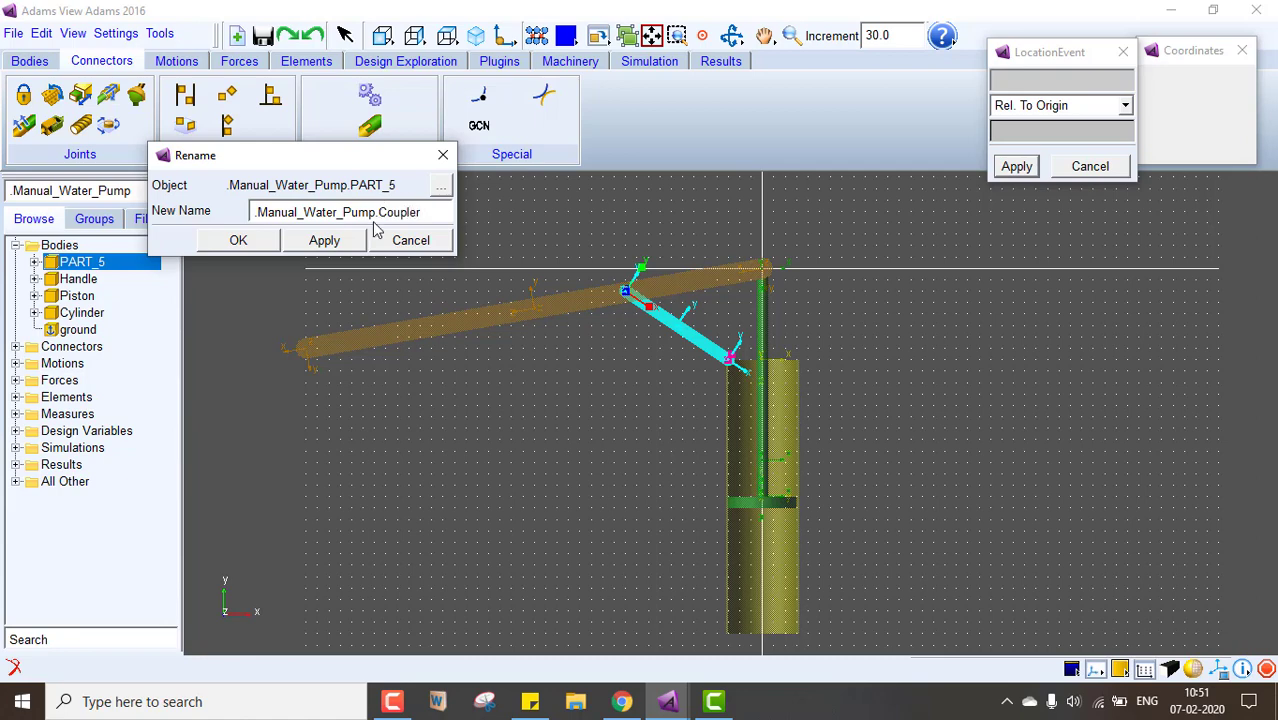
pyautogui.click(243, 244)
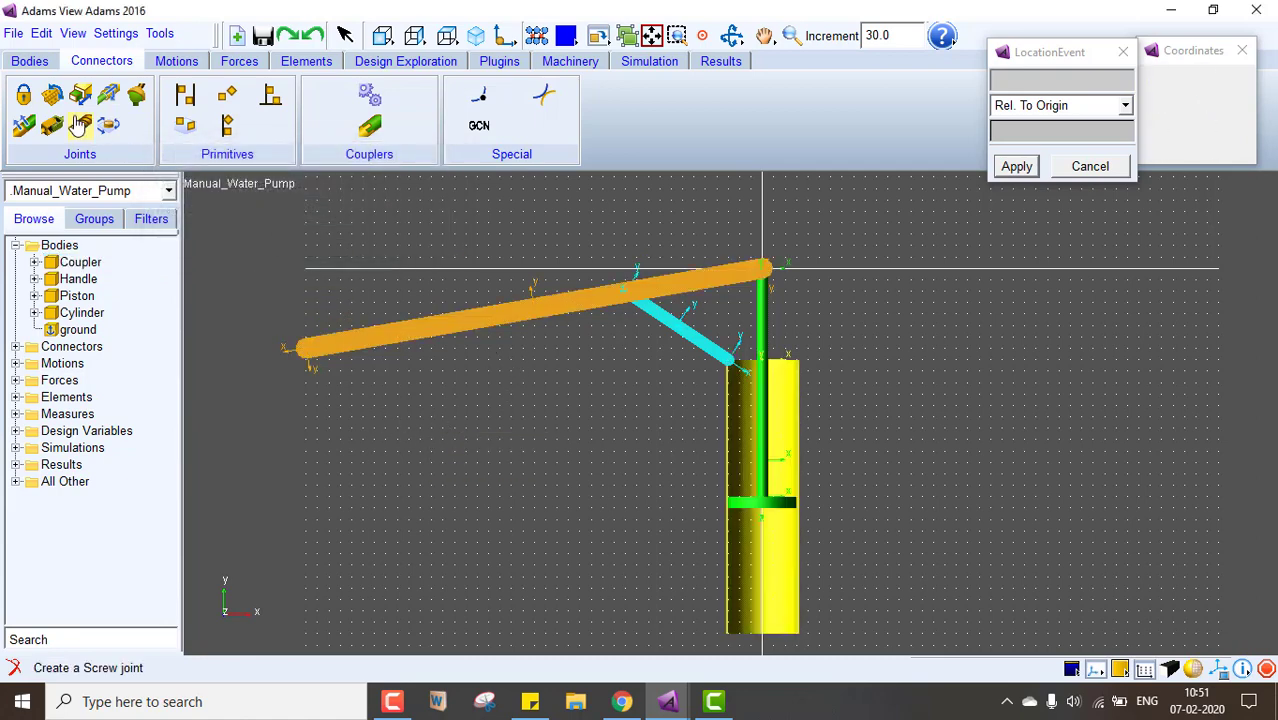
# Add a fixed joint between the Cylinder and ground at the cylinder's lower-left corner, normal to the grid
pyautogui.click(23, 94)
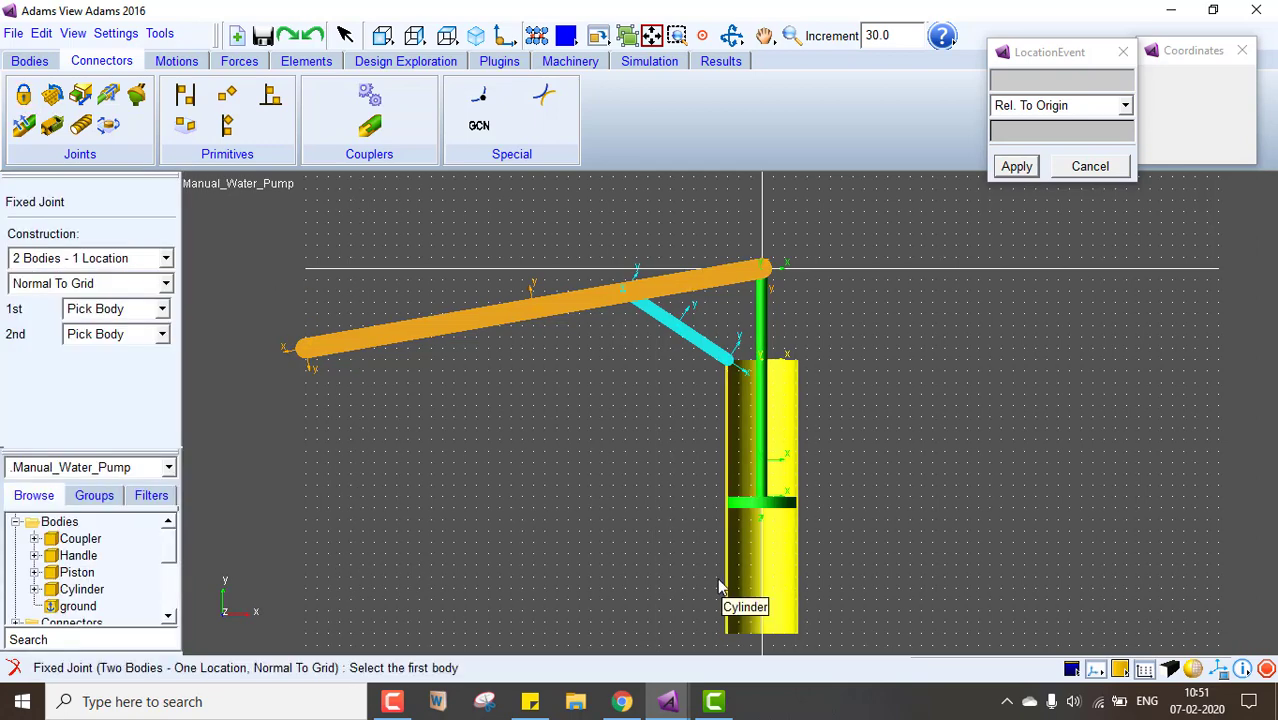
pyautogui.click(729, 630)
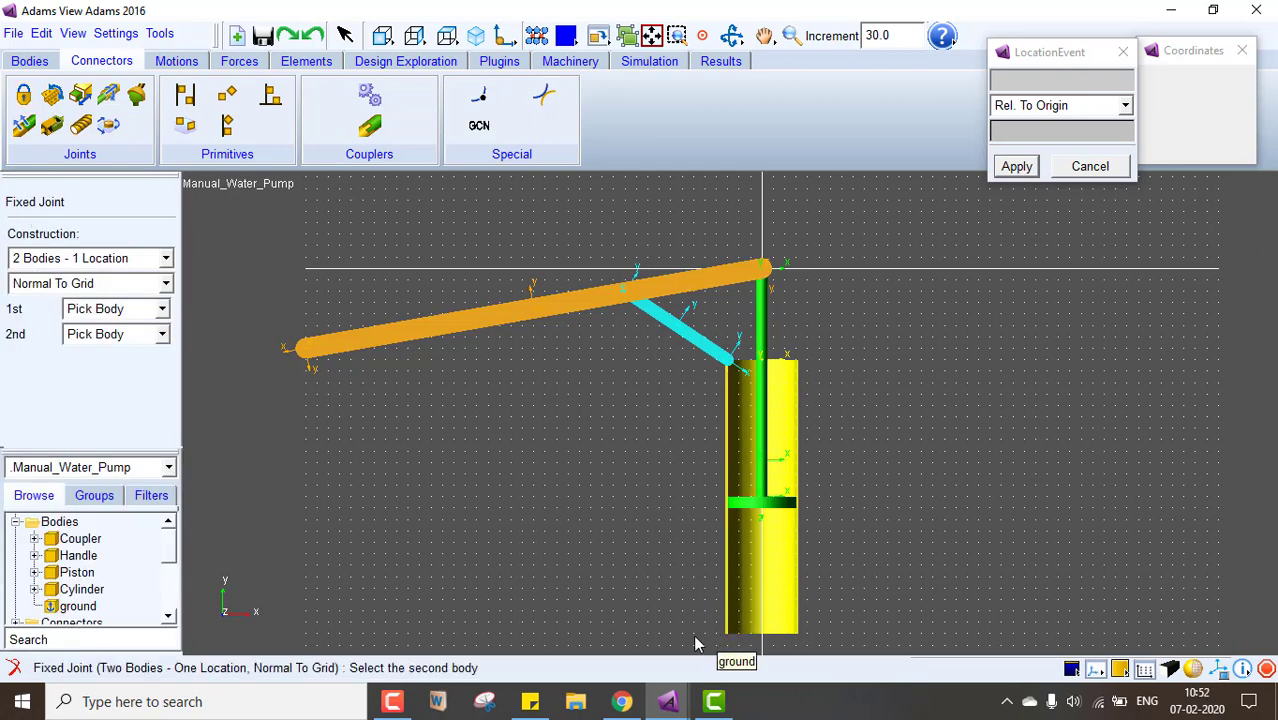
pyautogui.click(713, 638)
pyautogui.click(726, 632)
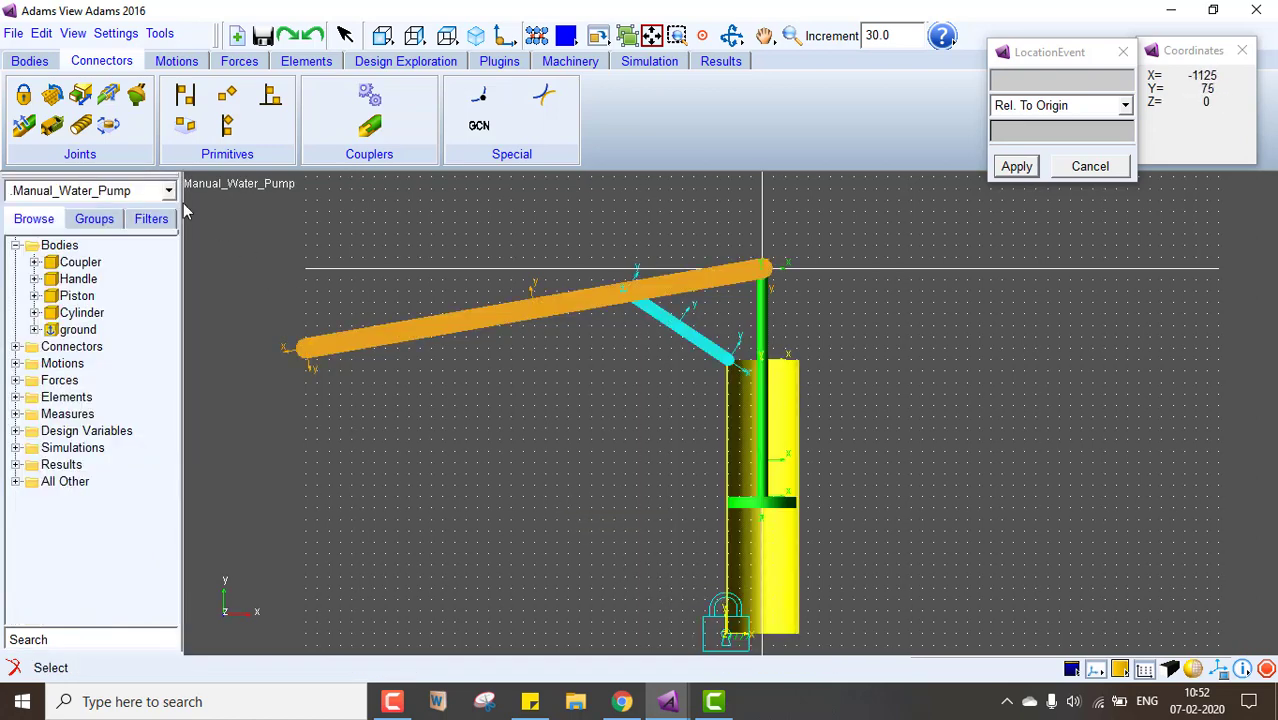
# Add a revolute joint between the Handle and the Piston at Handle.MARKER_5 on the global origin
pyautogui.click(24, 94)
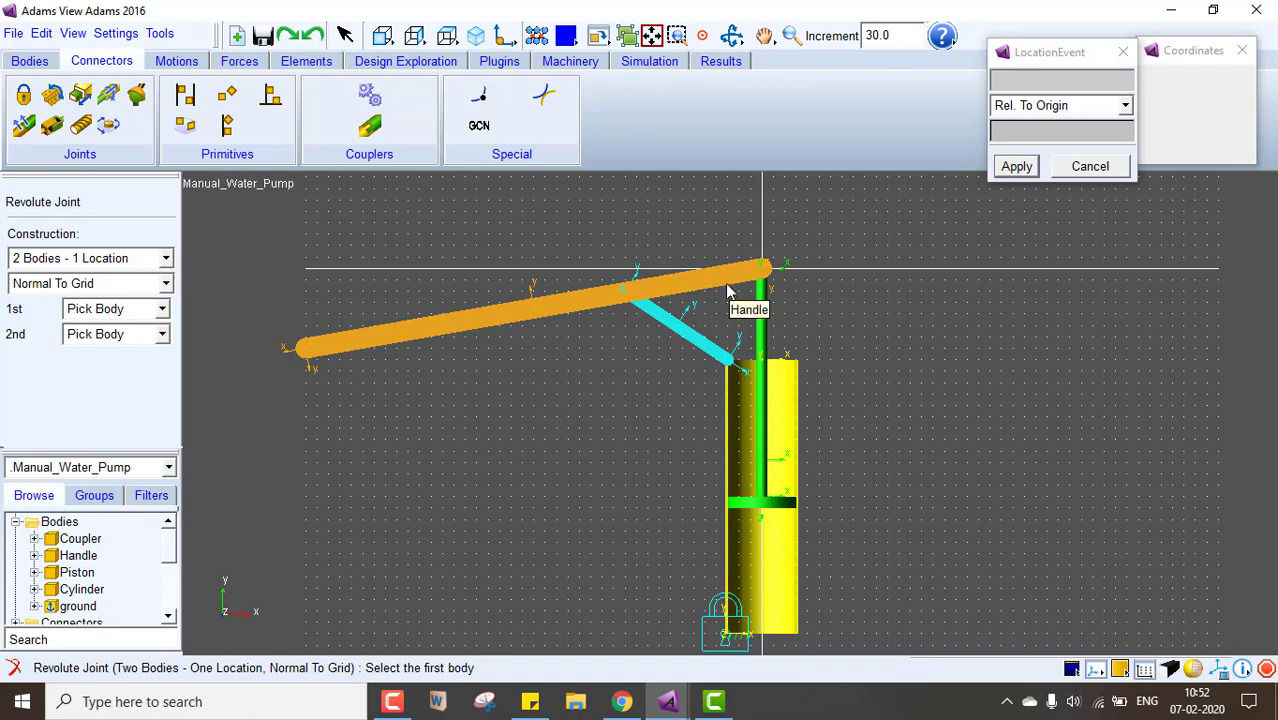
pyautogui.click(728, 290)
pyautogui.click(762, 308)
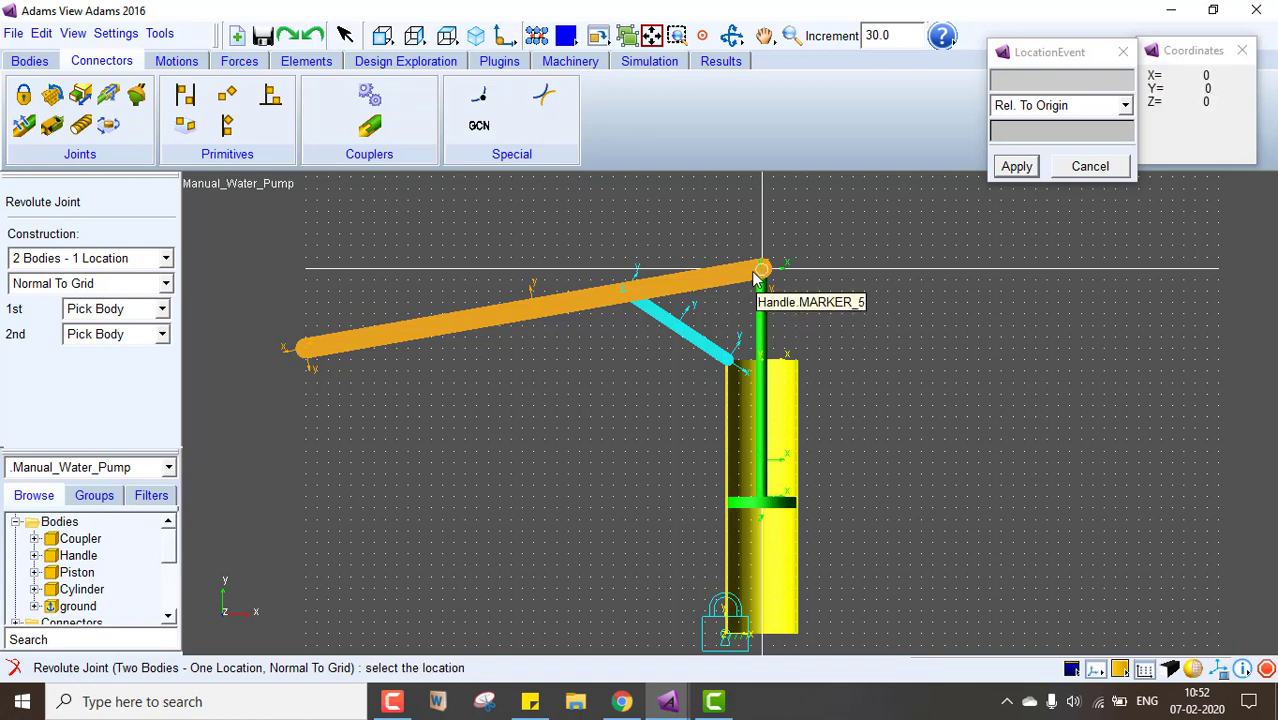
pyautogui.click(762, 270)
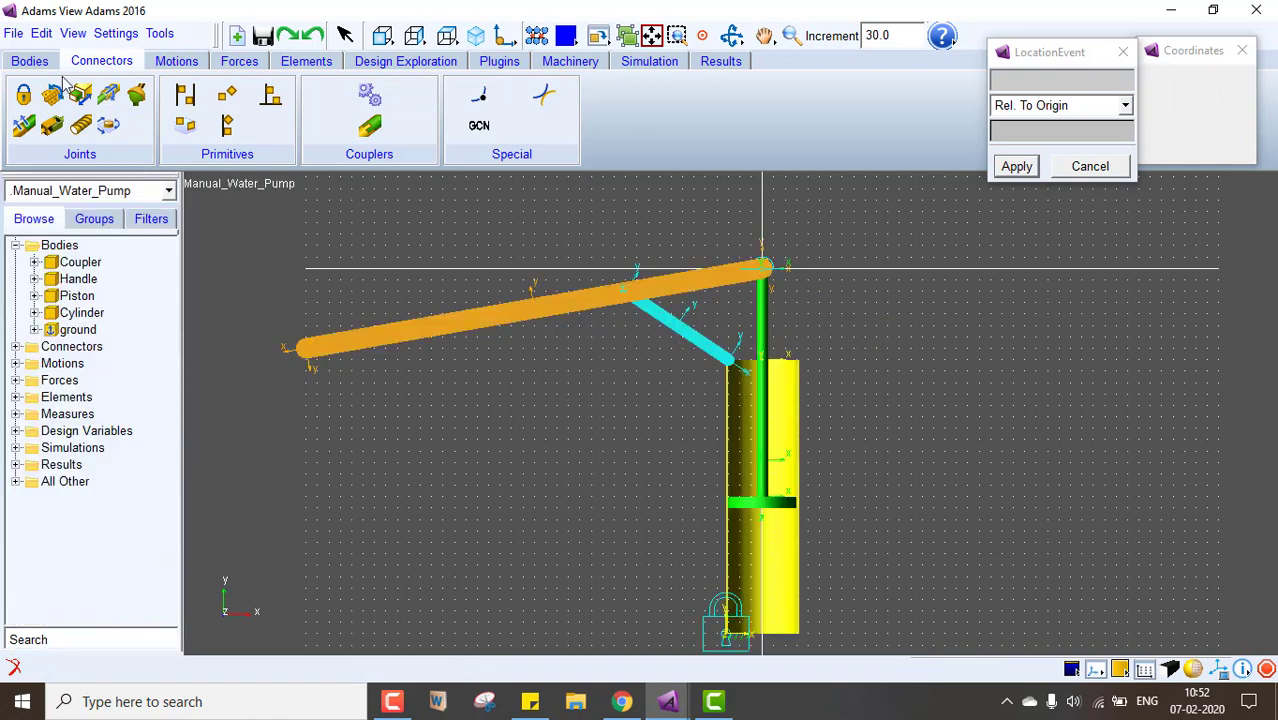
# Add a revolute joint between the Handle and the Coupler at Coupler.MARKER_7
pyautogui.click(613, 305)
pyautogui.click(627, 298)
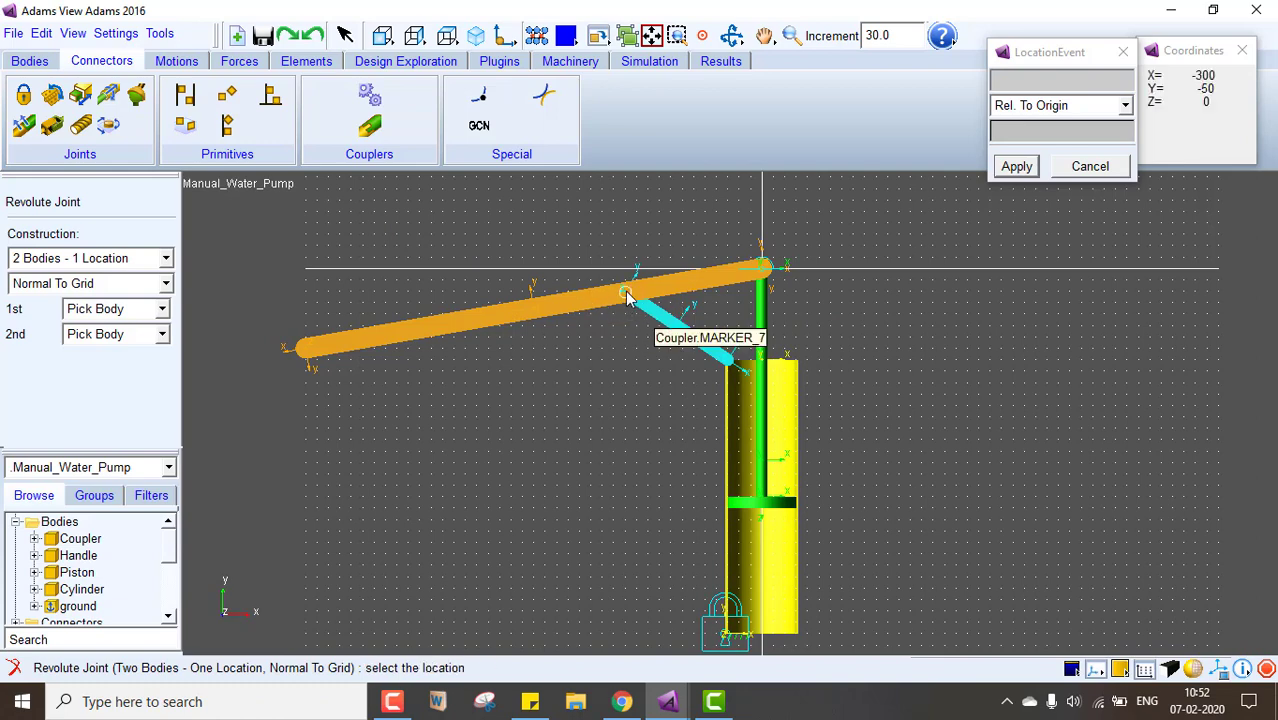
pyautogui.click(627, 298)
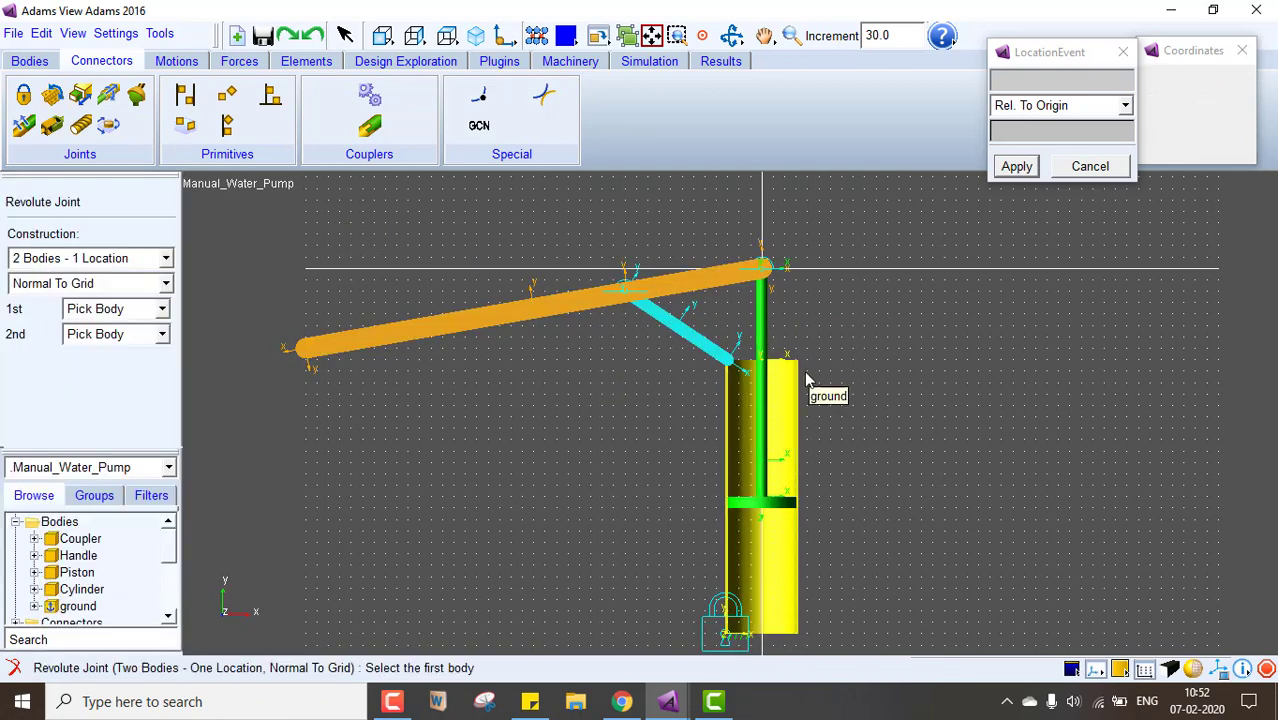
# Add a revolute joint between the Coupler and the Cylinder at Coupler.MARKER_8
pyautogui.click(733, 368)
pyautogui.click(734, 378)
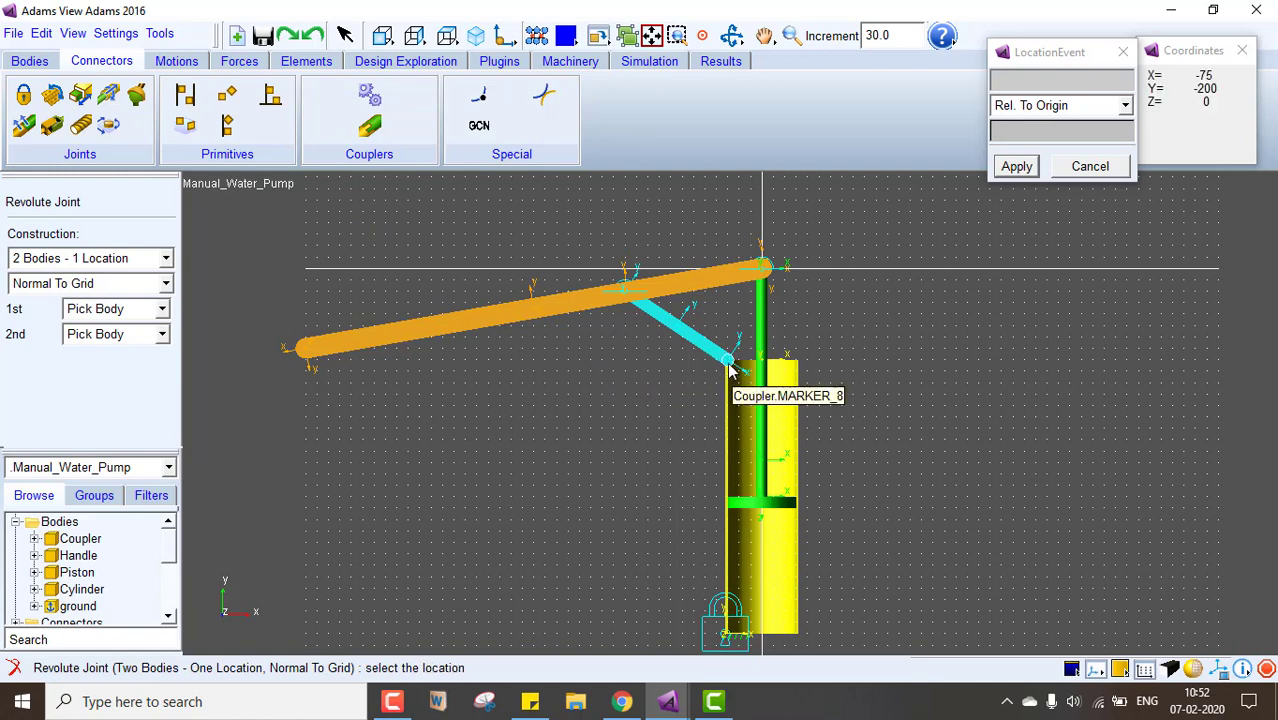
pyautogui.click(730, 368)
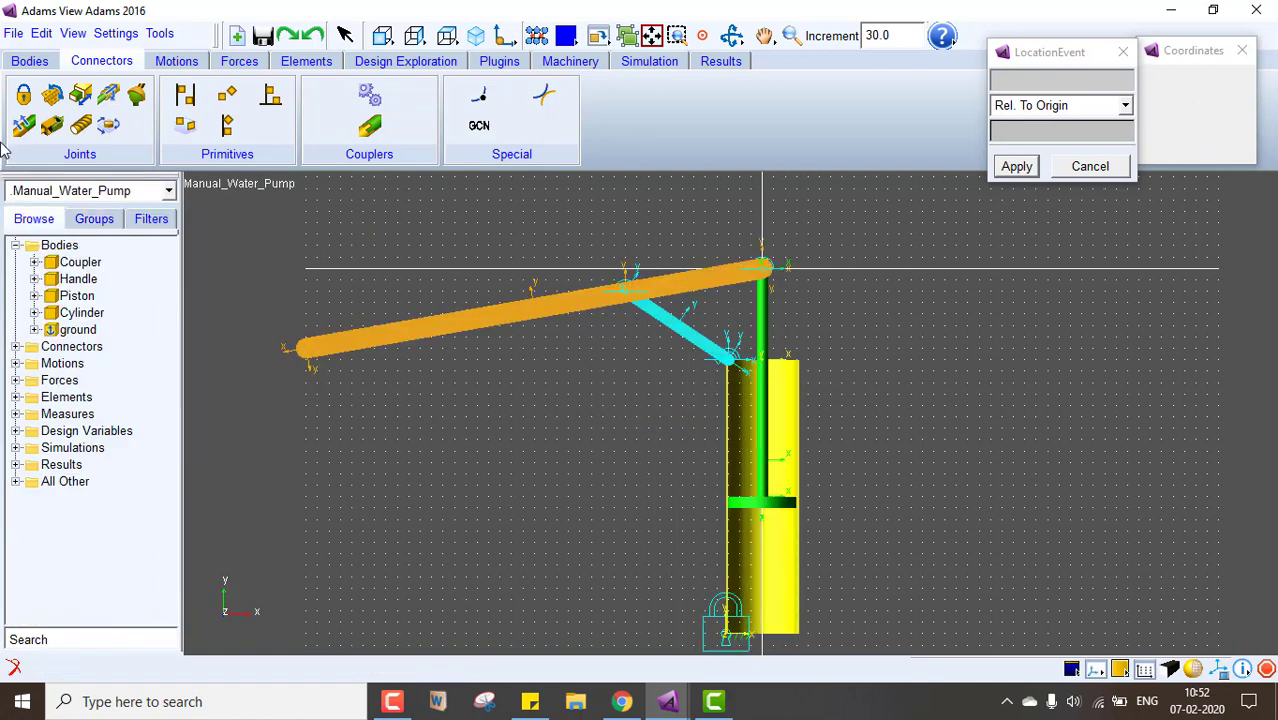
# Add a translational joint between the Piston and the Cylinder at Piston.MARKER_3, directed vertically along the piston rod
pyautogui.click(52, 94)
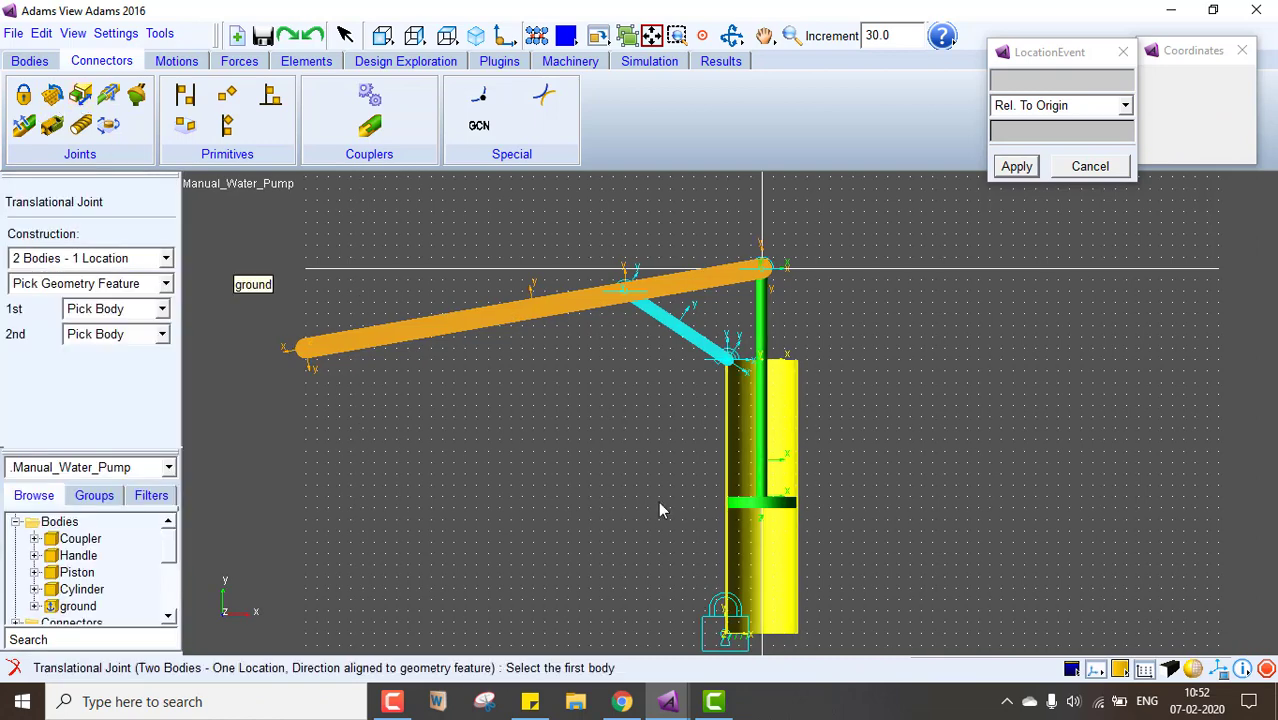
pyautogui.rightClick(762, 507)
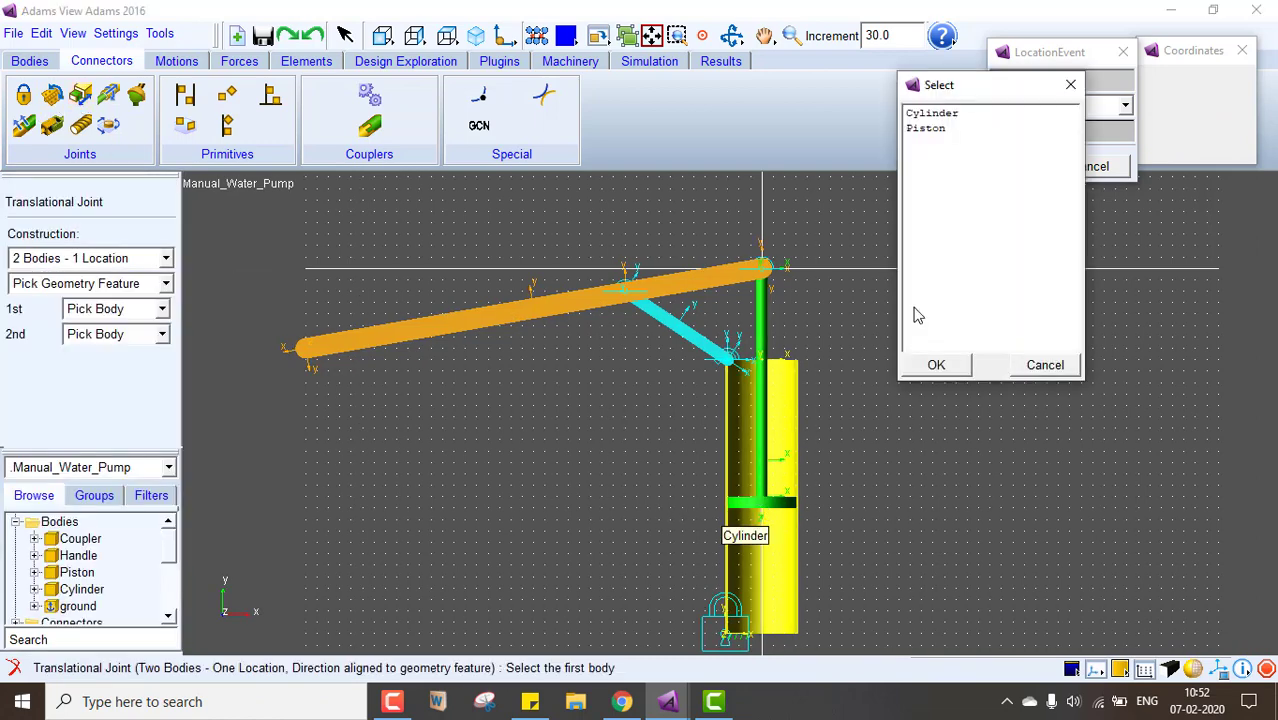
pyautogui.click(928, 128)
pyautogui.click(942, 366)
pyautogui.rightClick(790, 440)
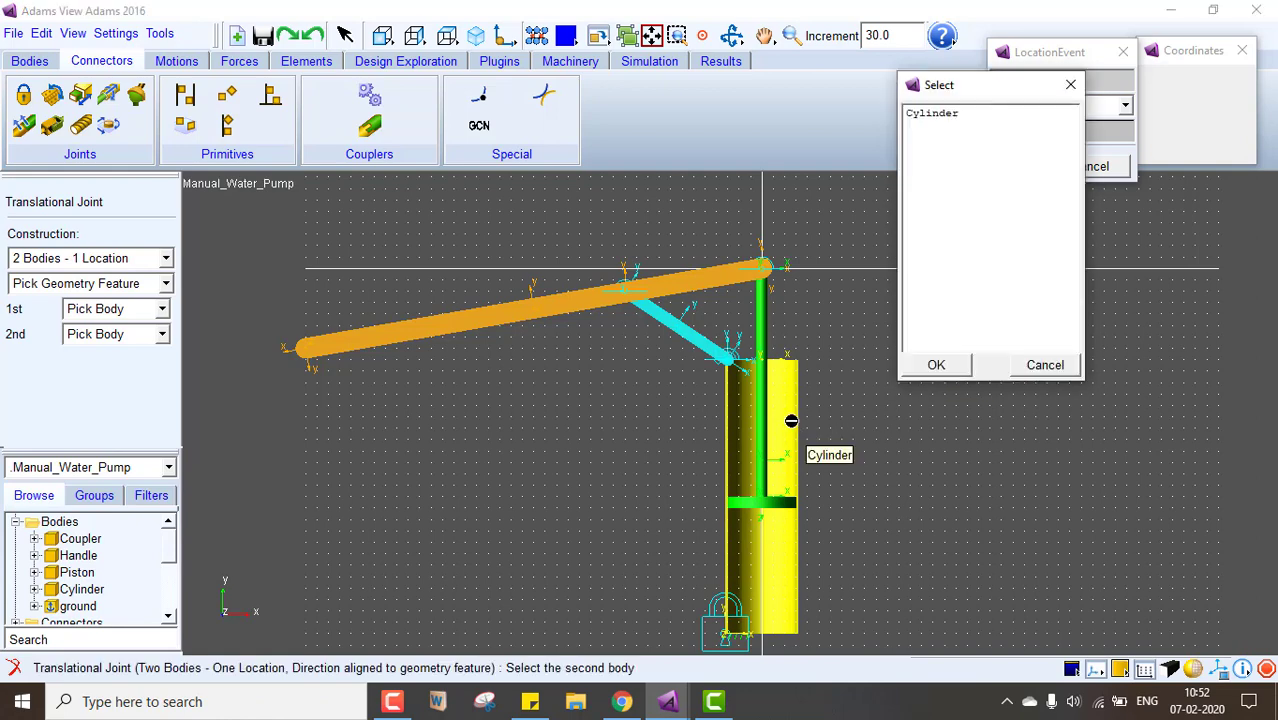
pyautogui.click(962, 114)
pyautogui.click(935, 366)
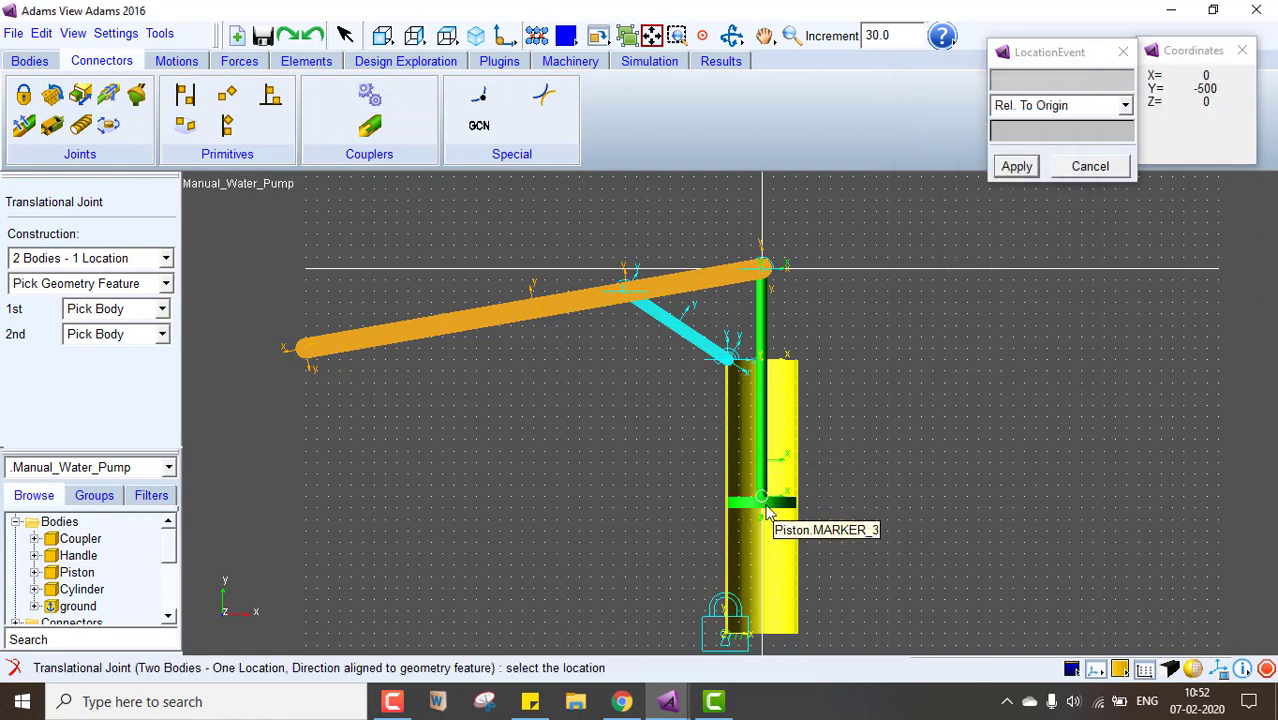
pyautogui.rightClick(768, 512)
pyautogui.click(978, 129)
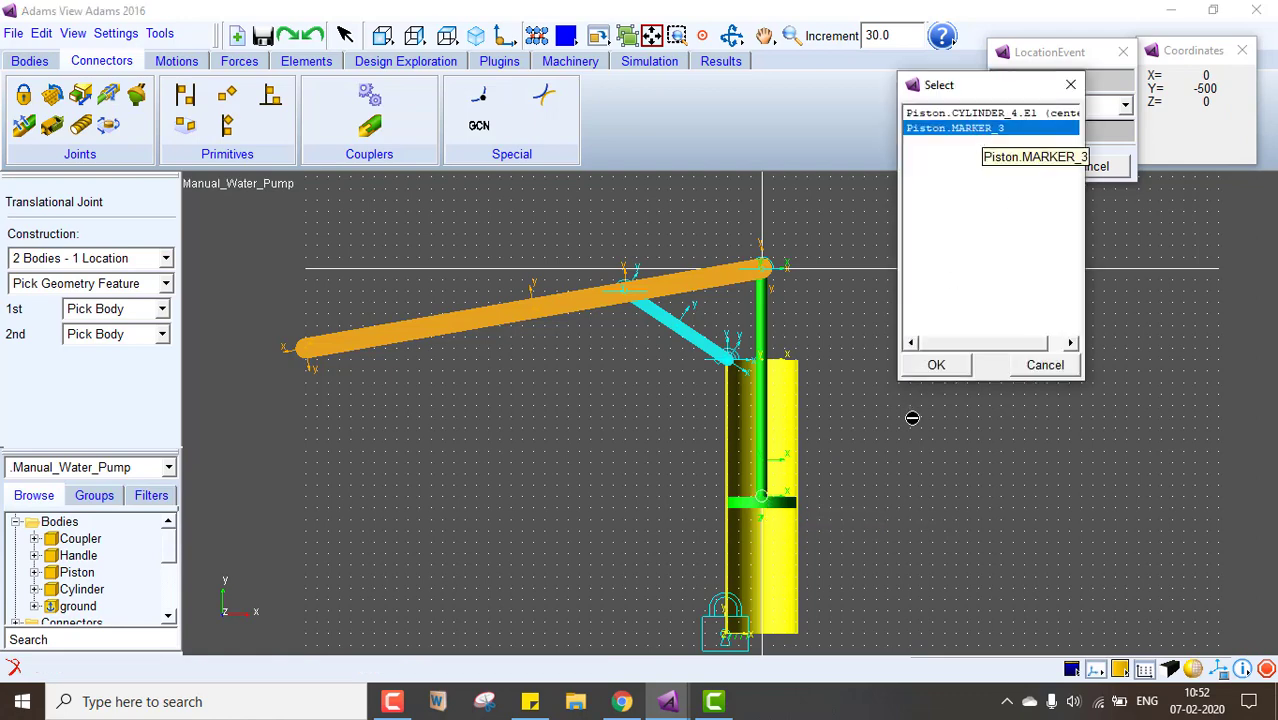
pyautogui.click(931, 366)
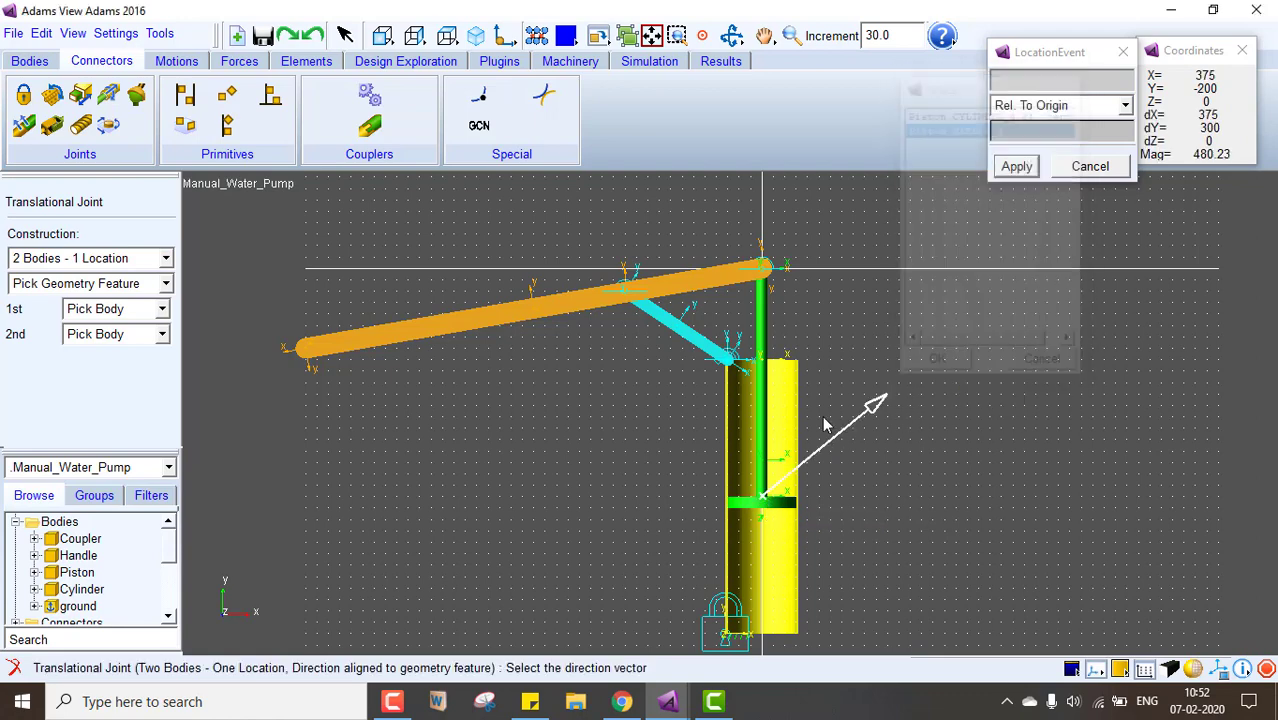
pyautogui.click(760, 483)
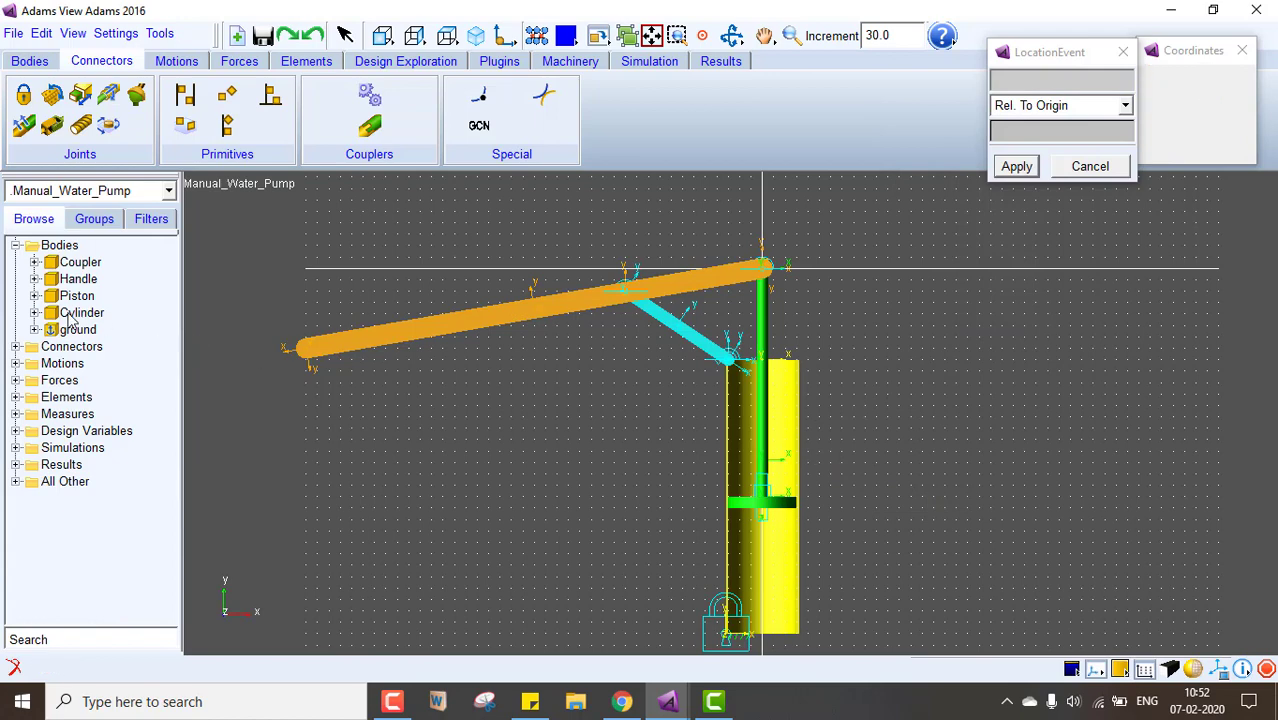
# Impose a motion on the piston-cylinder translational joint, setting Tra Z to disp(time) with the copied function
pyautogui.click(16, 347)
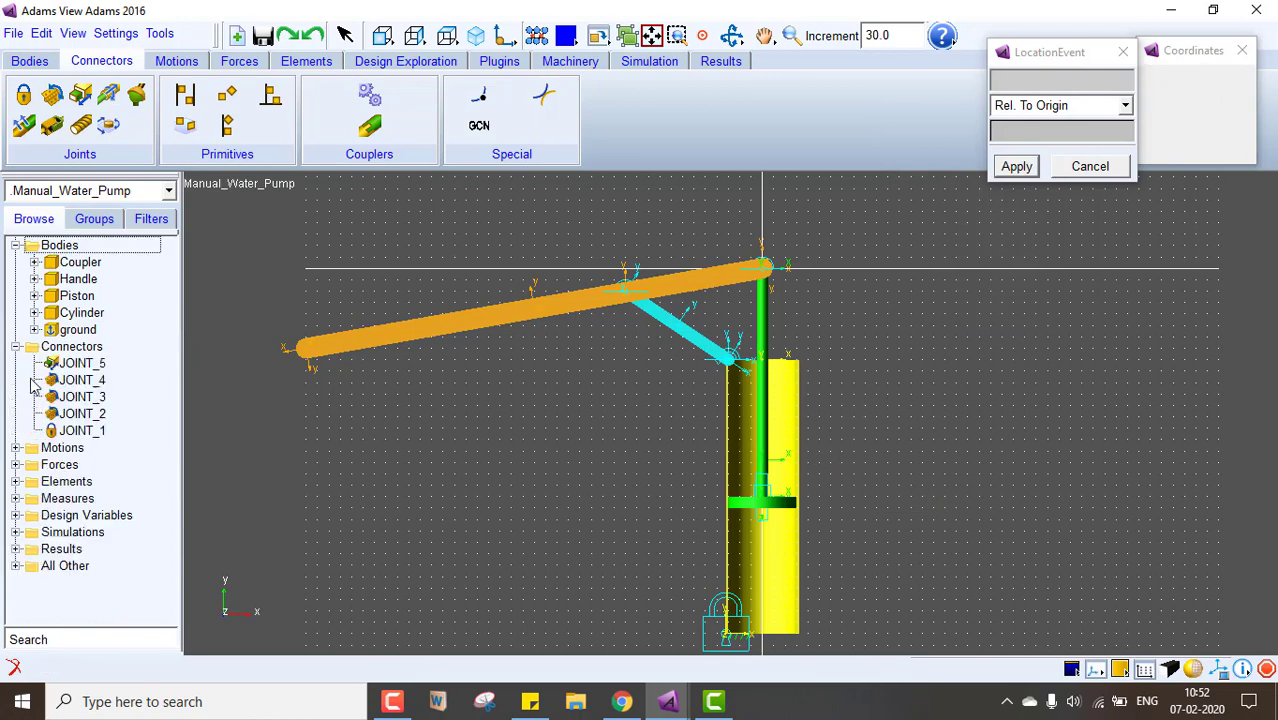
pyautogui.doubleClick(82, 363)
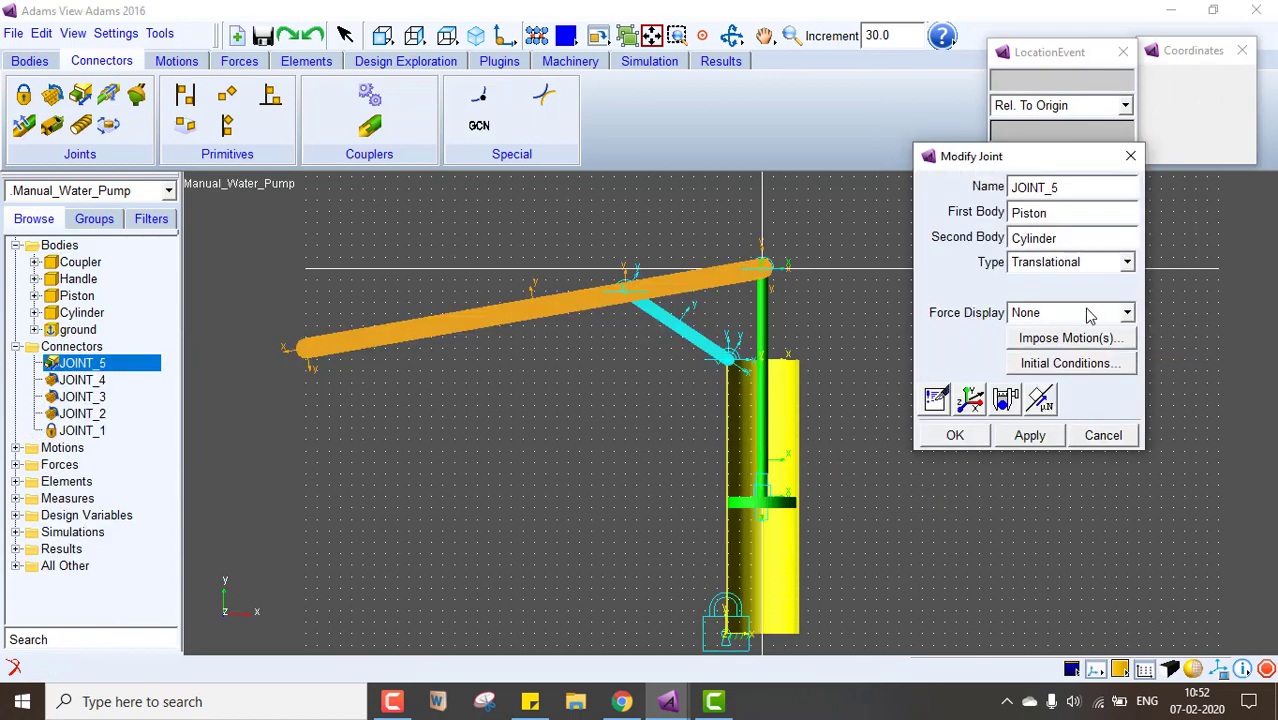
pyautogui.click(1090, 316)
pyautogui.click(1040, 330)
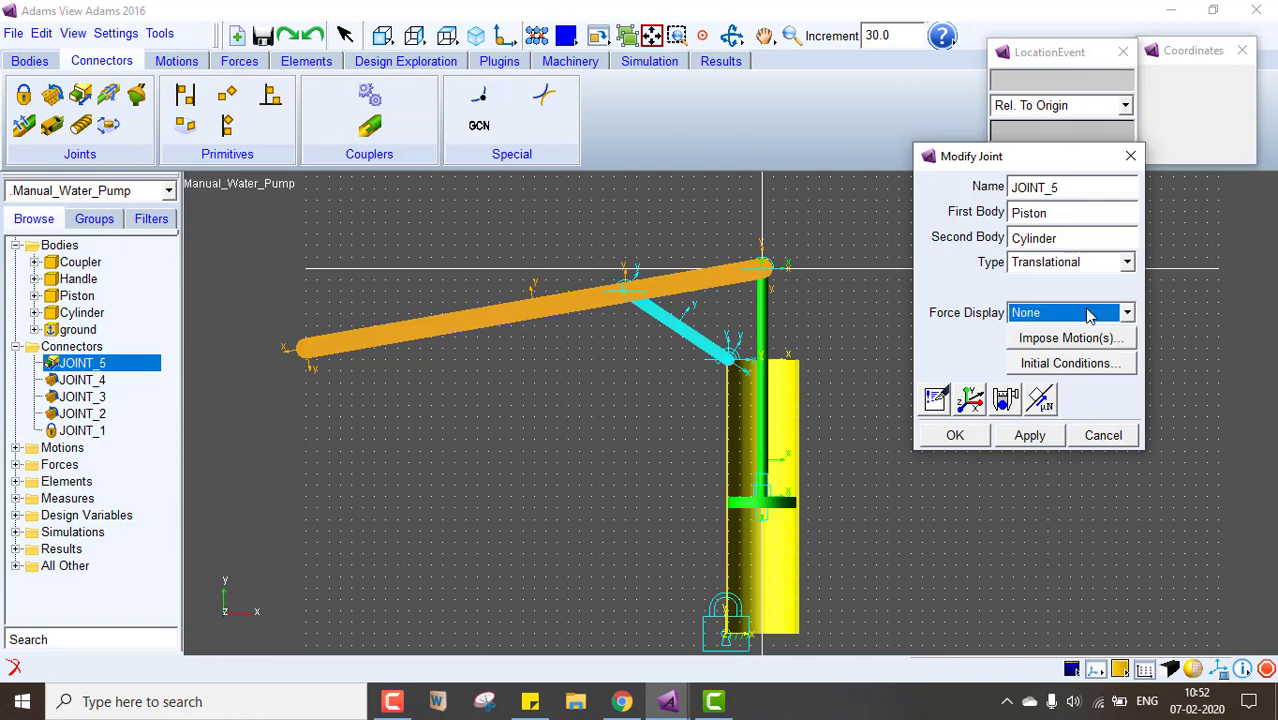
pyautogui.click(1068, 338)
pyautogui.click(884, 330)
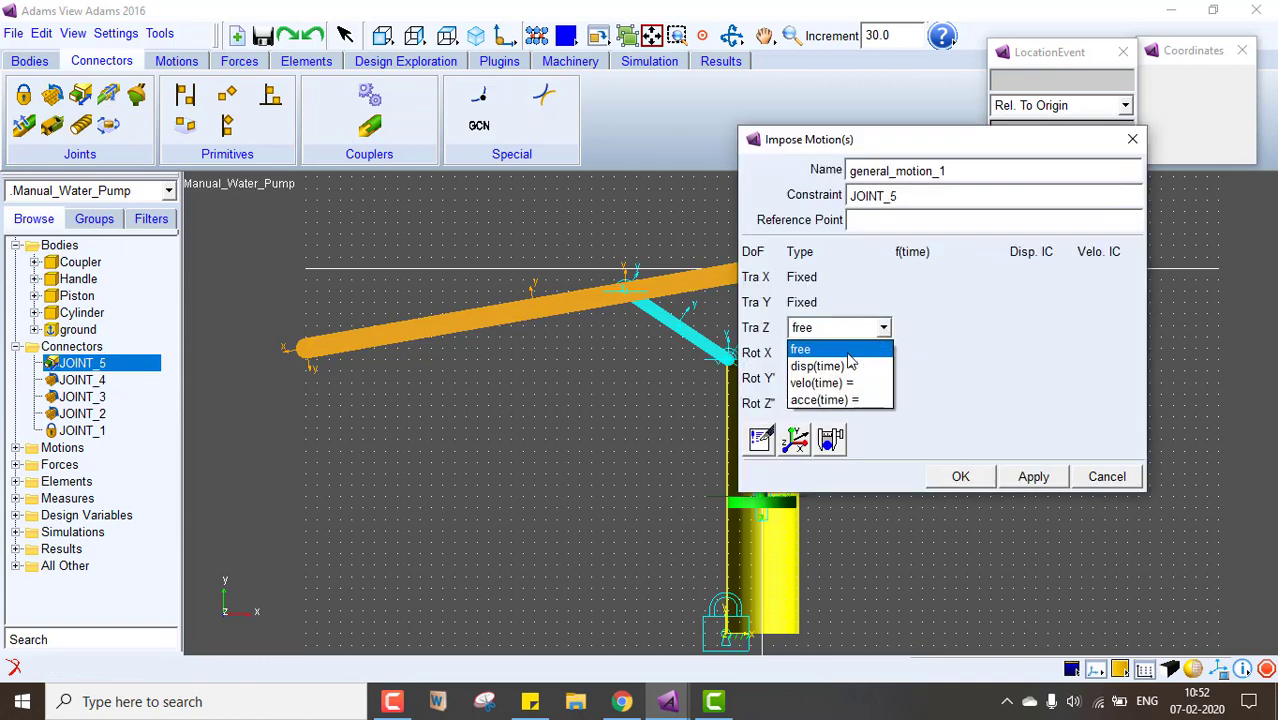
pyautogui.click(845, 365)
pyautogui.moveTo(943, 330); pyautogui.dragTo(897, 336)
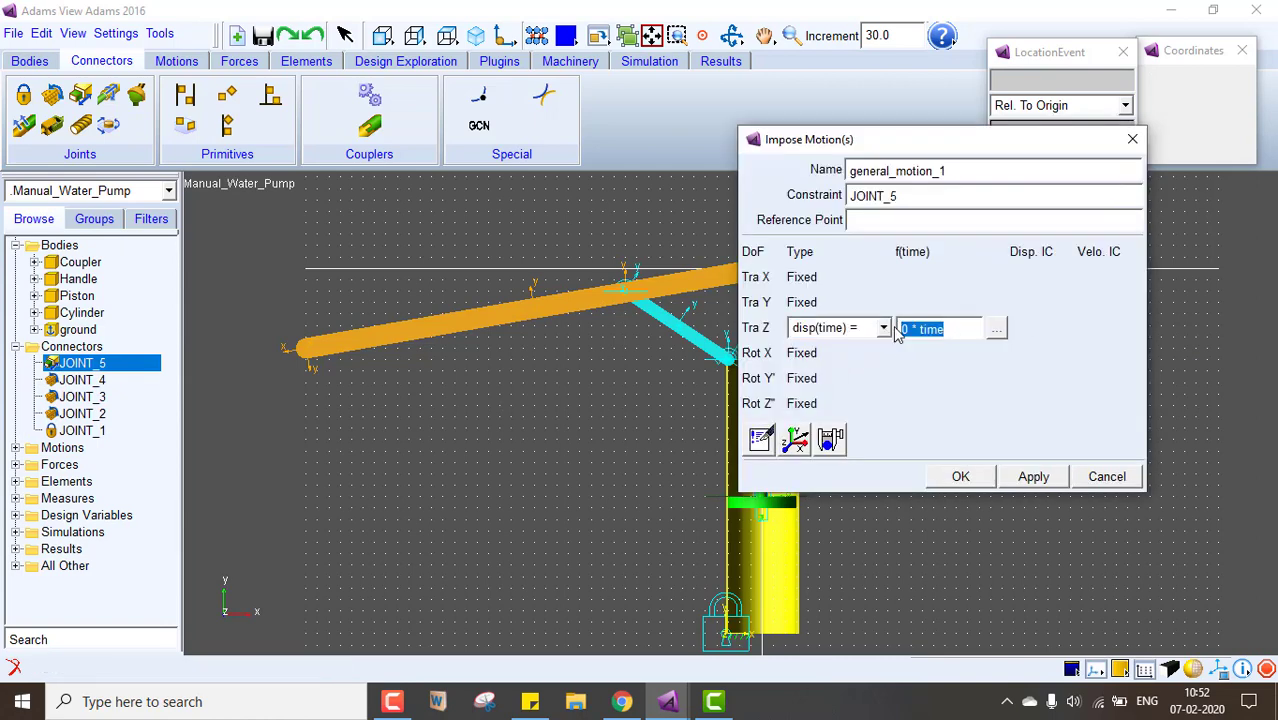
pyautogui.hotkey('ctrl', 'v')
pyautogui.click(962, 476)
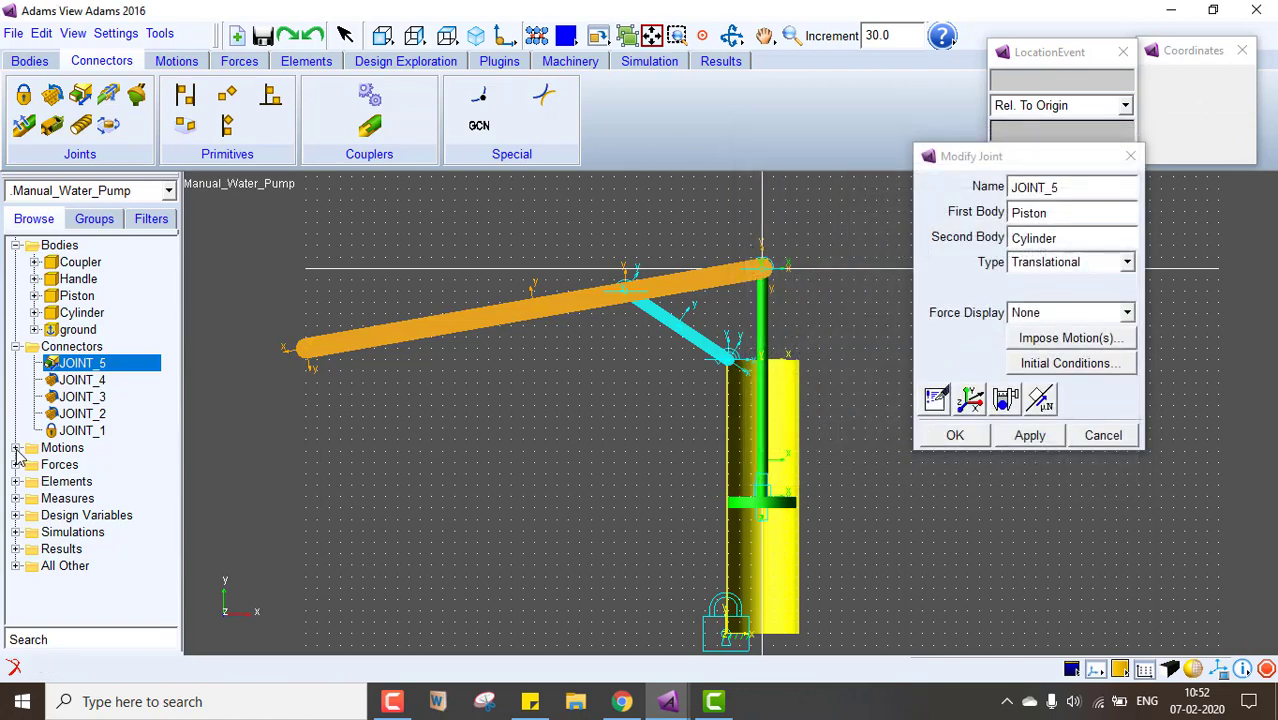
# Apply a constant space-fixed torque of 20, normal to the grid, to the Handle at its free left end
pyautogui.click(16, 464)
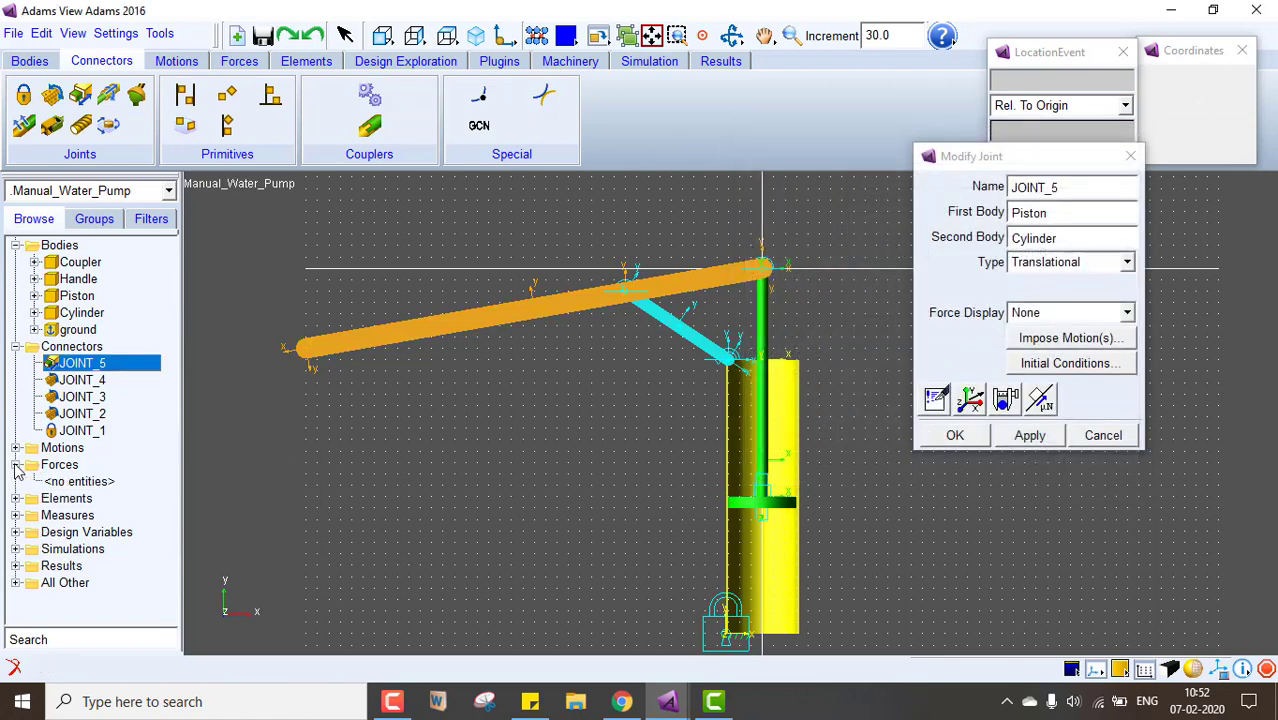
pyautogui.click(240, 62)
pyautogui.click(32, 126)
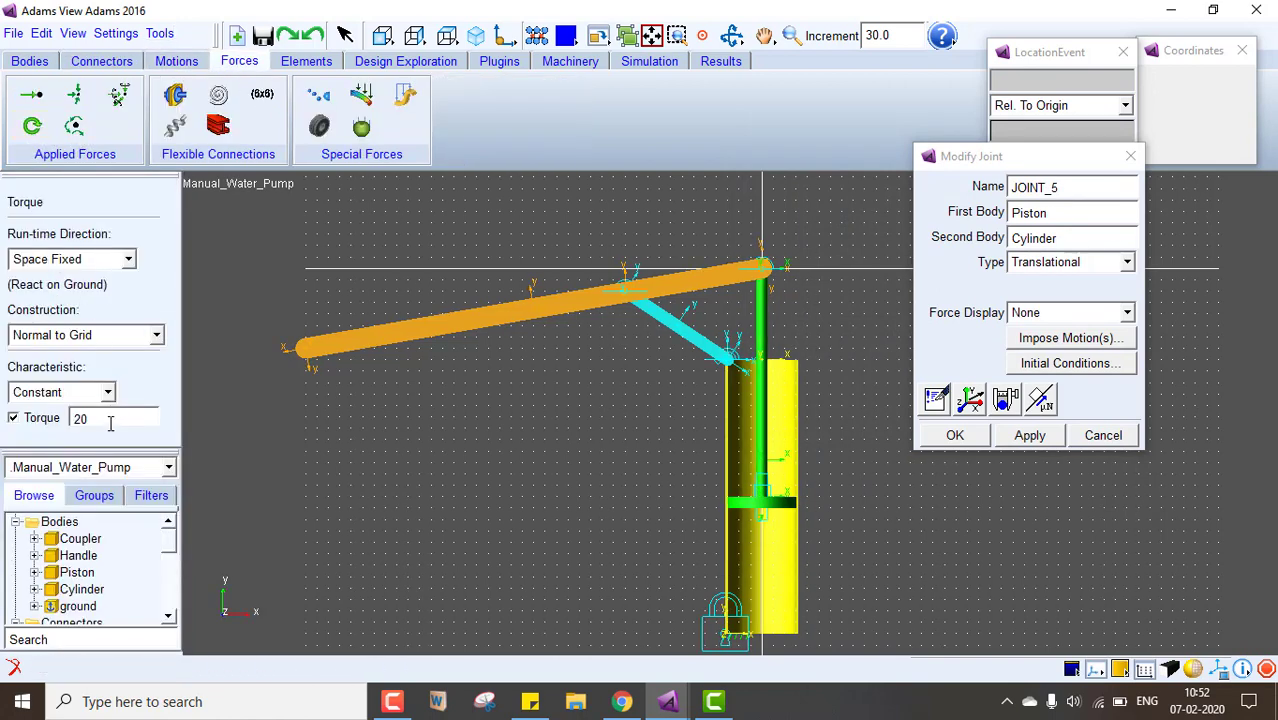
pyautogui.click(306, 356)
pyautogui.click(306, 350)
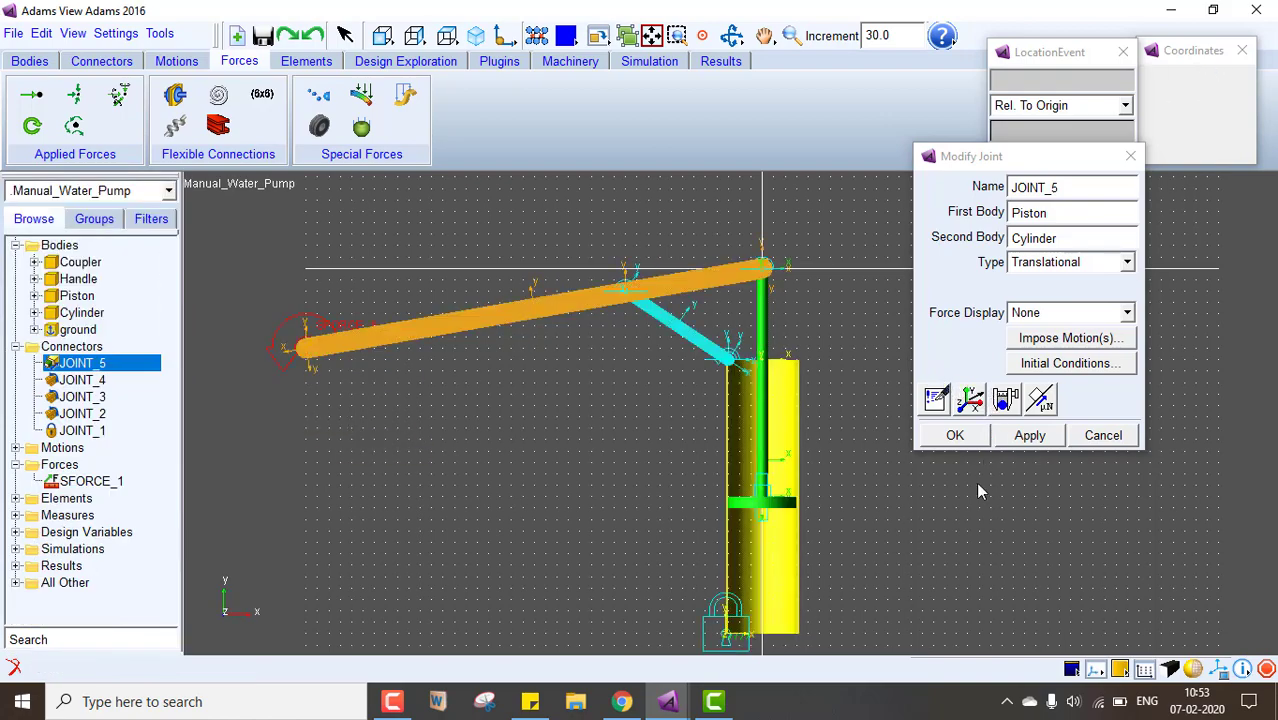
# Change the Handle's colour to Navy and close the open joint settings
pyautogui.press('z')
pyautogui.moveTo(851, 354); pyautogui.dragTo(853, 363)
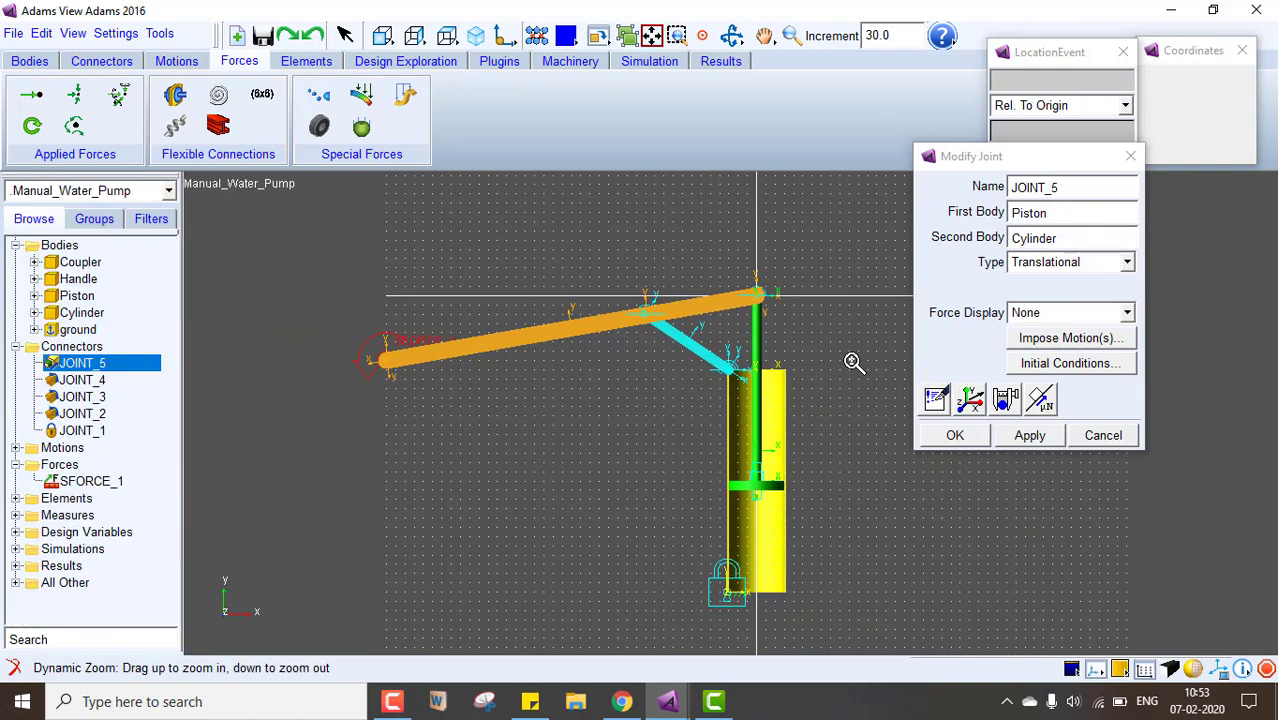
pyautogui.click(82, 279)
pyautogui.rightClick(84, 281)
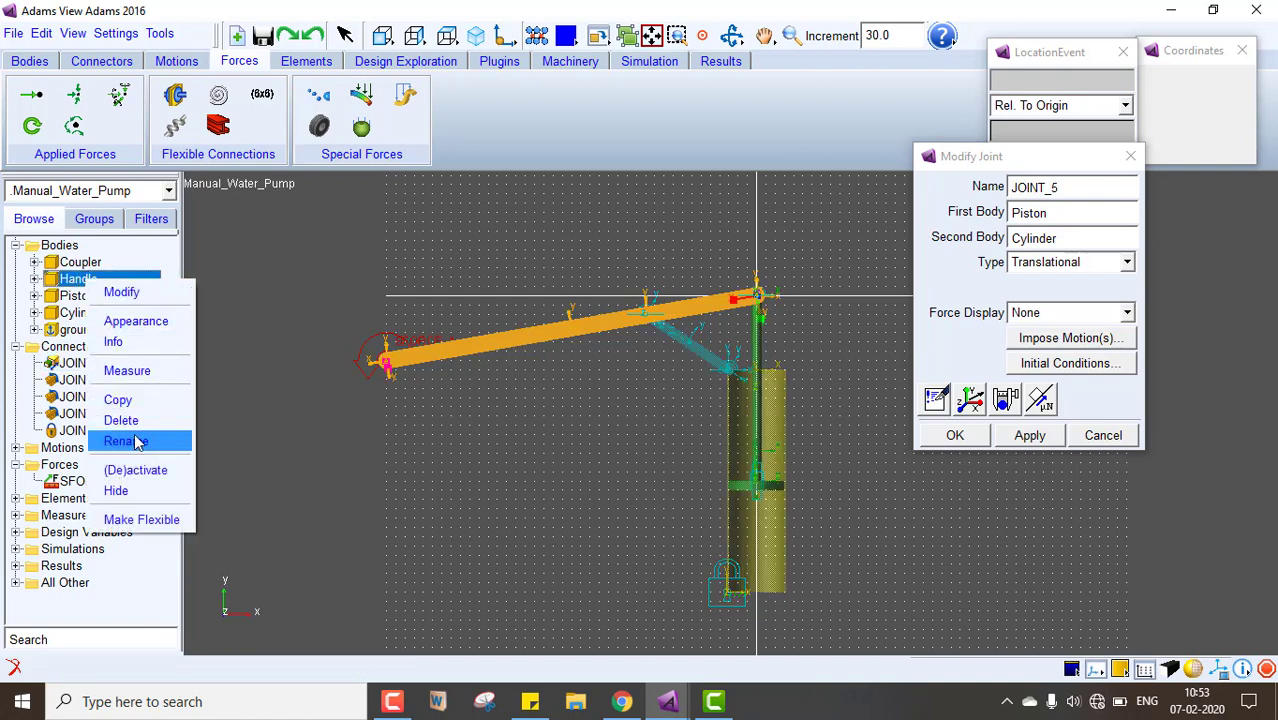
pyautogui.click(141, 320)
pyautogui.press('BackSpace')
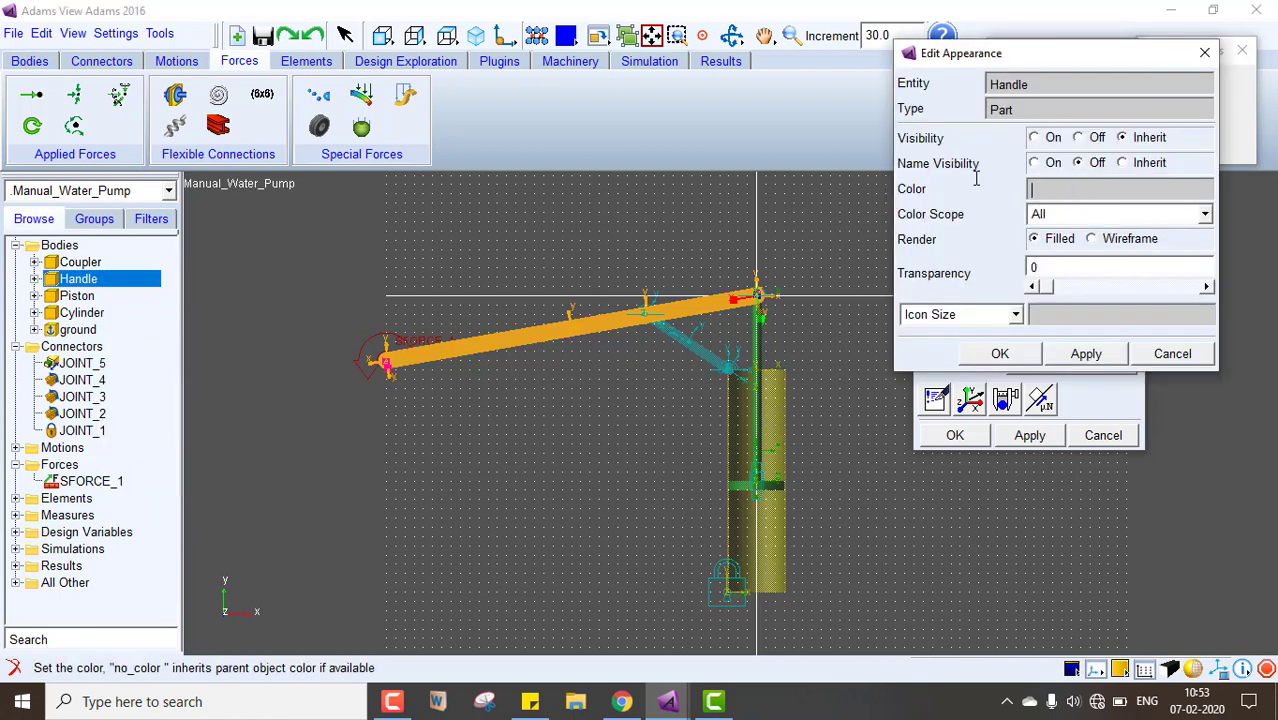
pyautogui.doubleClick(1042, 190)
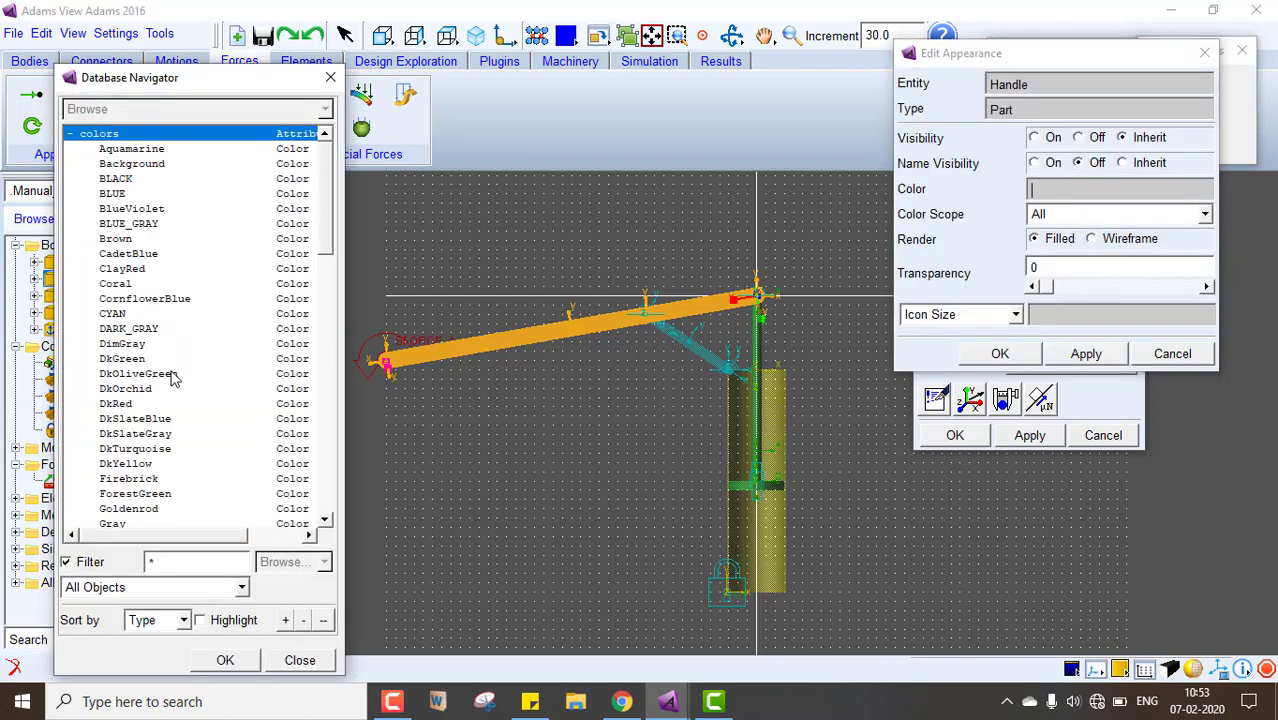
pyautogui.scroll(-9, 168, 432)
pyautogui.click(138, 518)
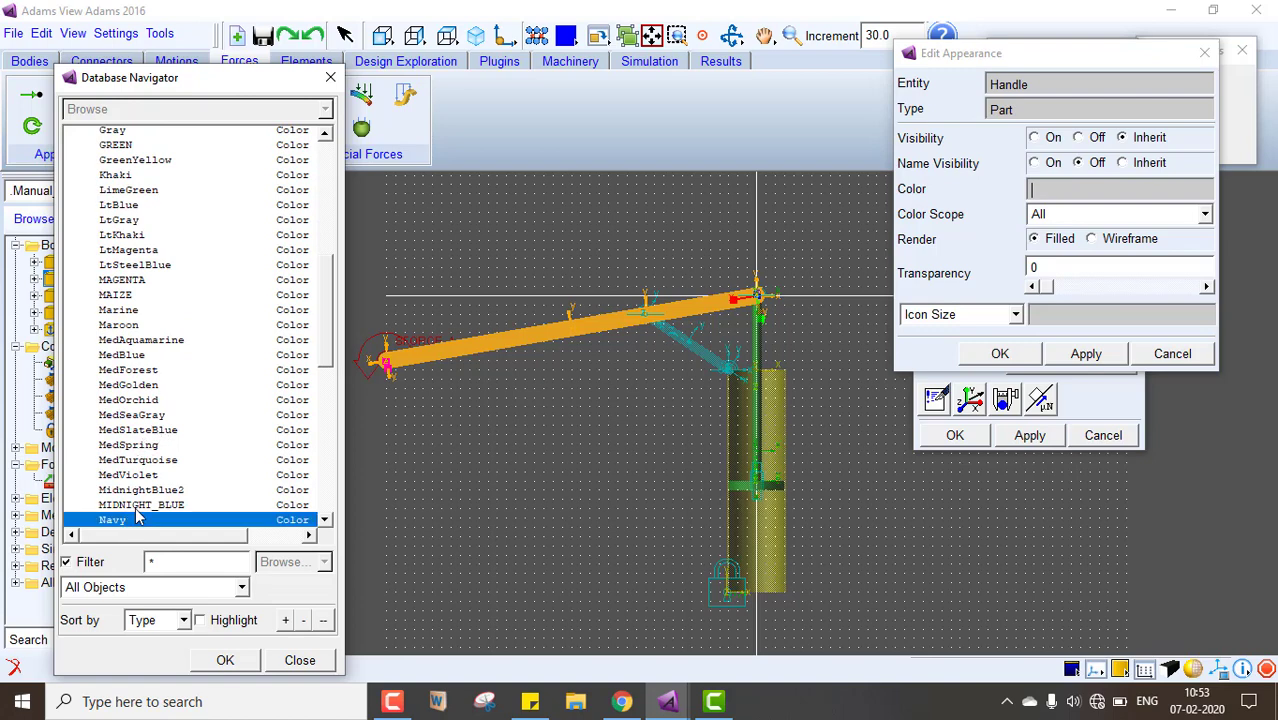
pyautogui.click(232, 662)
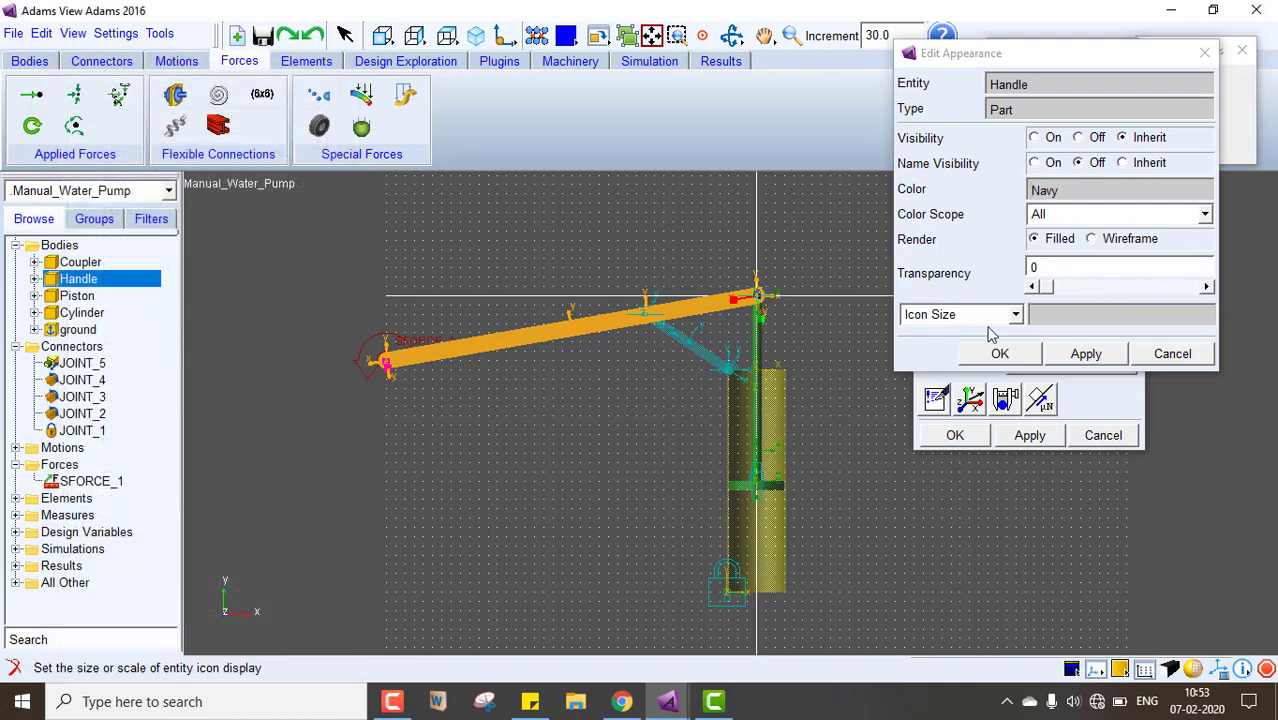
pyautogui.click(1082, 352)
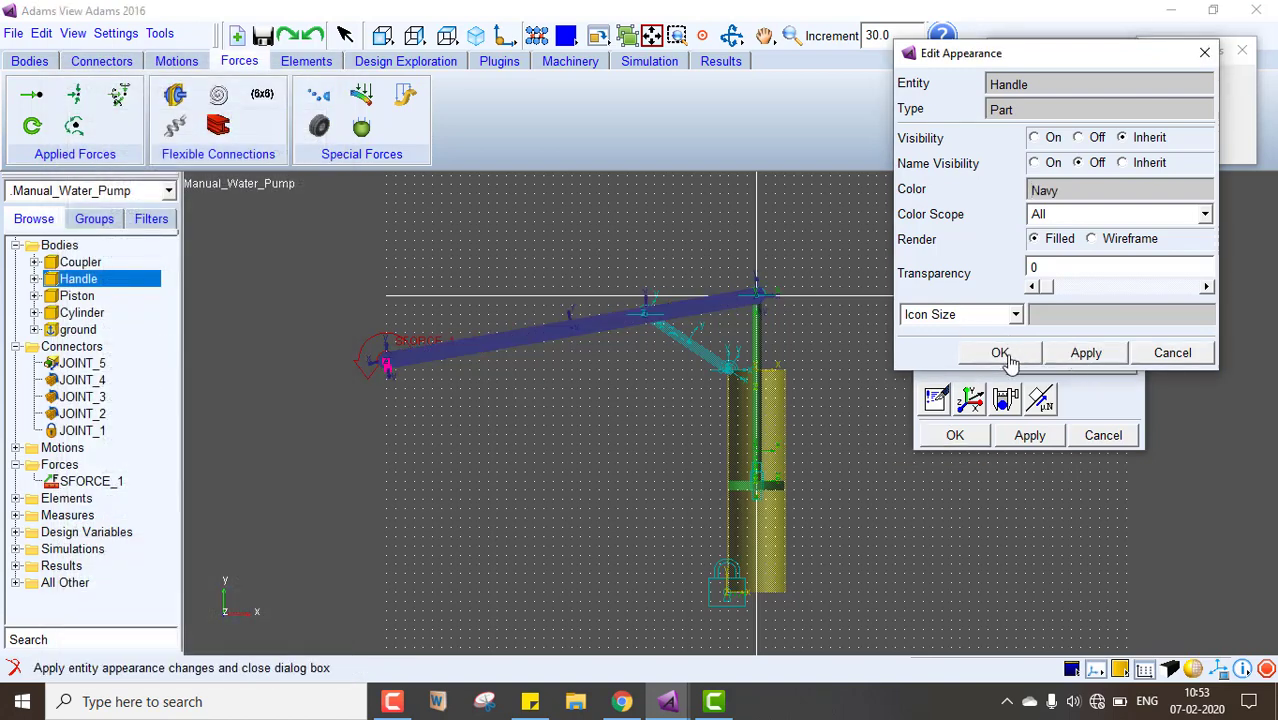
pyautogui.click(1000, 353)
pyautogui.click(953, 436)
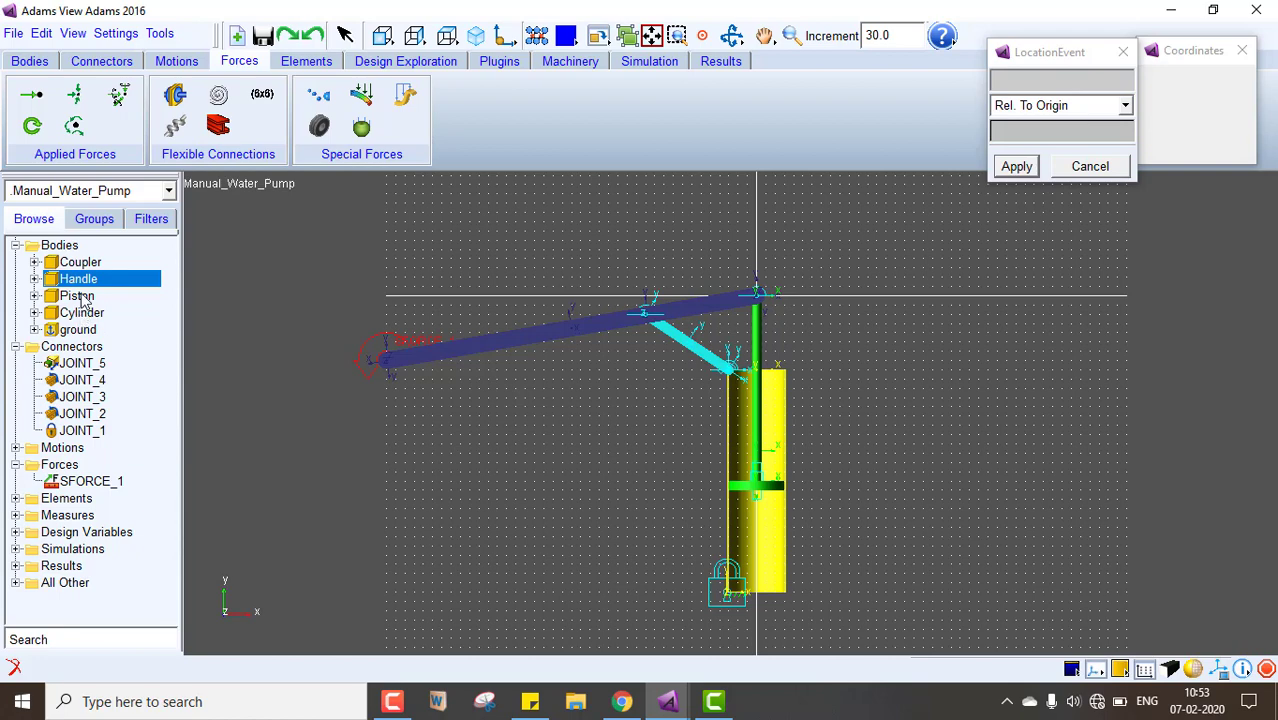
# Change the Coupler's colour to RED
pyautogui.rightClick(78, 297)
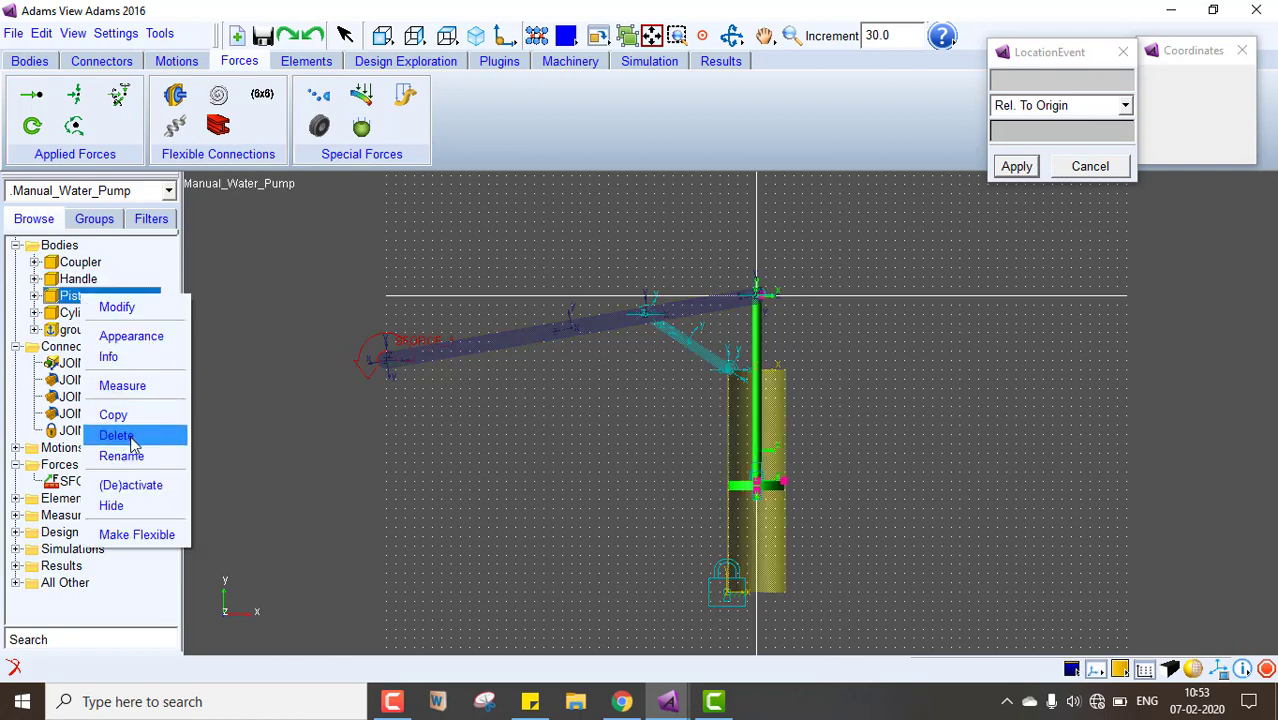
pyautogui.click(297, 426)
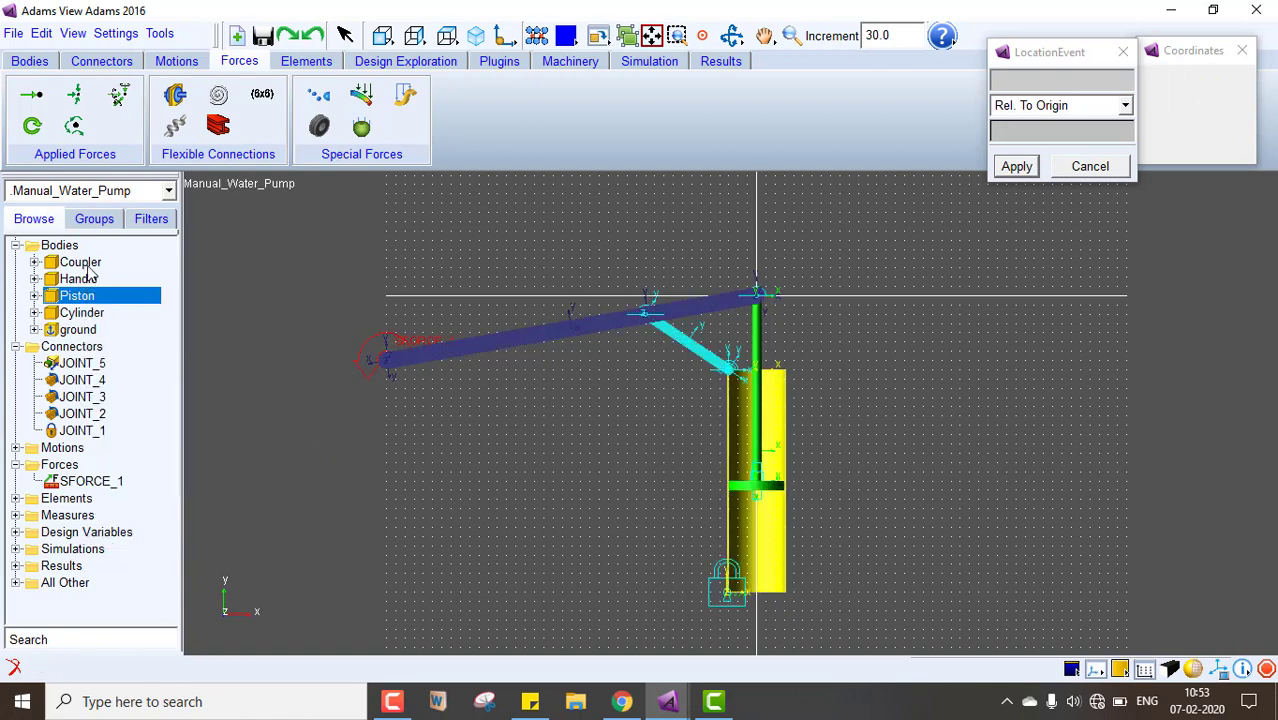
pyautogui.click(80, 263)
pyautogui.rightClick(88, 264)
pyautogui.click(135, 306)
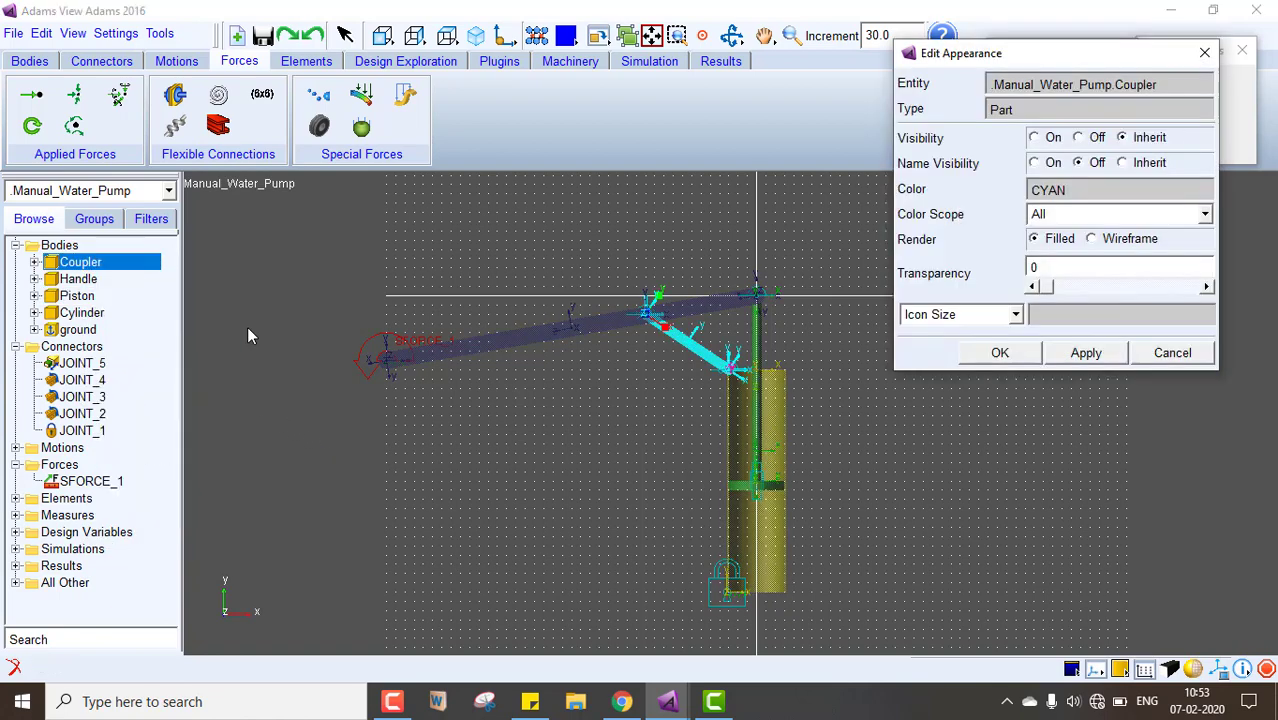
pyautogui.click(946, 185)
pyautogui.press('BackSpace')
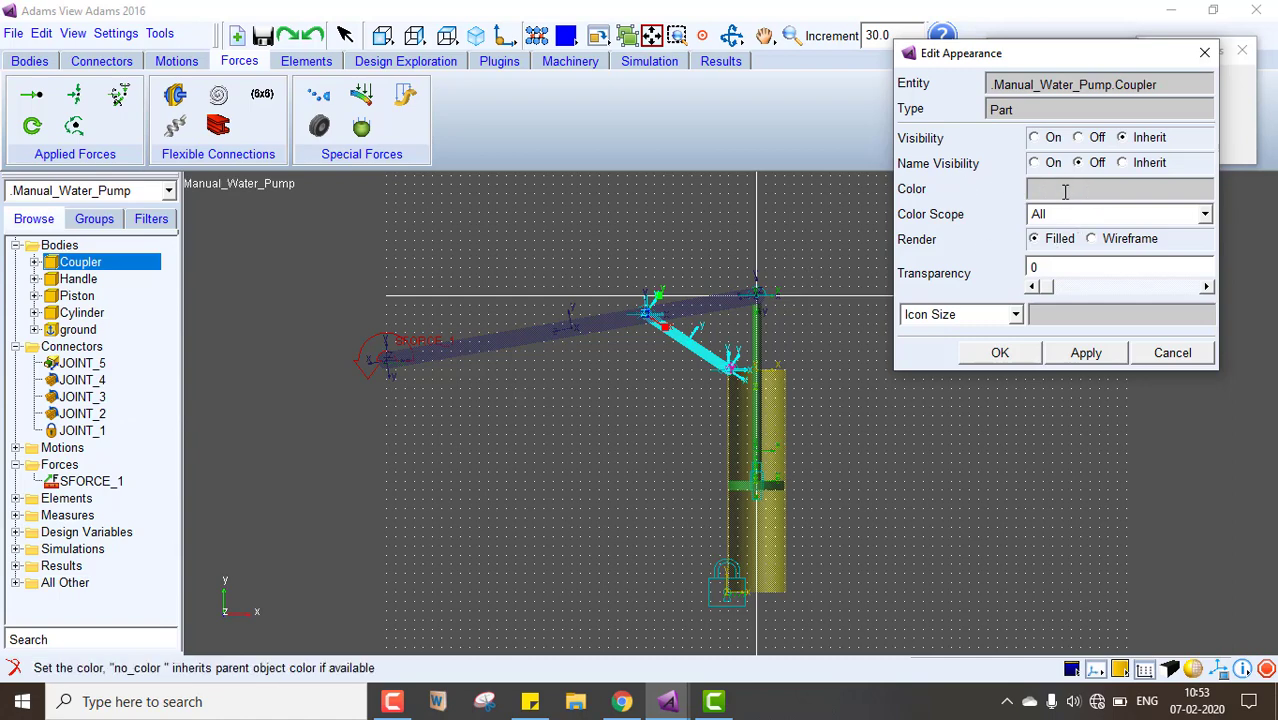
pyautogui.doubleClick(1062, 190)
pyautogui.scroll(-5, 150, 470)
pyautogui.scroll(-10, 149, 470)
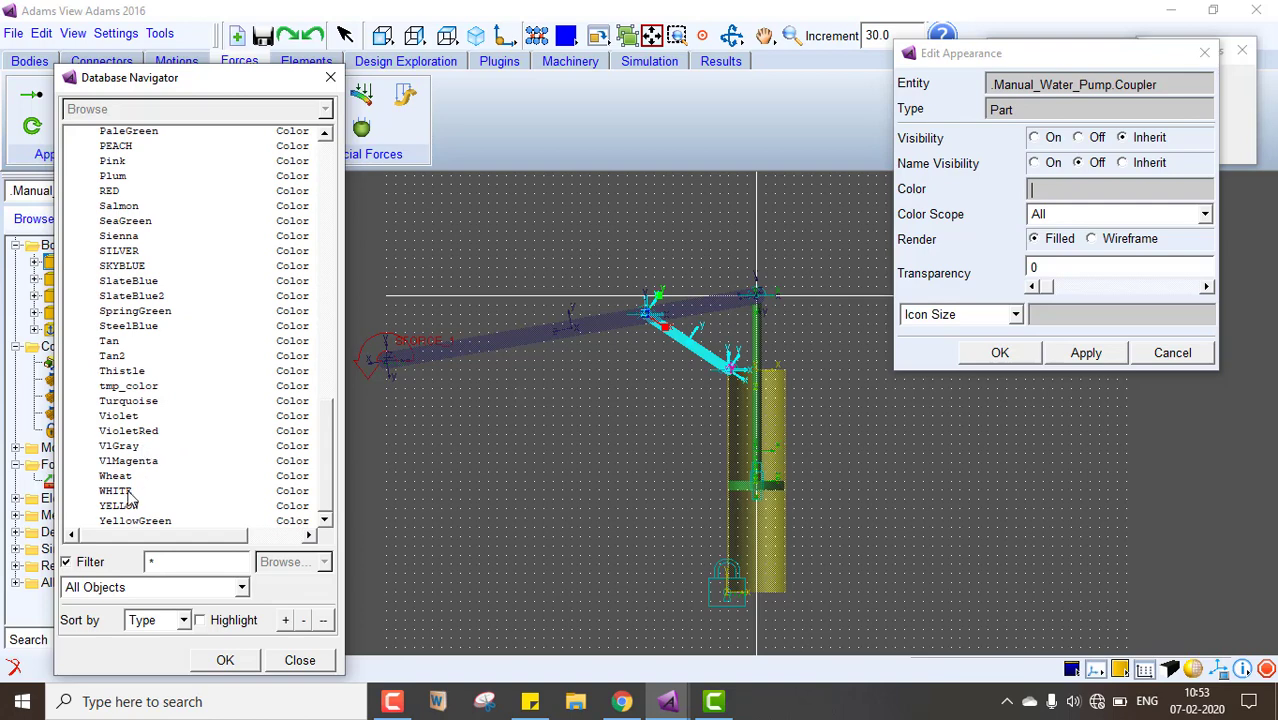
pyautogui.doubleClick(112, 190)
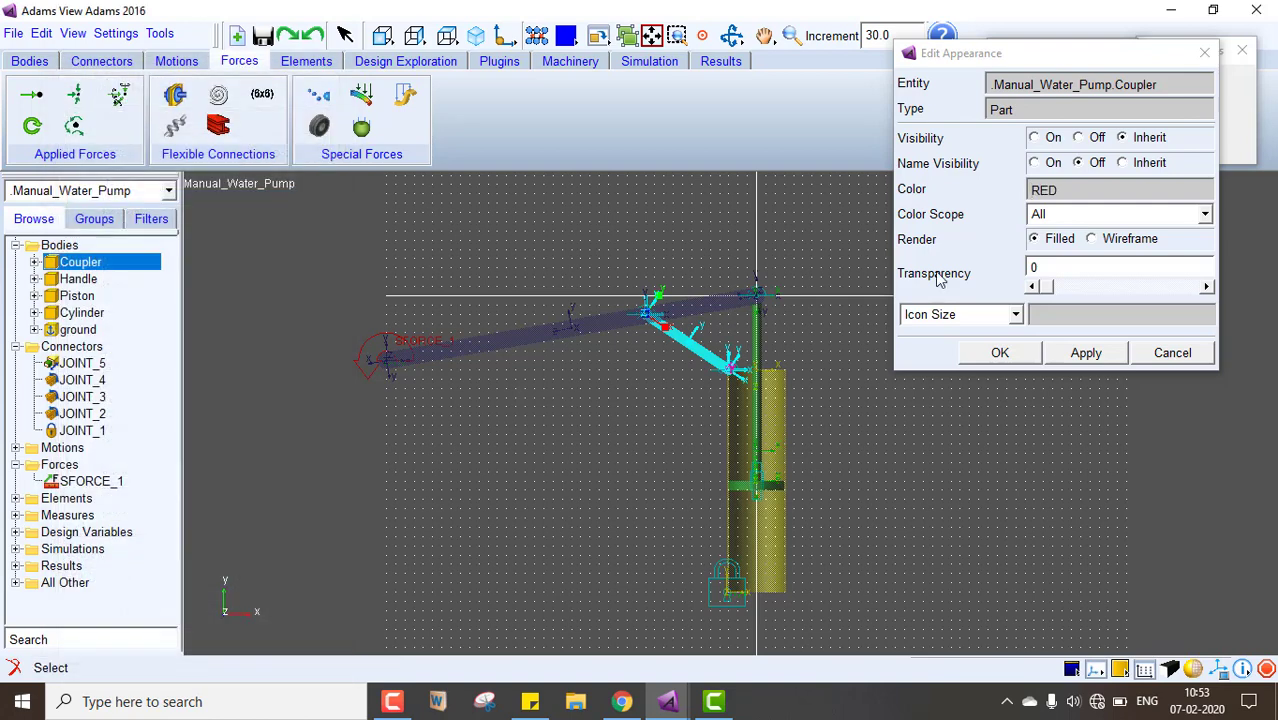
pyautogui.click(1070, 350)
pyautogui.click(998, 354)
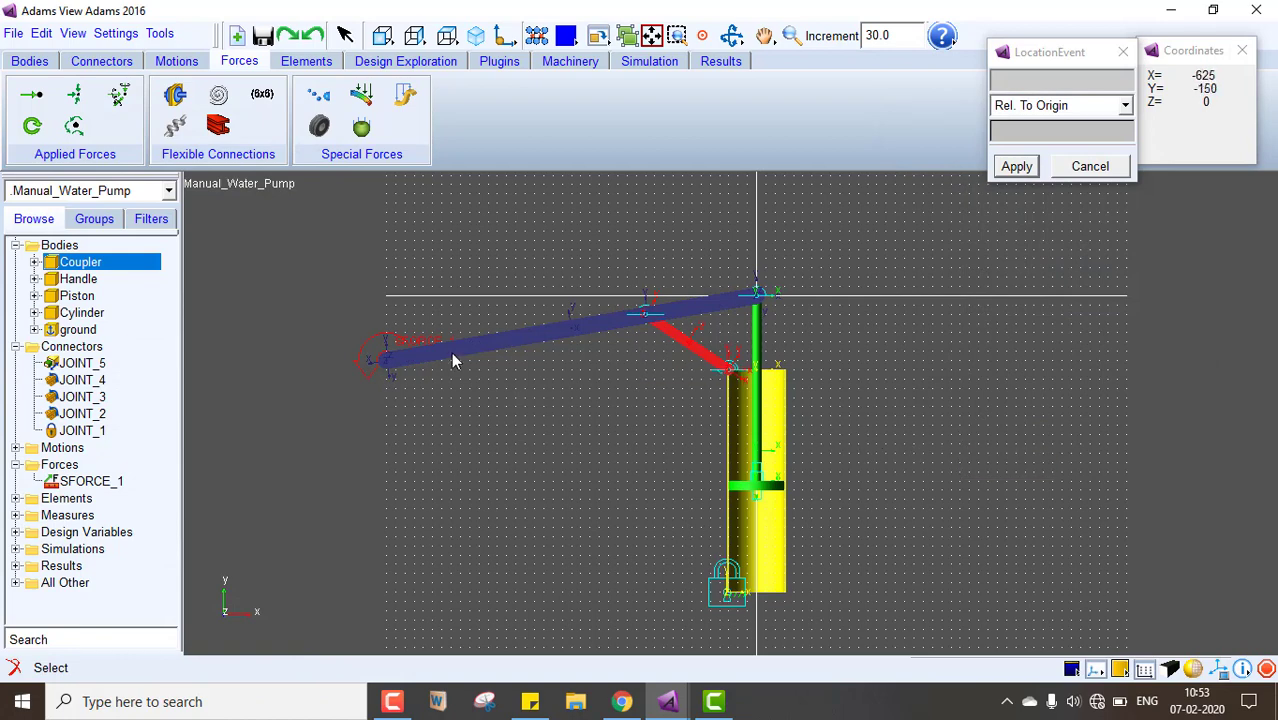
# Change the Coupler's colour to NiceGreen
pyautogui.rightClick(110, 268)
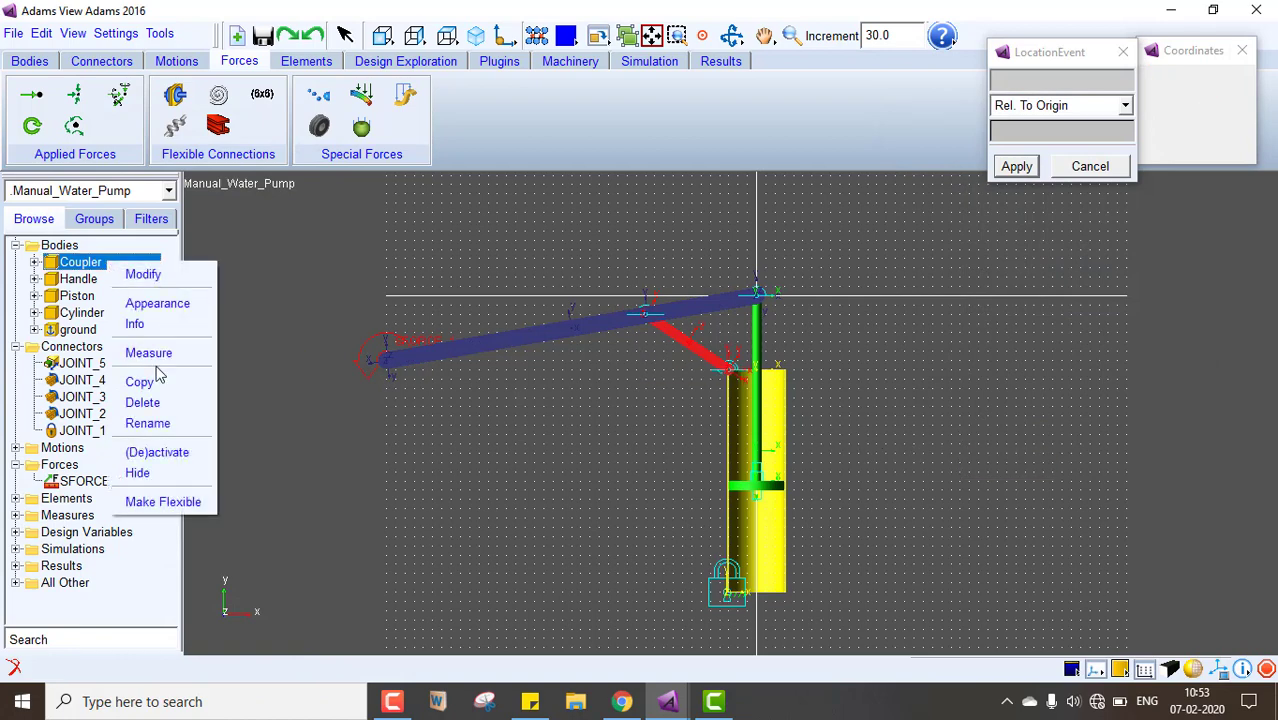
pyautogui.click(163, 302)
pyautogui.click(966, 191)
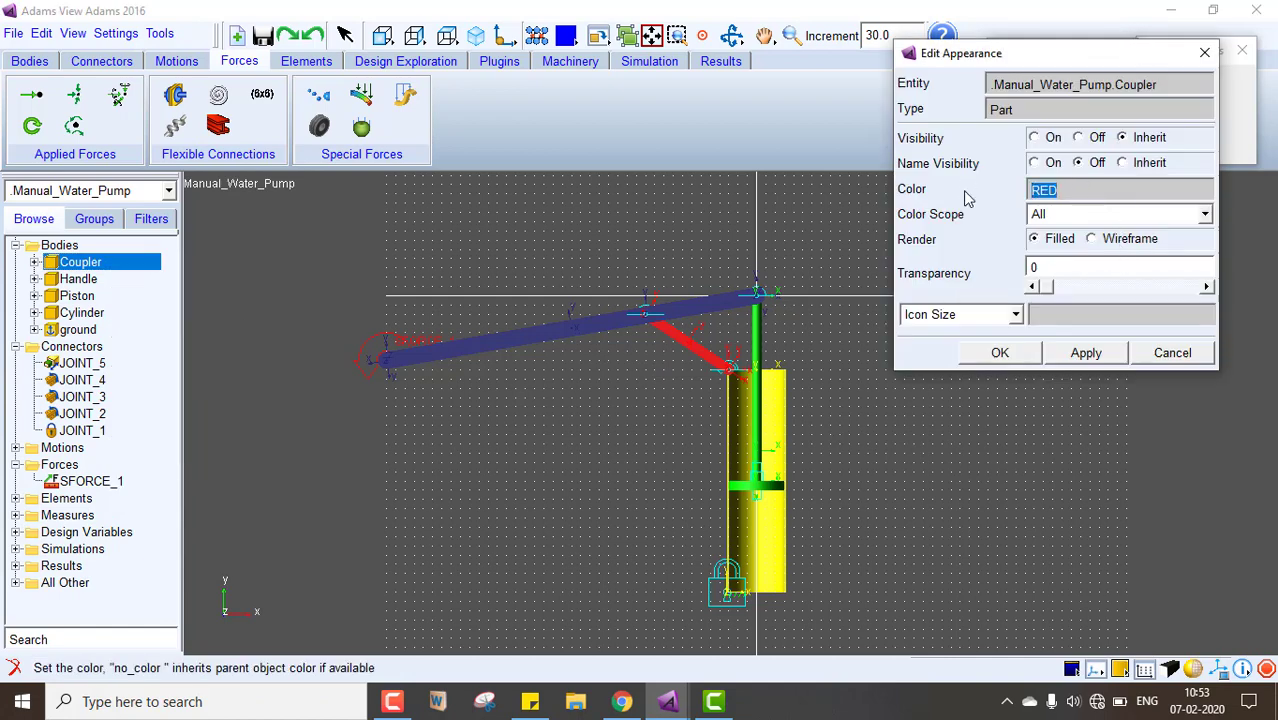
pyautogui.press('Delete')
pyautogui.doubleClick(1064, 189)
pyautogui.scroll(-3, 158, 498)
pyautogui.click(172, 537)
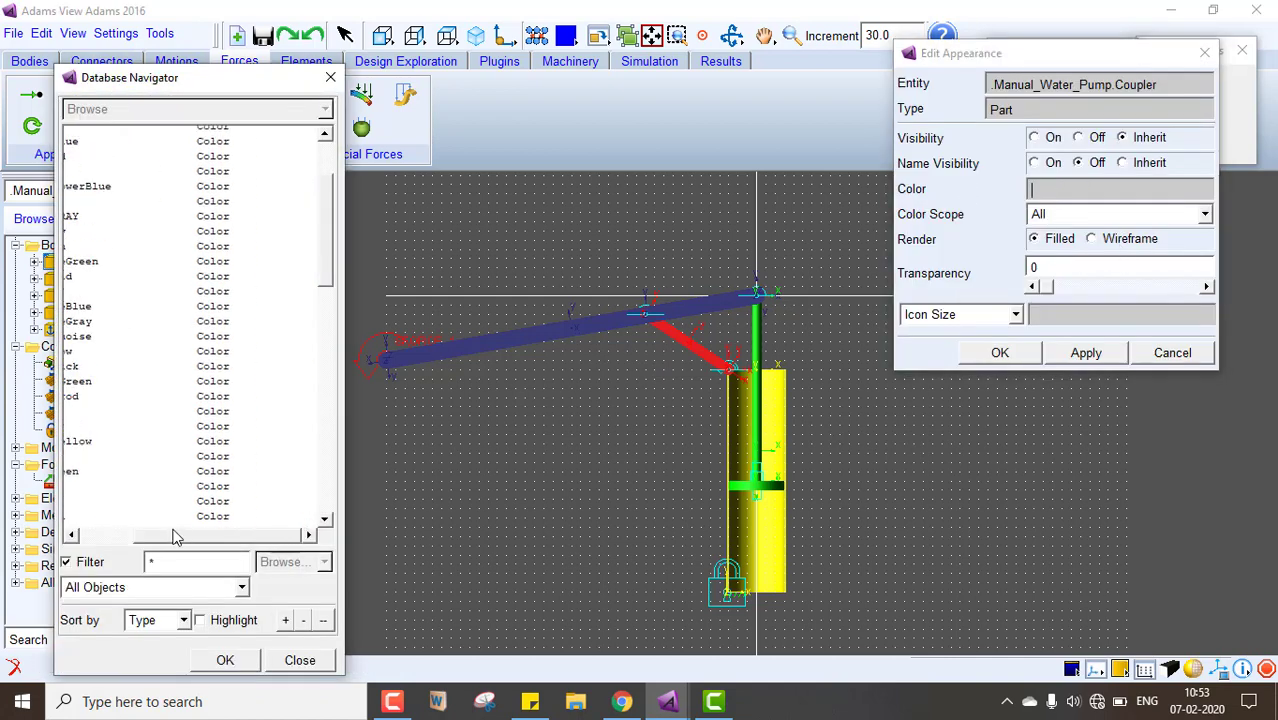
pyautogui.click(128, 535)
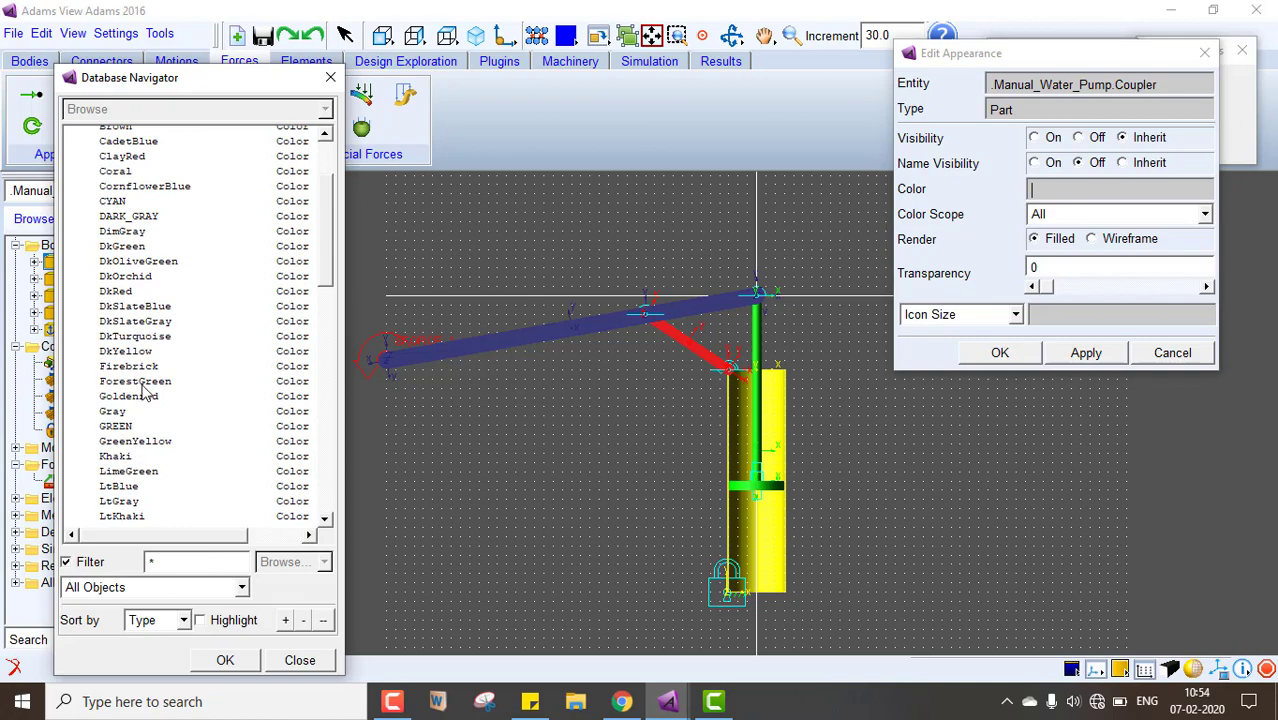
pyautogui.scroll(2, 143, 393)
pyautogui.scroll(-12, 144, 400)
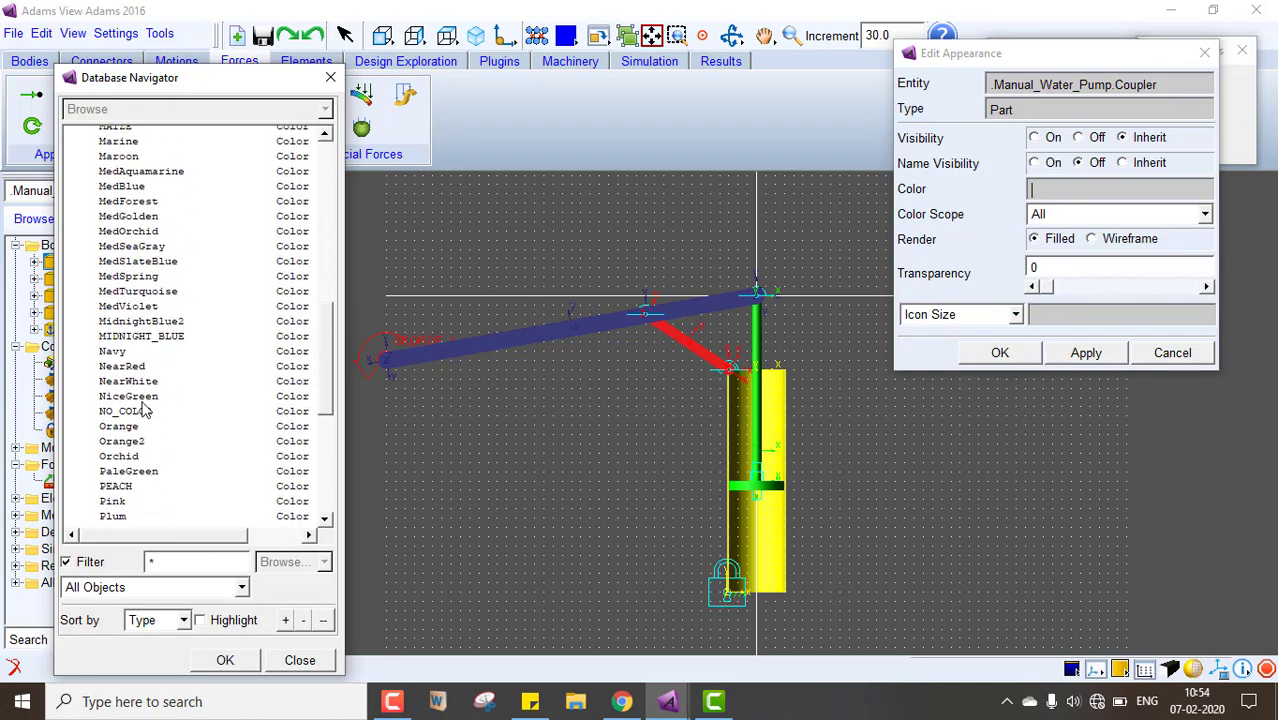
pyautogui.doubleClick(140, 397)
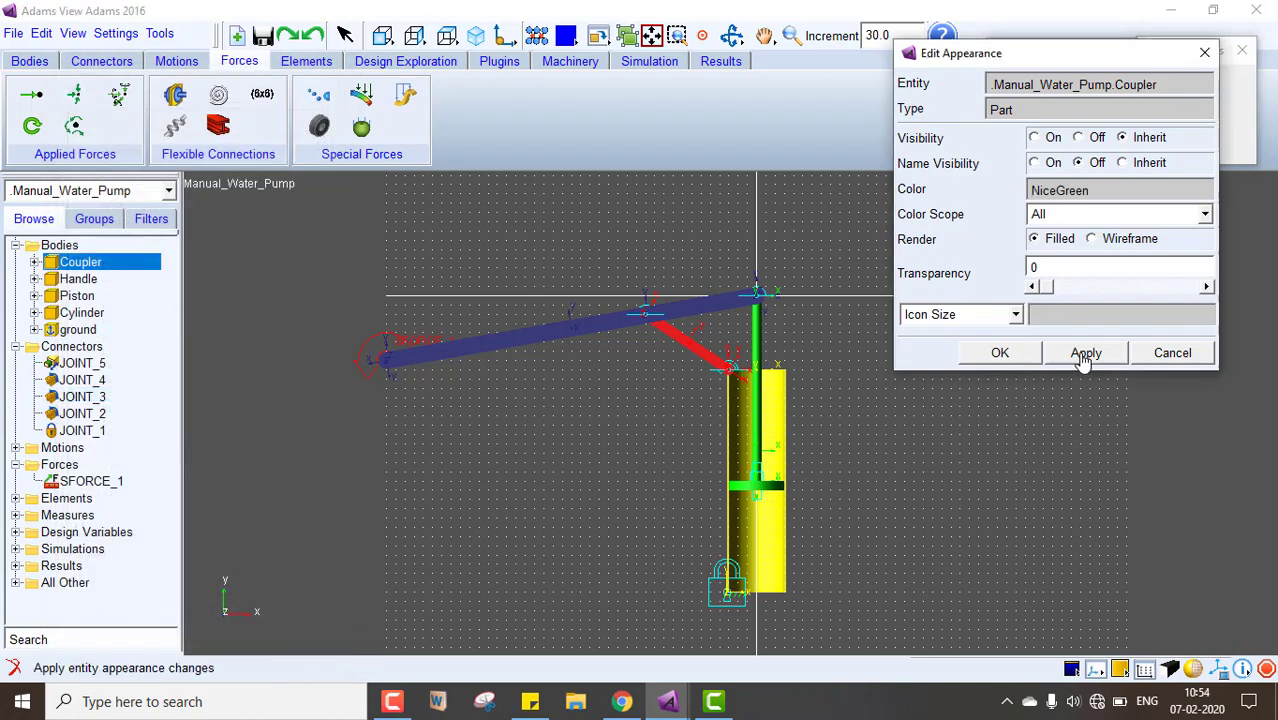
pyautogui.click(1085, 353)
pyautogui.click(1000, 352)
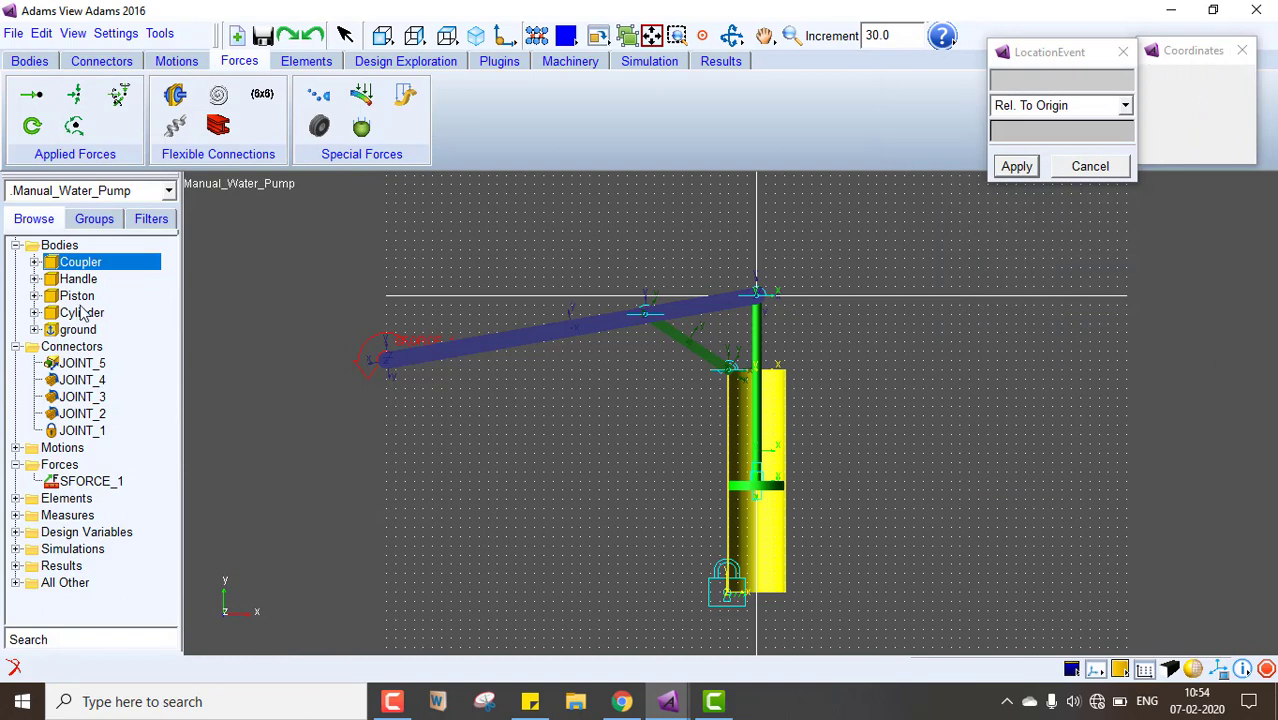
# Change the Piston's colour to RED
pyautogui.click(78, 296)
pyautogui.rightClick(88, 296)
pyautogui.click(125, 334)
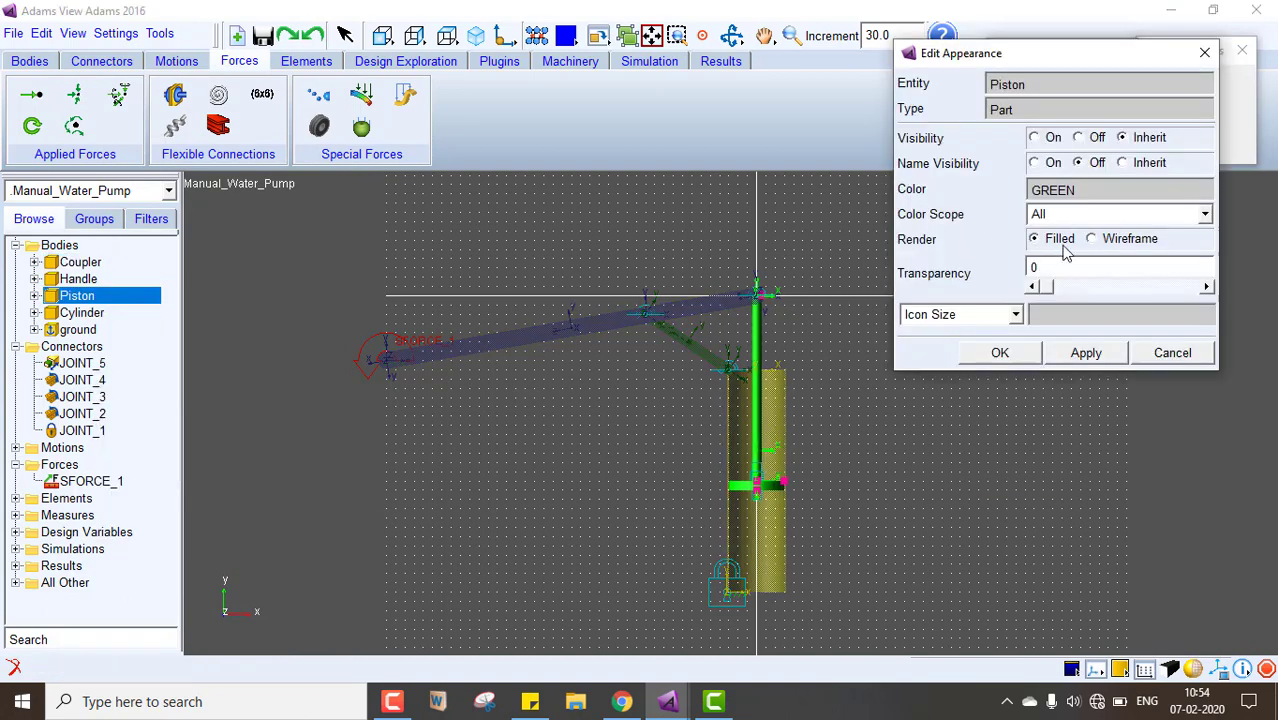
pyautogui.moveTo(1076, 190); pyautogui.dragTo(995, 196)
pyautogui.press('BackSpace')
pyautogui.doubleClick(1000, 192)
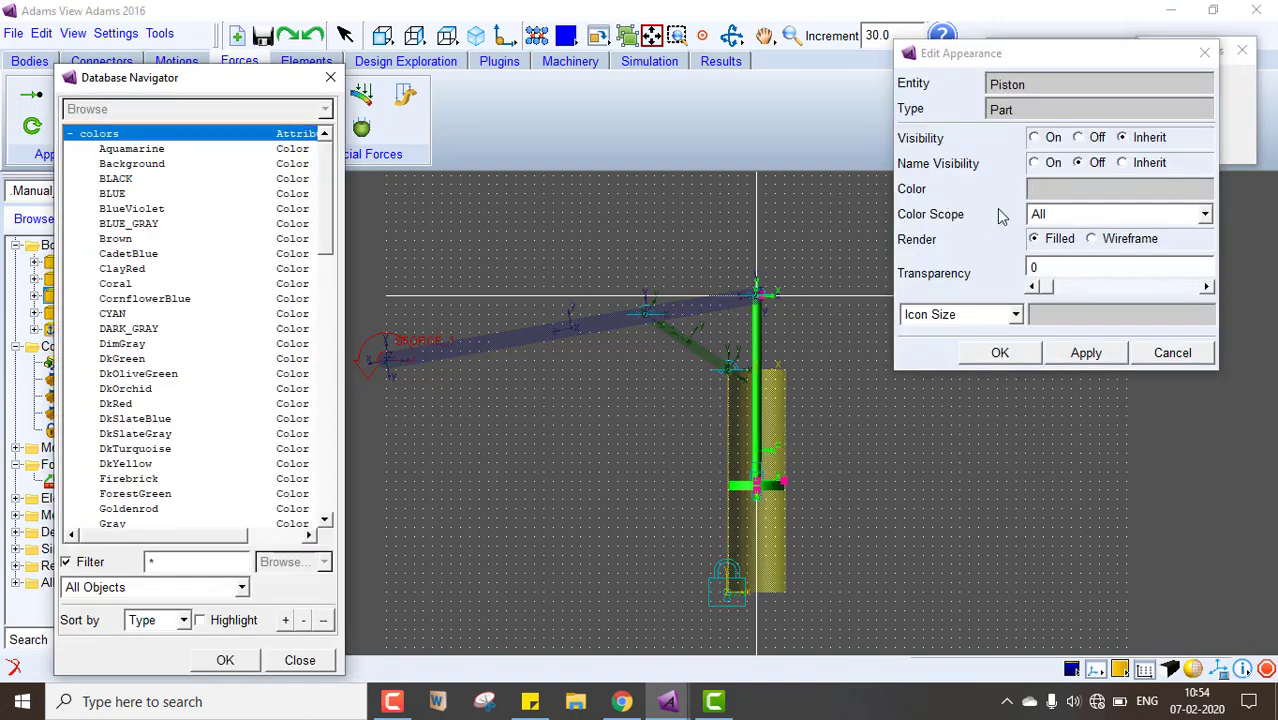
pyautogui.scroll(-6, 170, 490)
pyautogui.scroll(-5, 170, 490)
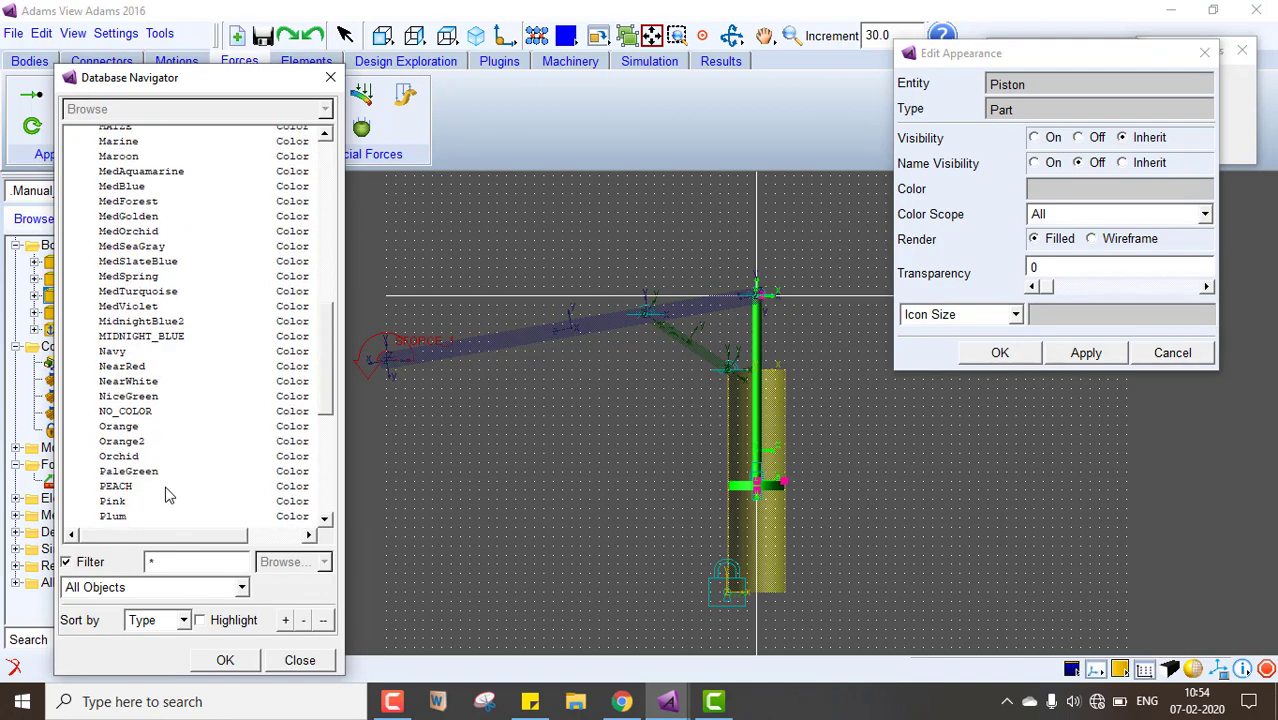
pyautogui.scroll(-3, 163, 497)
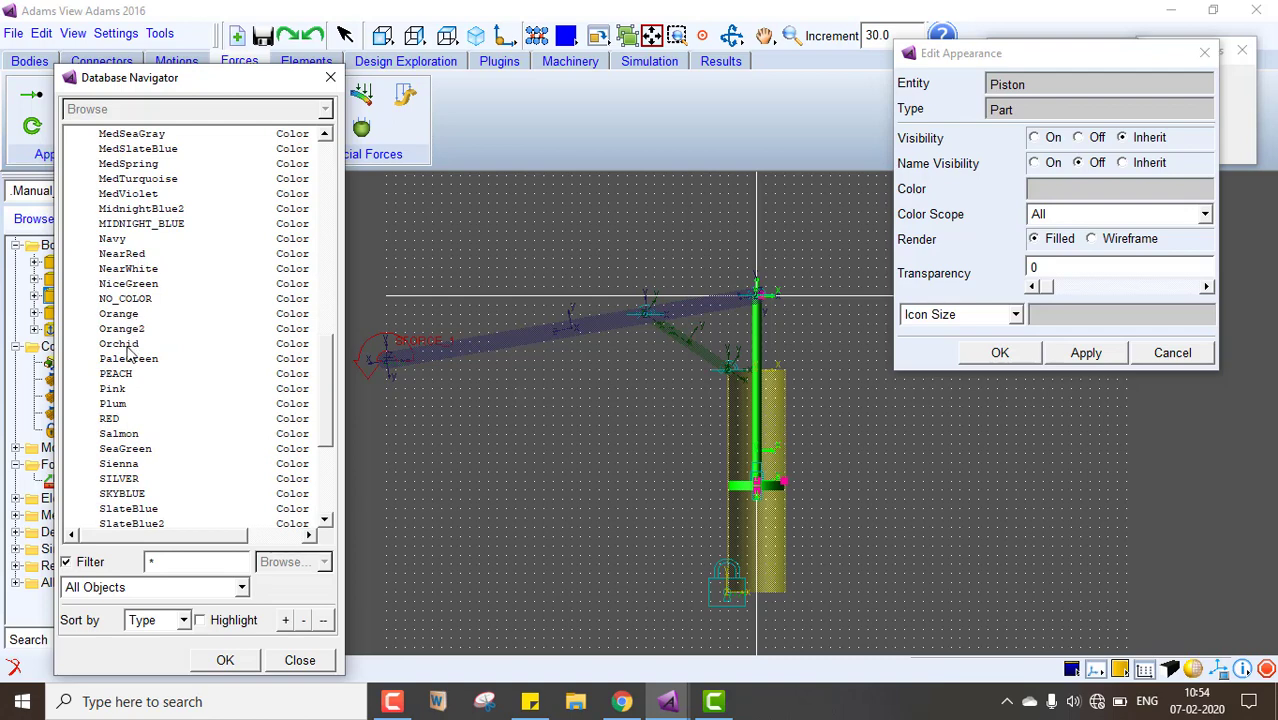
pyautogui.doubleClick(110, 419)
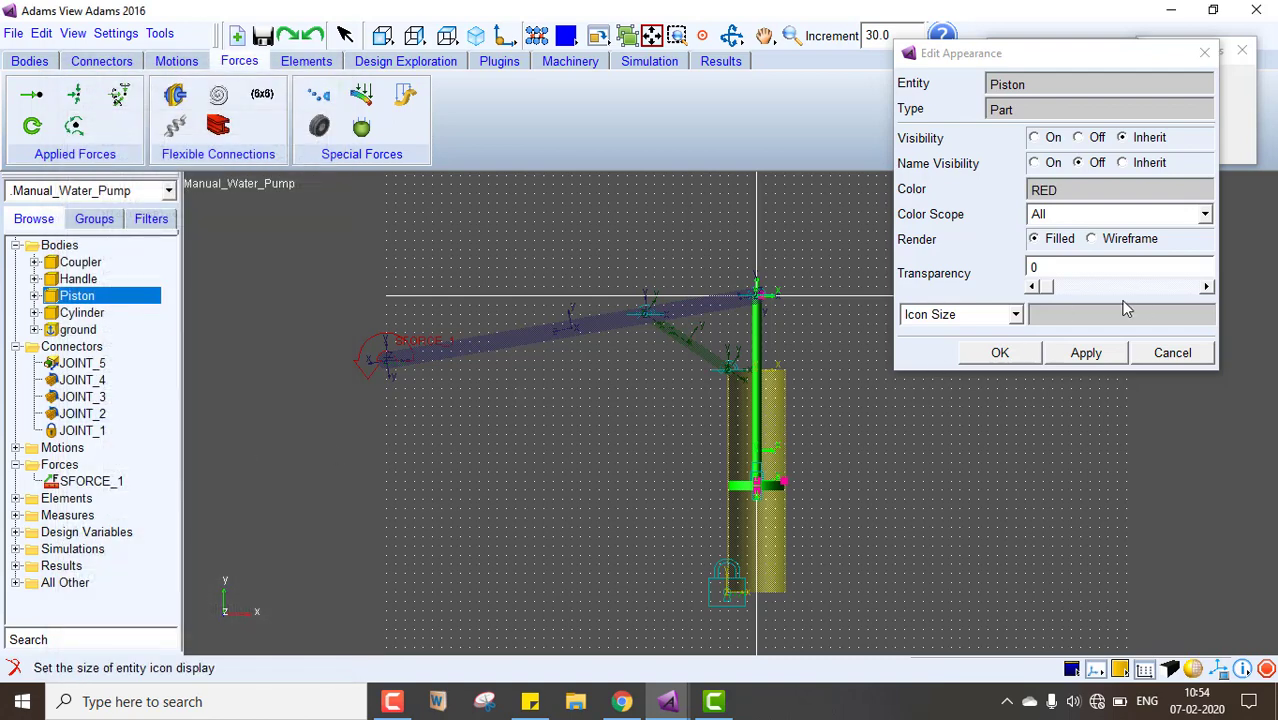
pyautogui.click(1084, 353)
pyautogui.click(1001, 354)
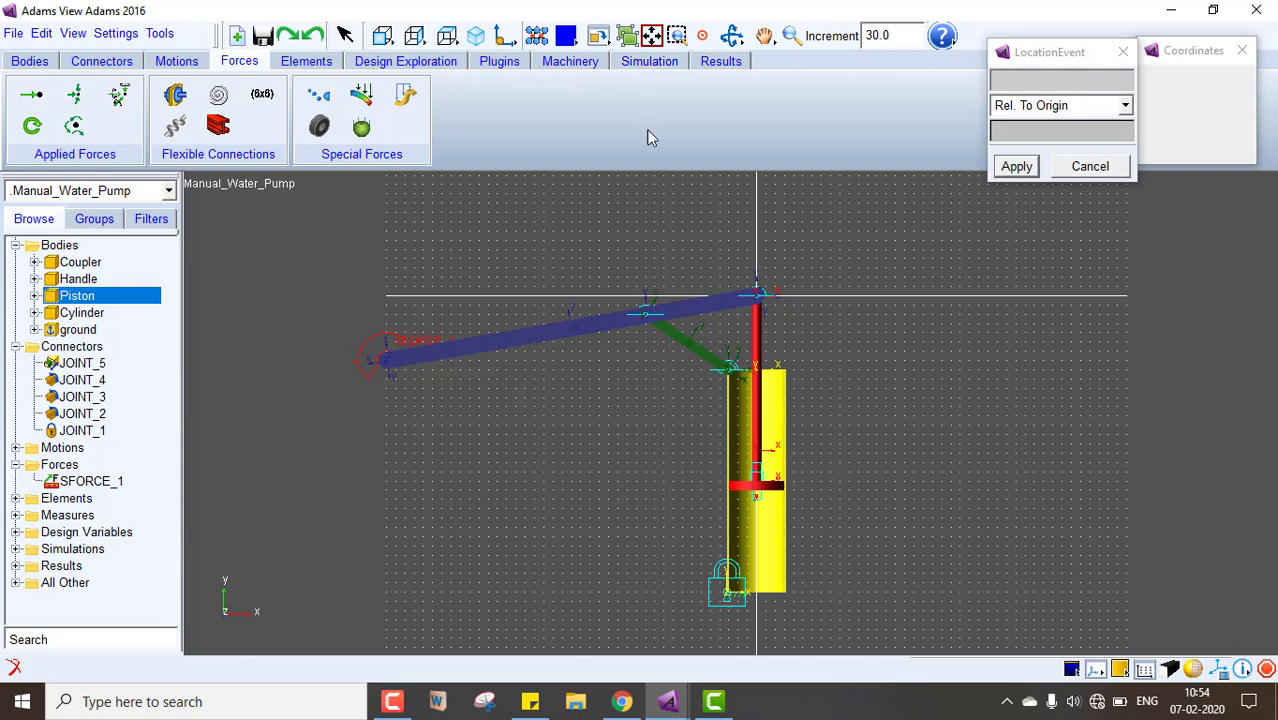
# Hide the working grid, verify the pump model from the simulation controls, and close the verification report
pyautogui.press('g')
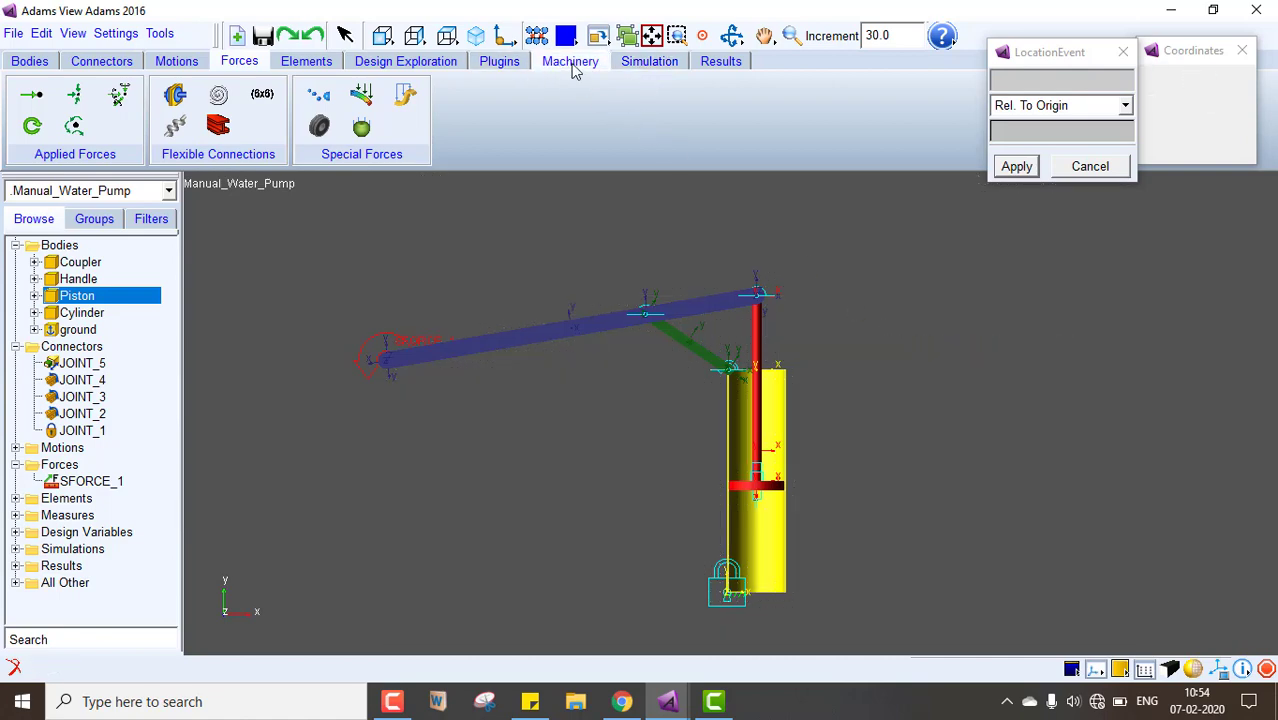
pyautogui.click(668, 68)
pyautogui.click(214, 96)
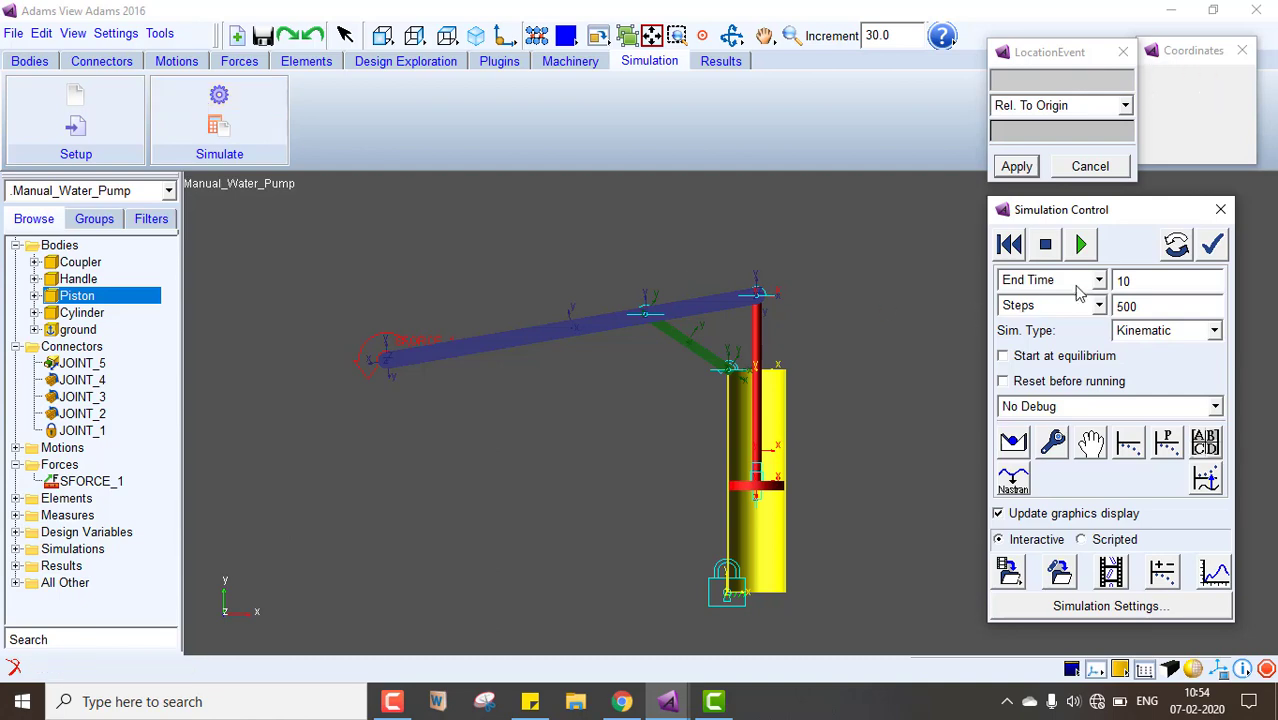
pyautogui.click(1212, 246)
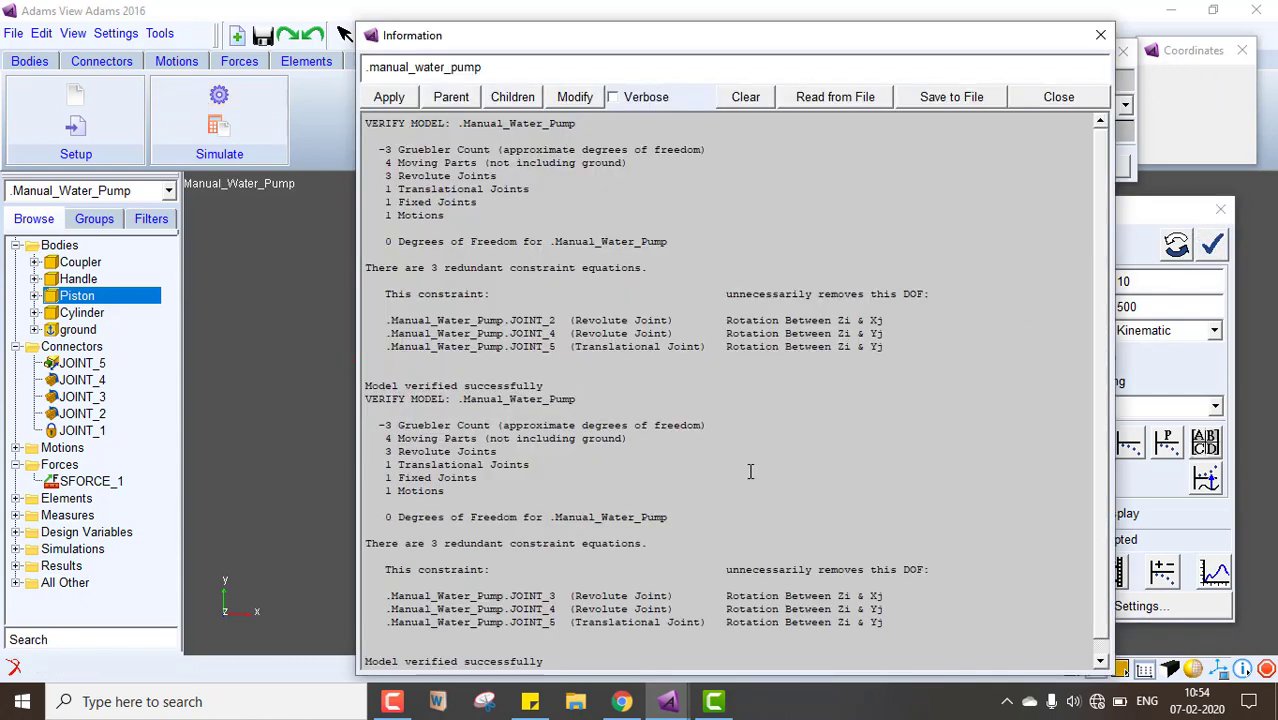
pyautogui.click(1100, 35)
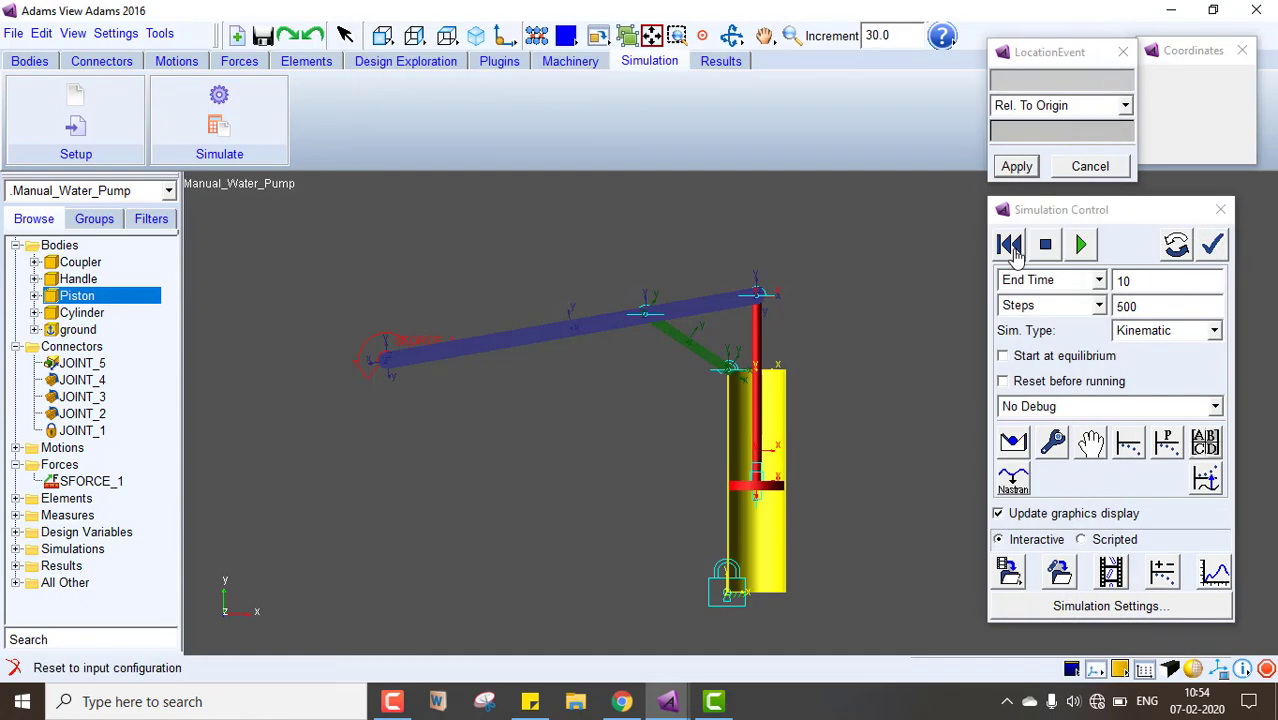
# Run the kinematic simulation, reset the model to its input configuration, and close the simulation controls
pyautogui.click(1084, 246)
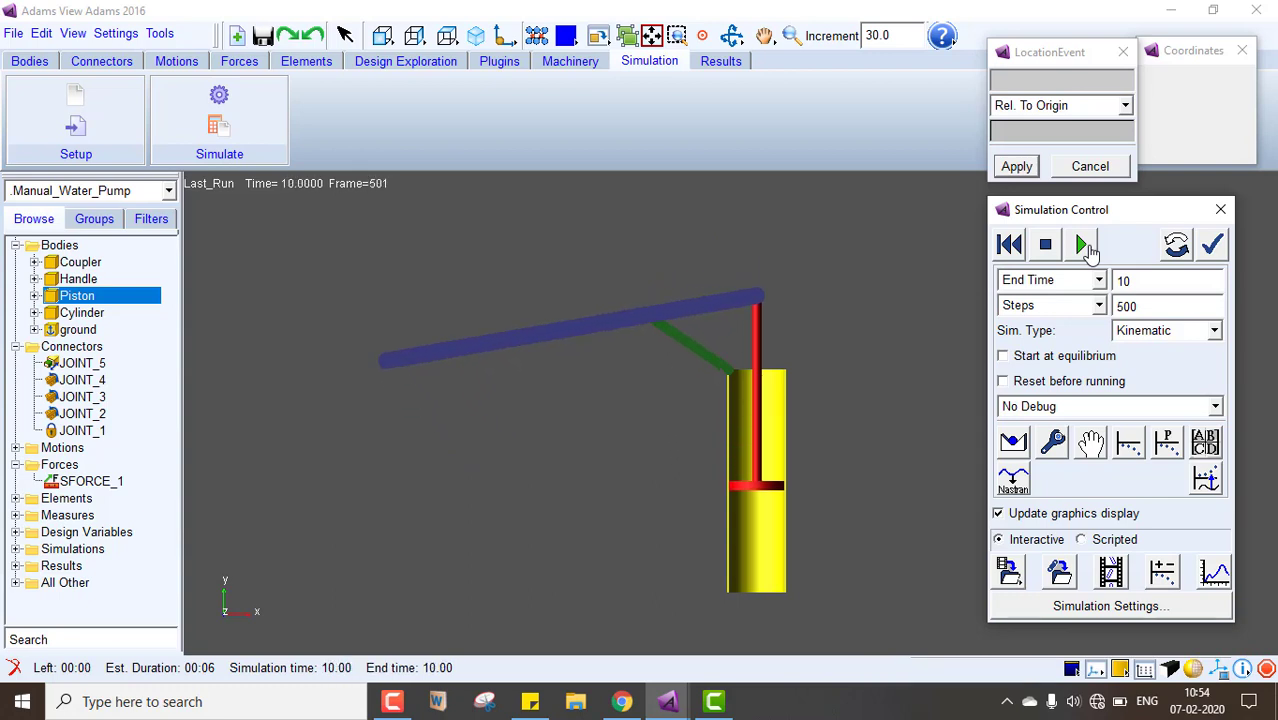
pyautogui.click(1009, 245)
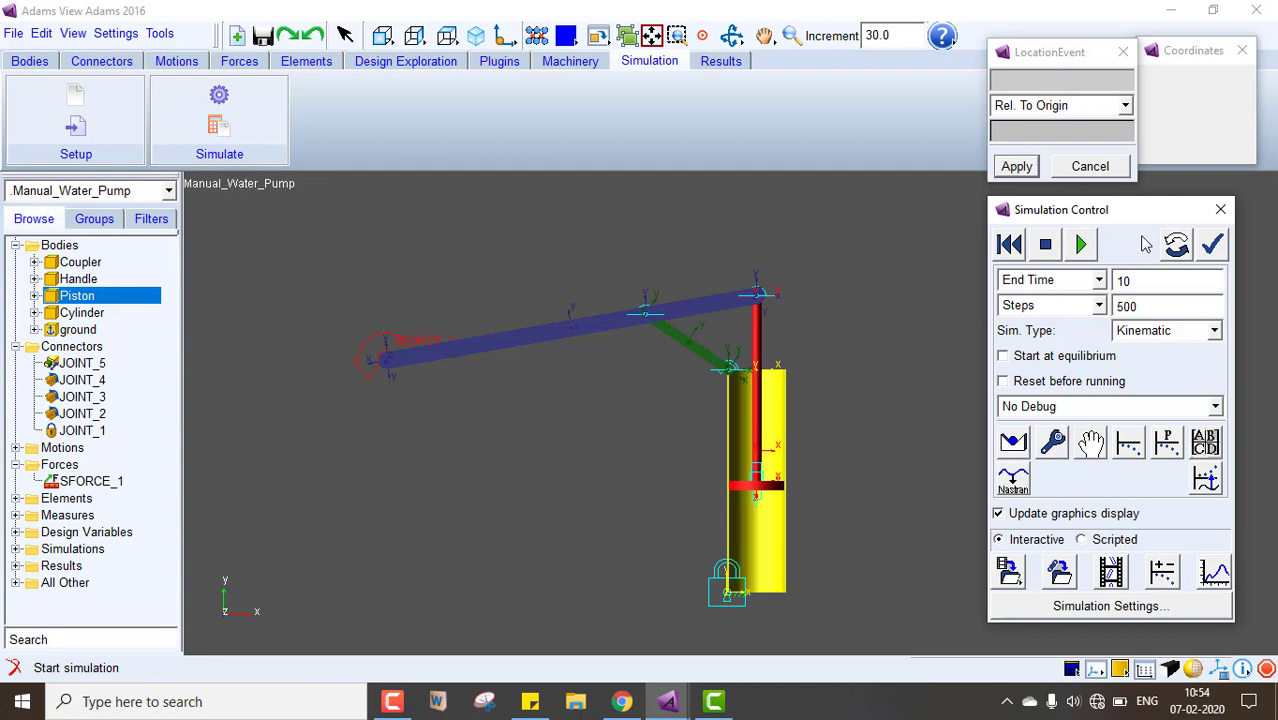
pyautogui.click(1221, 211)
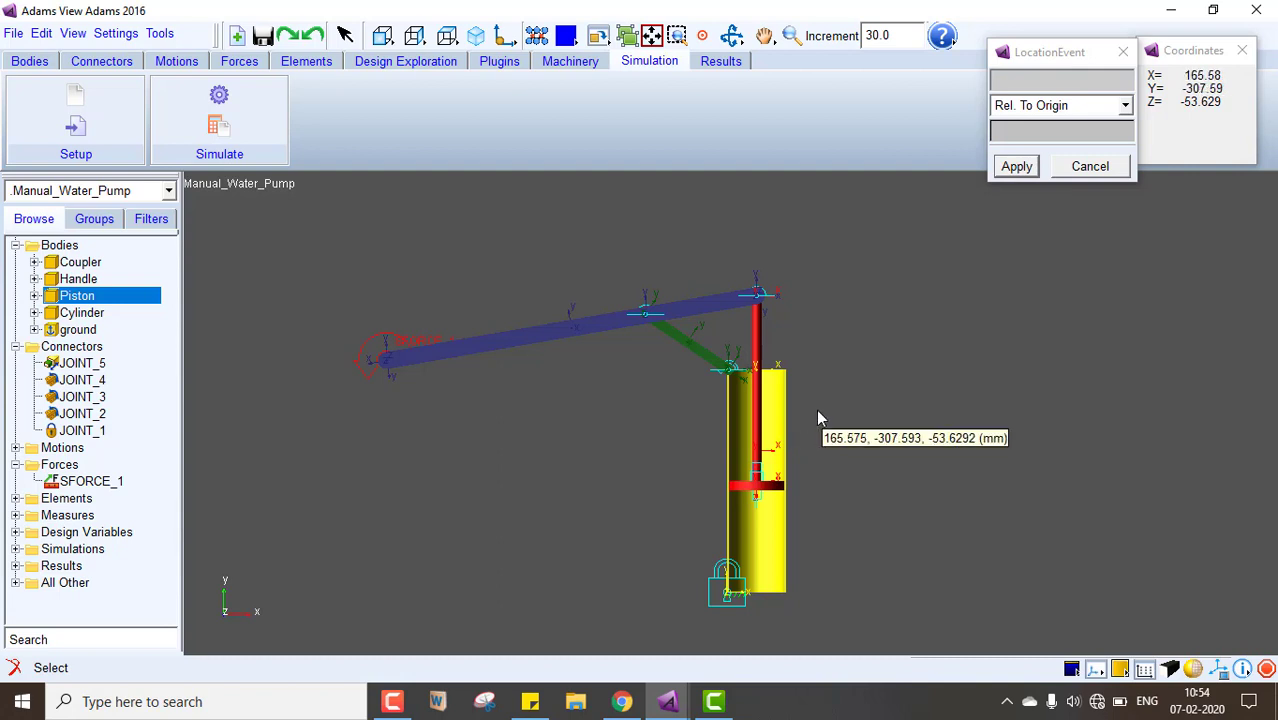
# Show the working grid and add a horizontal outlet cylinder about 150 mm long to the Cylinder part, starting at 75, -325, 0 on its right wall
pyautogui.click(101, 61)
pyautogui.click(29, 61)
pyautogui.click(51, 94)
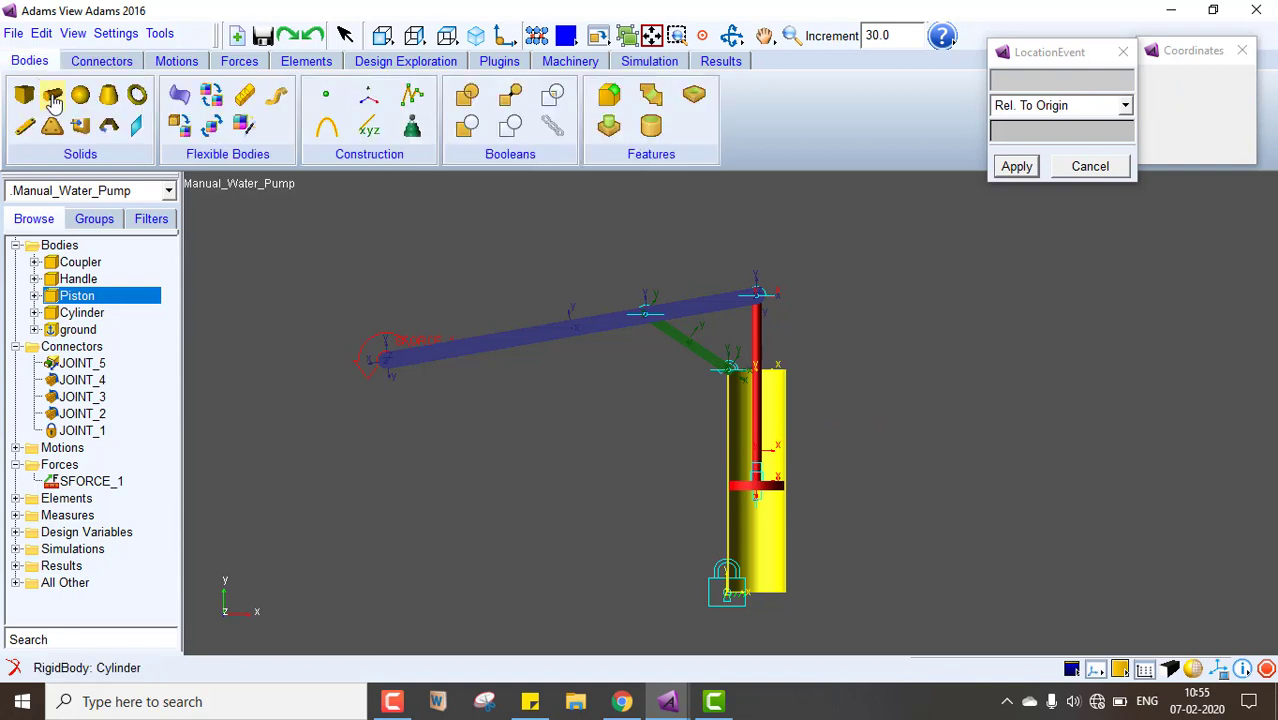
pyautogui.click(122, 238)
pyautogui.click(45, 271)
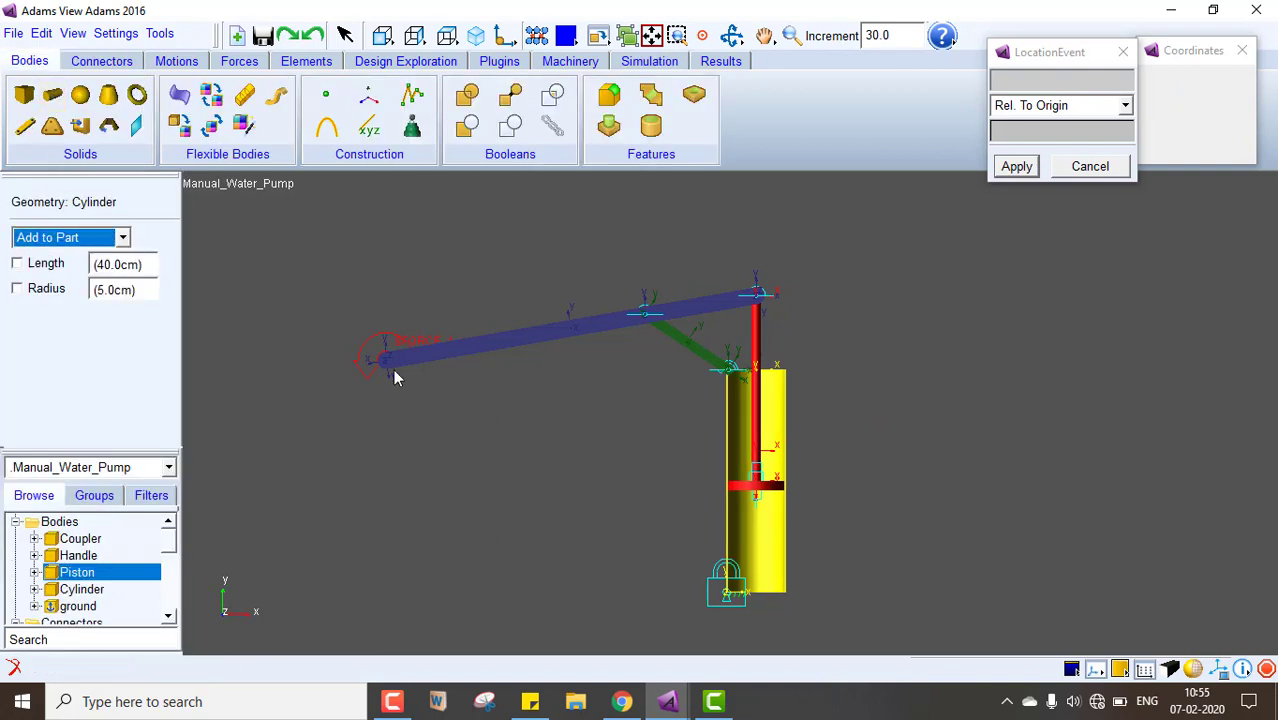
pyautogui.click(779, 420)
pyautogui.click(950, 116)
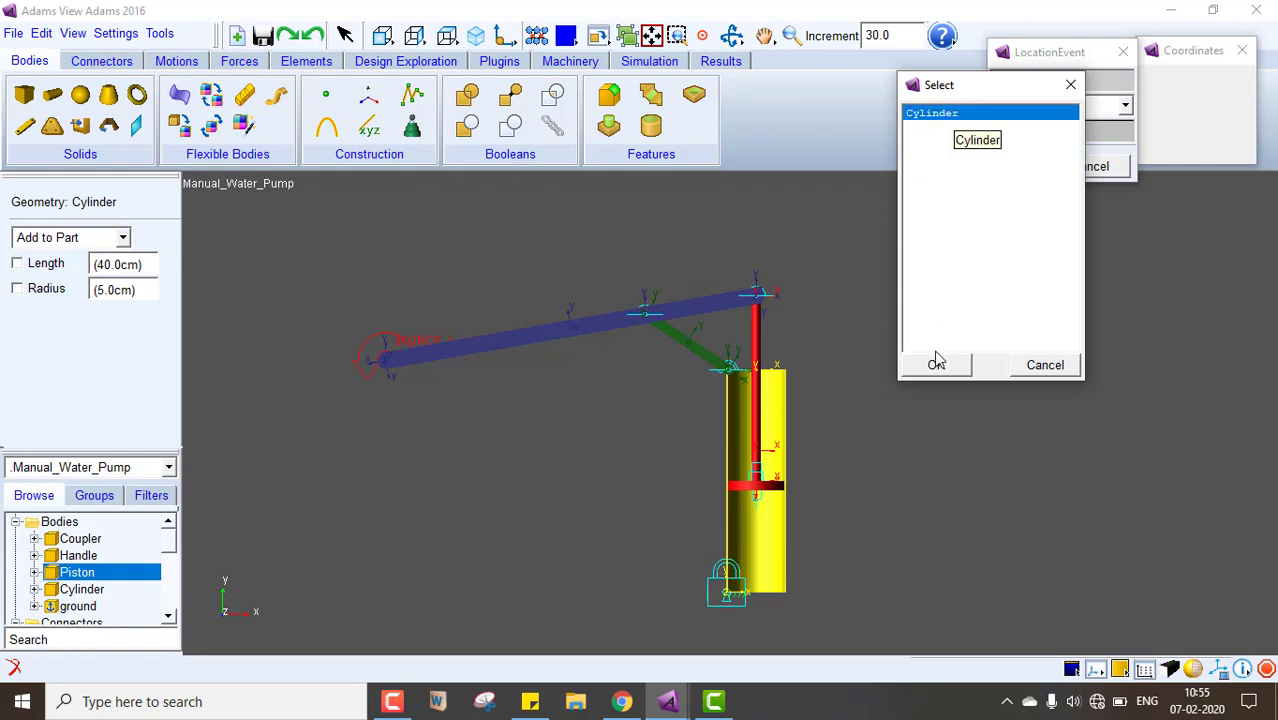
pyautogui.click(936, 362)
pyautogui.press('g')
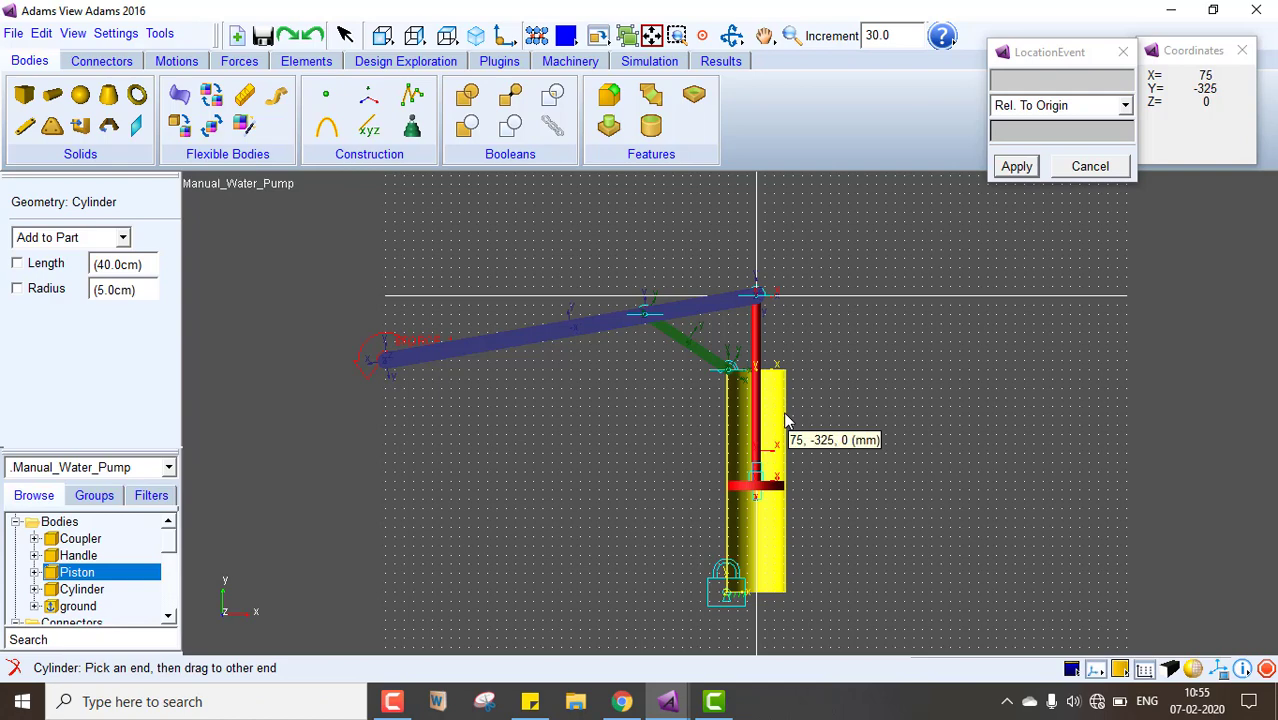
pyautogui.moveTo(785, 420); pyautogui.dragTo(839, 424)
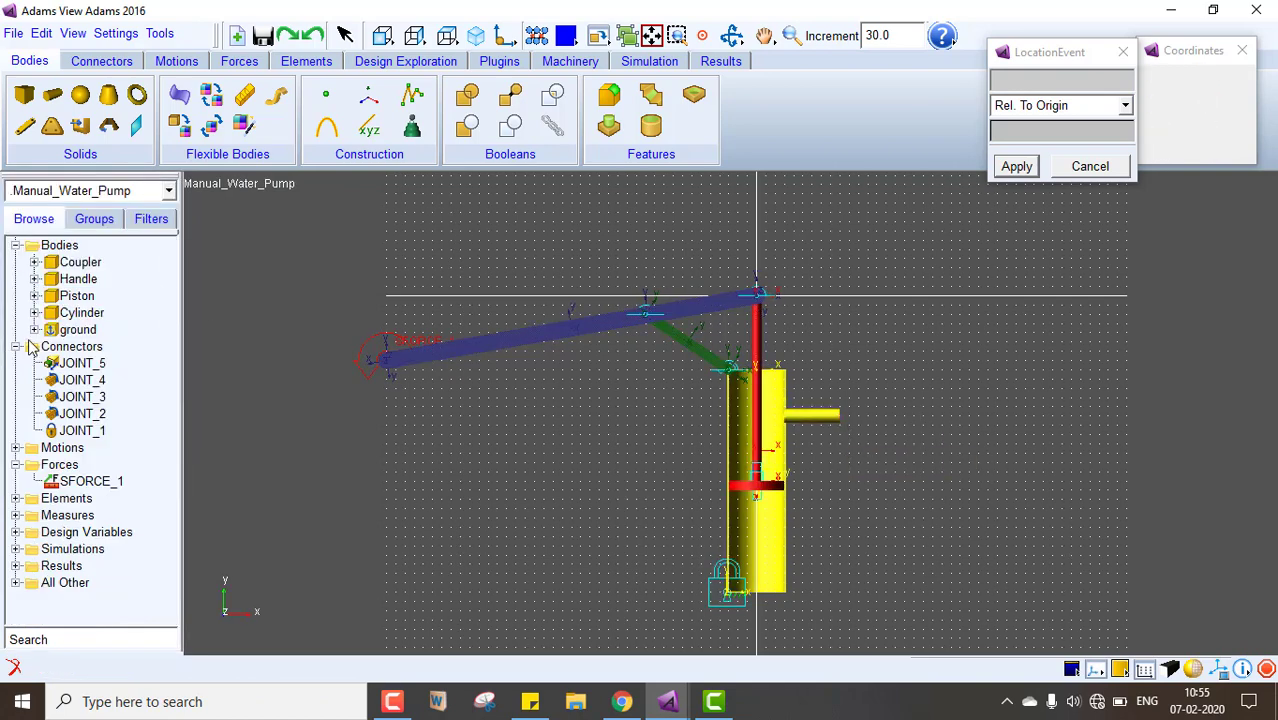
# Set the outlet cylinder's angle extent to -180 and its radius to 20mm
pyautogui.click(35, 313)
pyautogui.doubleClick(108, 329)
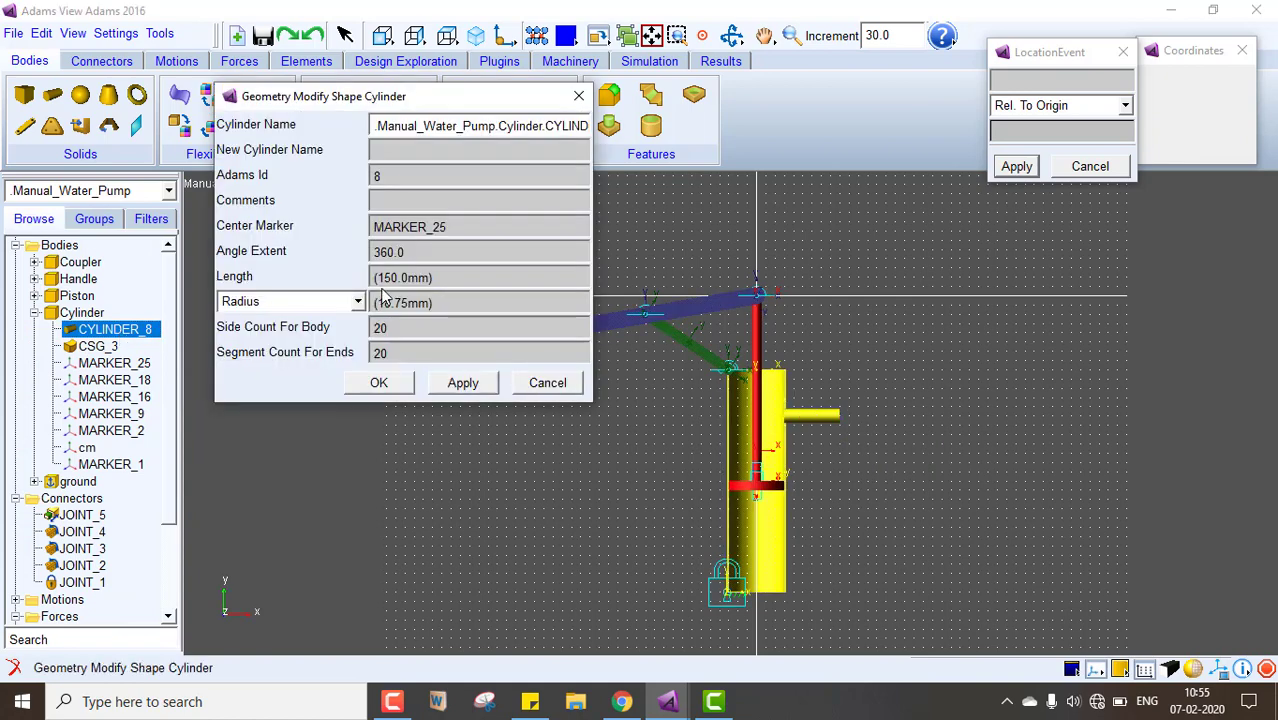
pyautogui.moveTo(412, 252); pyautogui.dragTo(327, 250)
pyautogui.write('-180')
pyautogui.moveTo(407, 302); pyautogui.dragTo(383, 302)
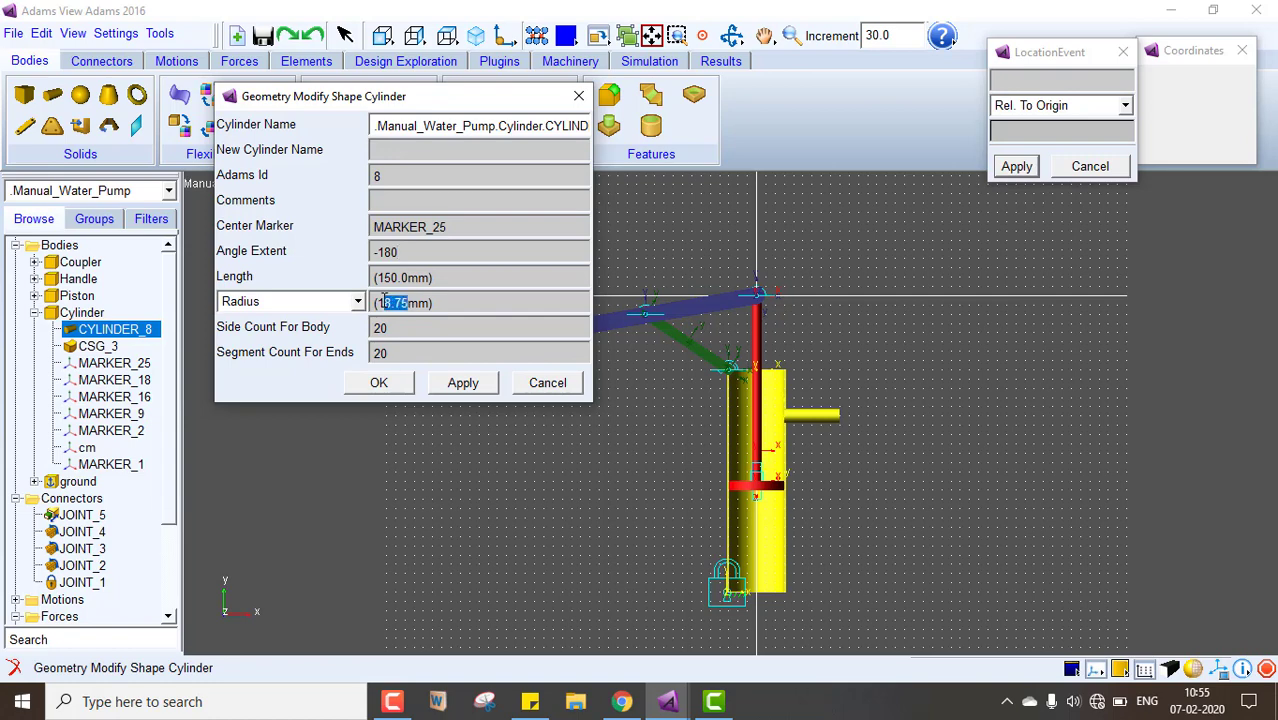
pyautogui.write('20mm')
pyautogui.click(379, 382)
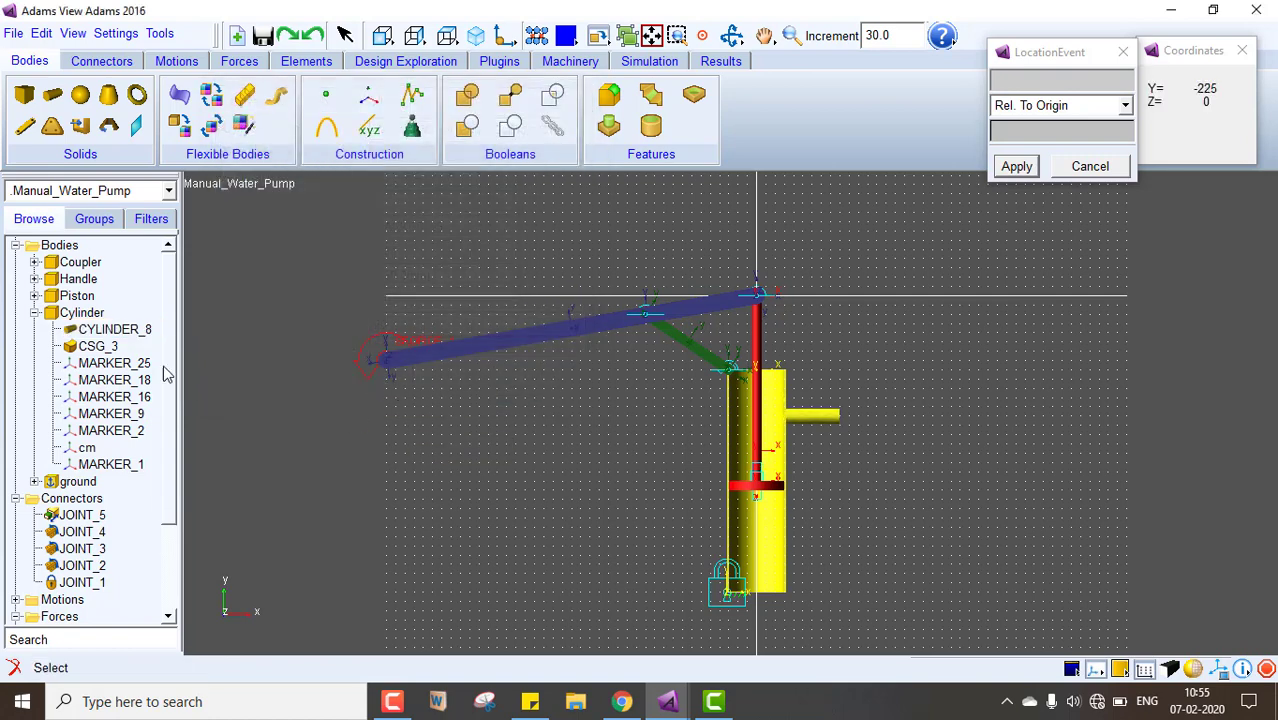
# Add a second horizontal cylinder about 150 mm long to the Cylinder part, overlapping the outlet cylinder on its right wall
pyautogui.click(52, 96)
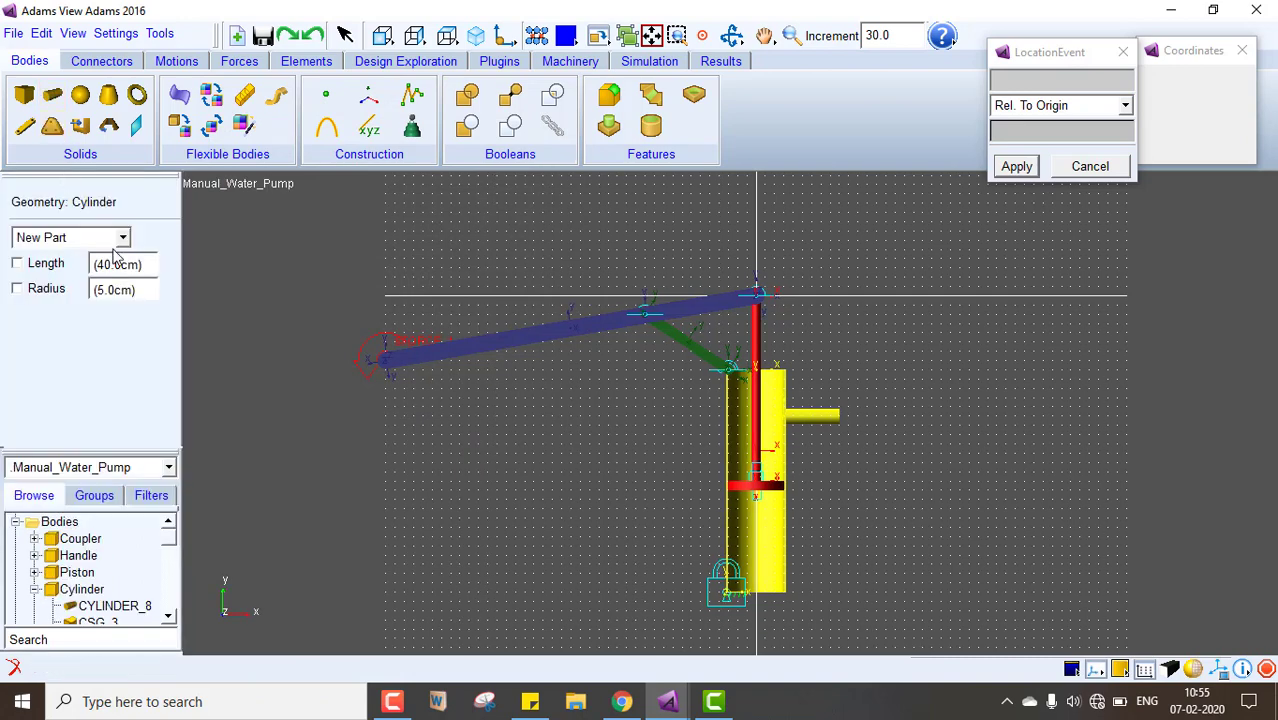
pyautogui.click(118, 238)
pyautogui.click(50, 274)
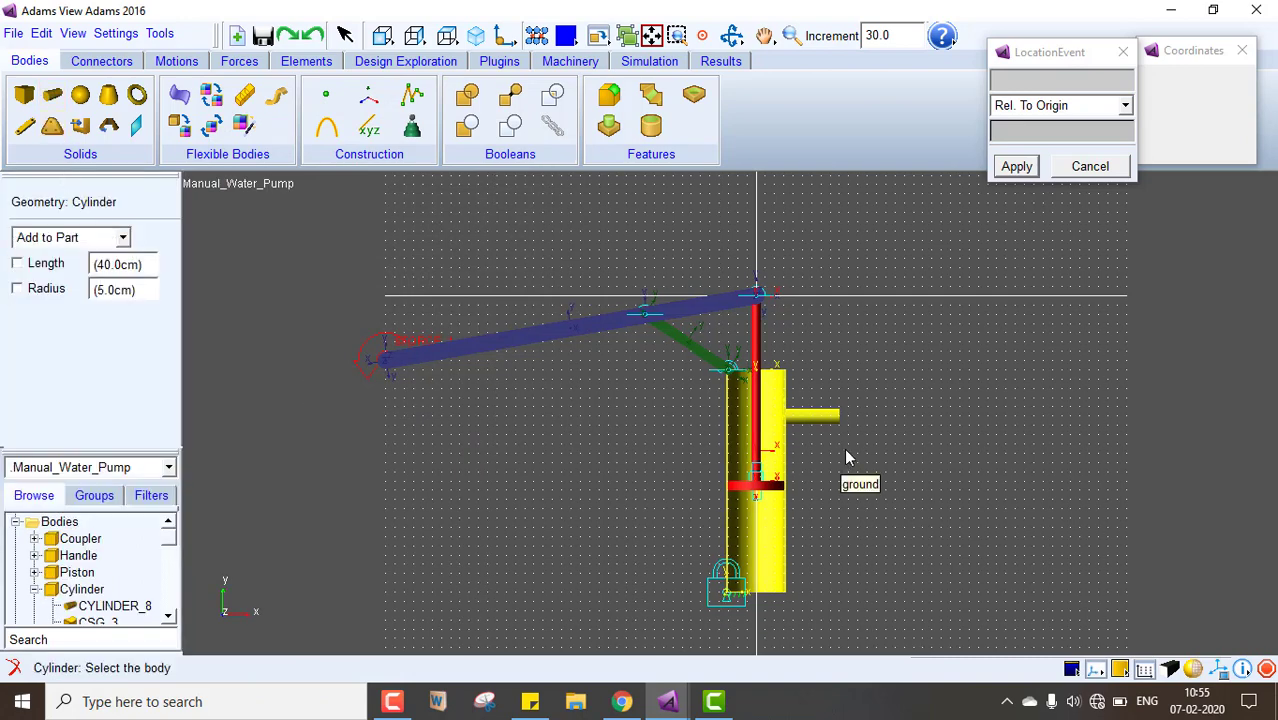
pyautogui.rightClick(784, 422)
pyautogui.click(927, 116)
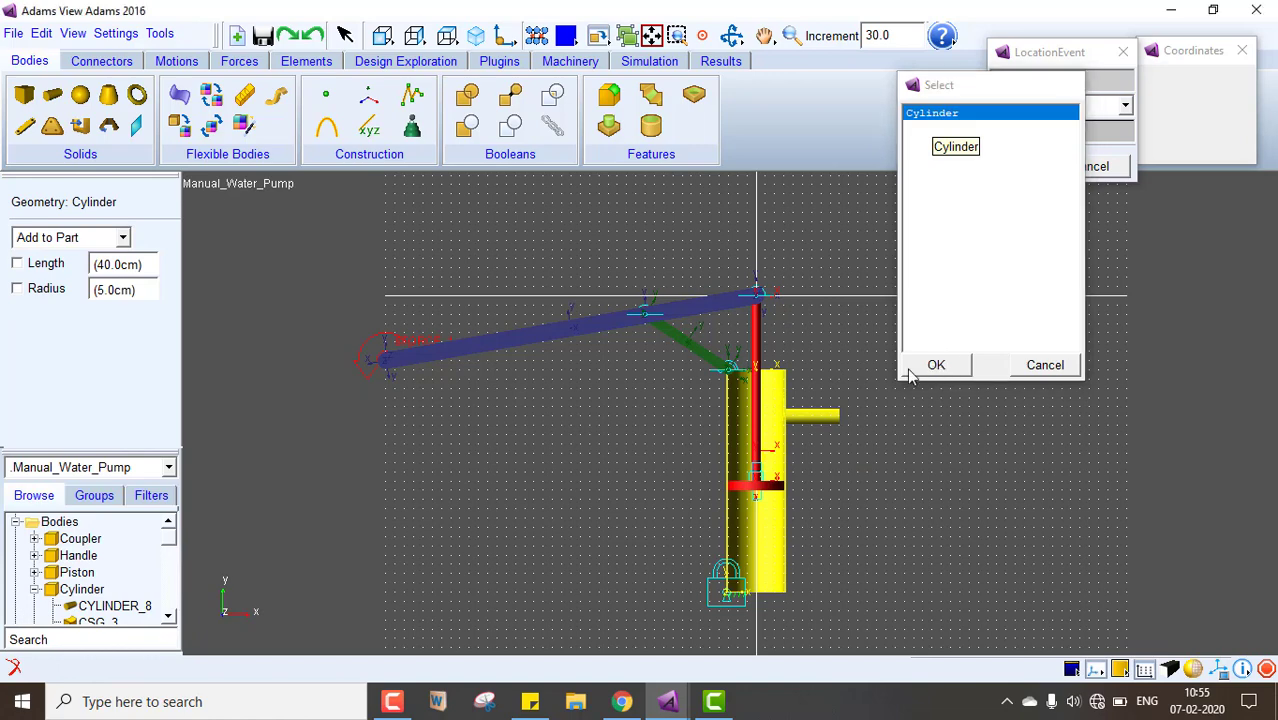
pyautogui.click(912, 368)
pyautogui.moveTo(785, 421); pyautogui.dragTo(838, 419)
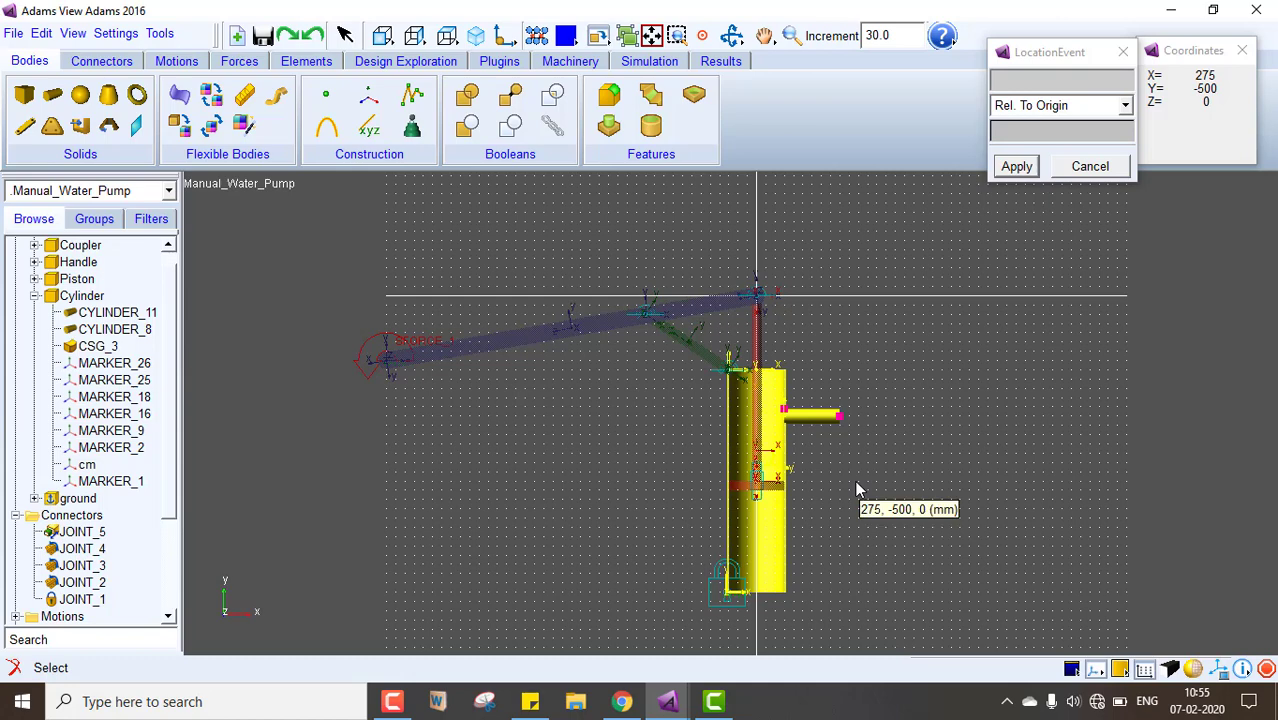
# Change the radius of the second outlet cylinder in the Cylinder part
pyautogui.click(101, 303)
pyautogui.doubleClick(120, 313)
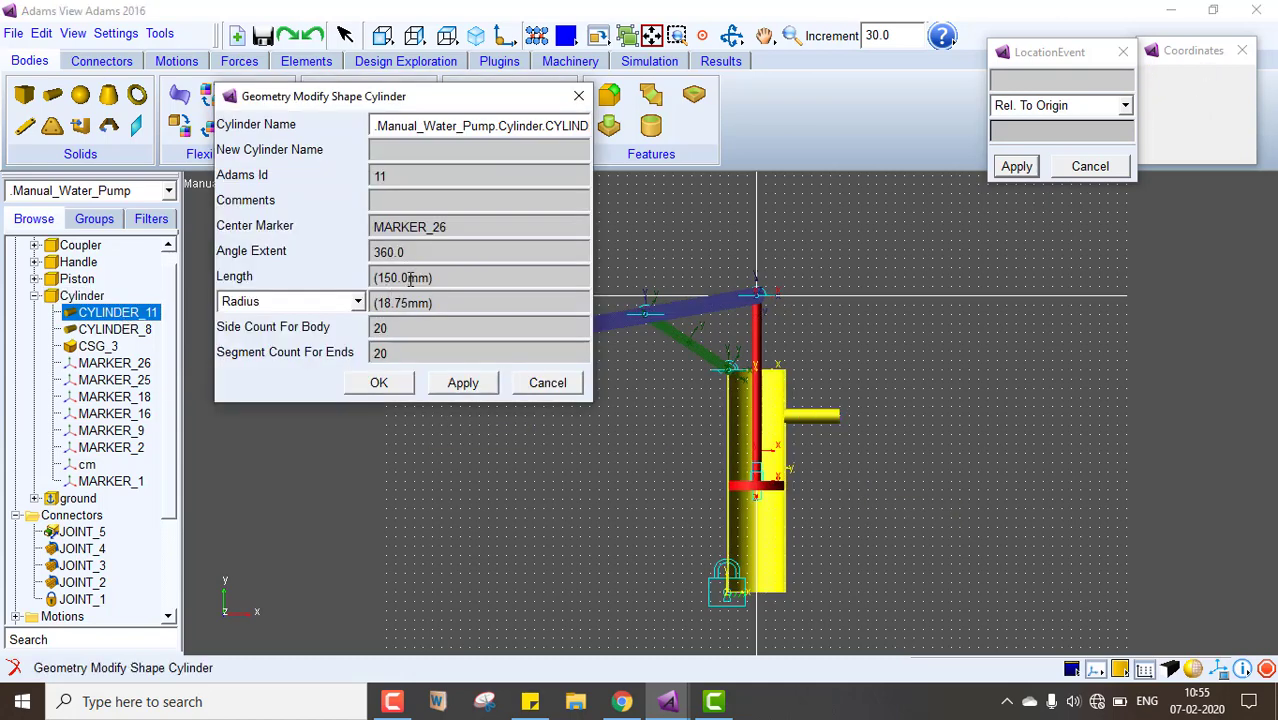
pyautogui.moveTo(409, 307); pyautogui.dragTo(381, 305)
pyautogui.write('1')
pyautogui.click(377, 382)
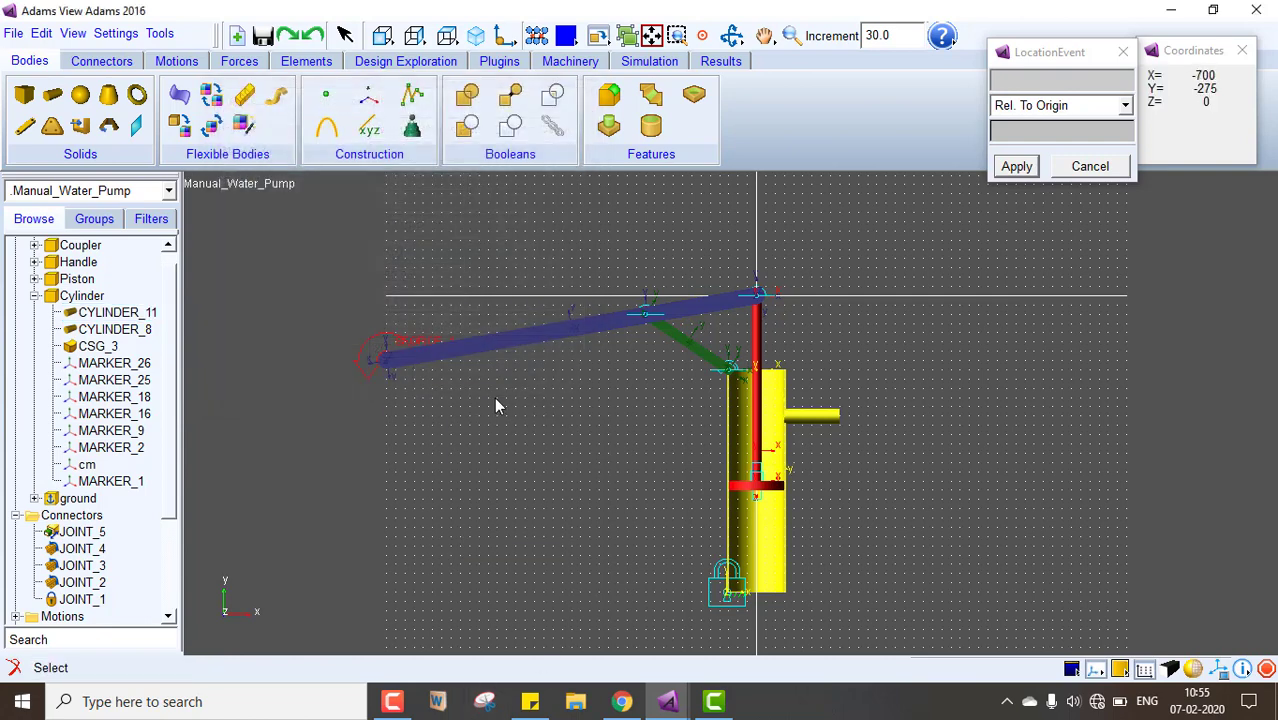
# Cut CYLINDER_11 out of the outlet cylinder CYLINDER_8 with a Boolean cut to hollow the outlet
pyautogui.click(467, 126)
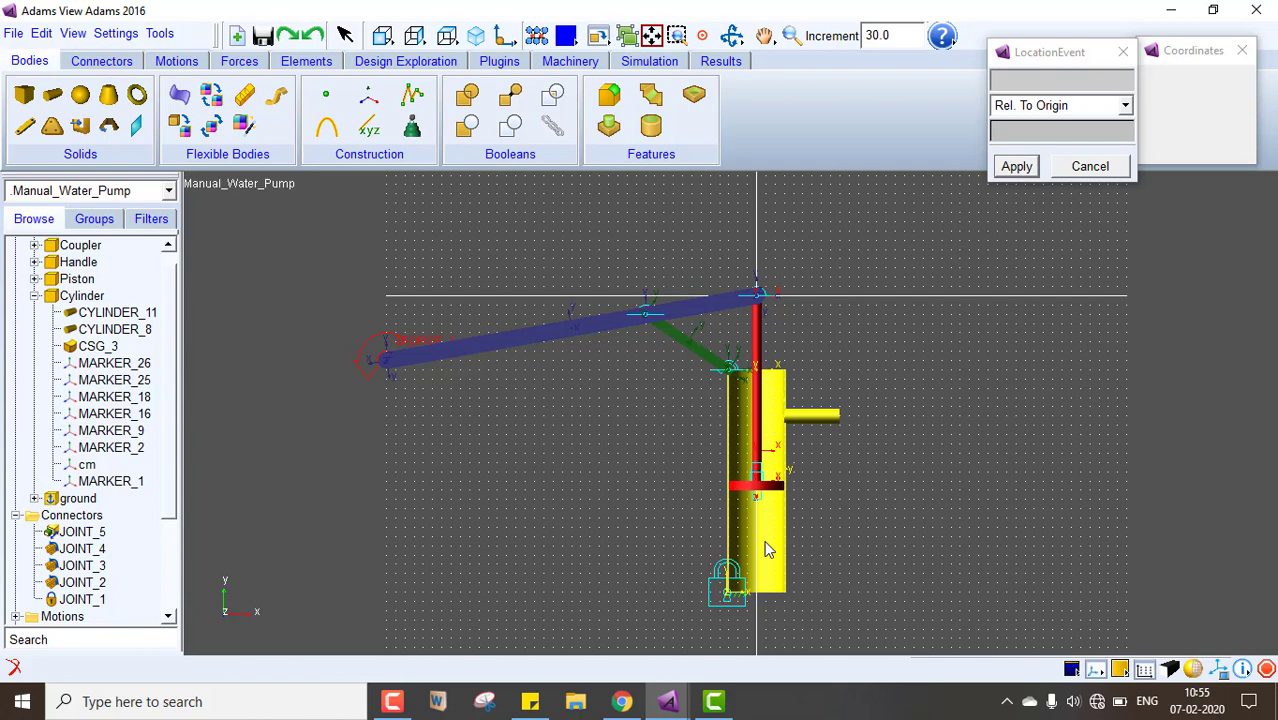
pyautogui.rightClick(784, 424)
pyautogui.click(955, 128)
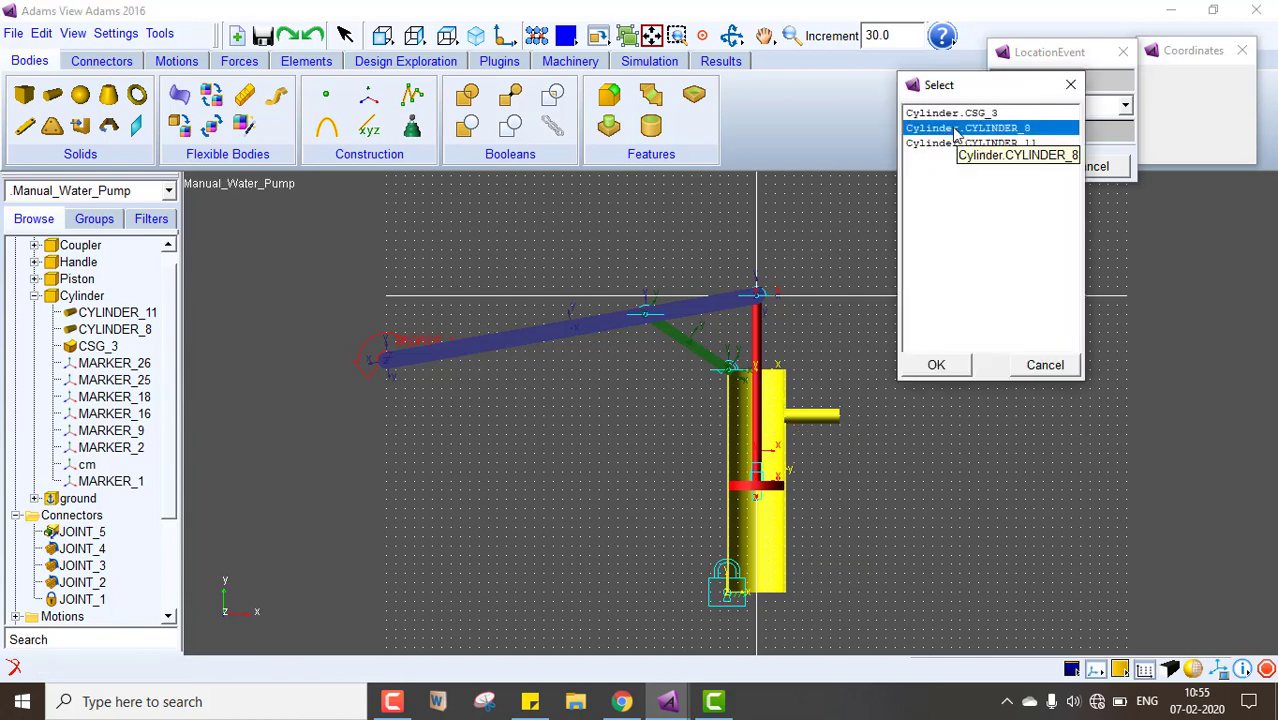
pyautogui.click(938, 367)
pyautogui.rightClick(800, 426)
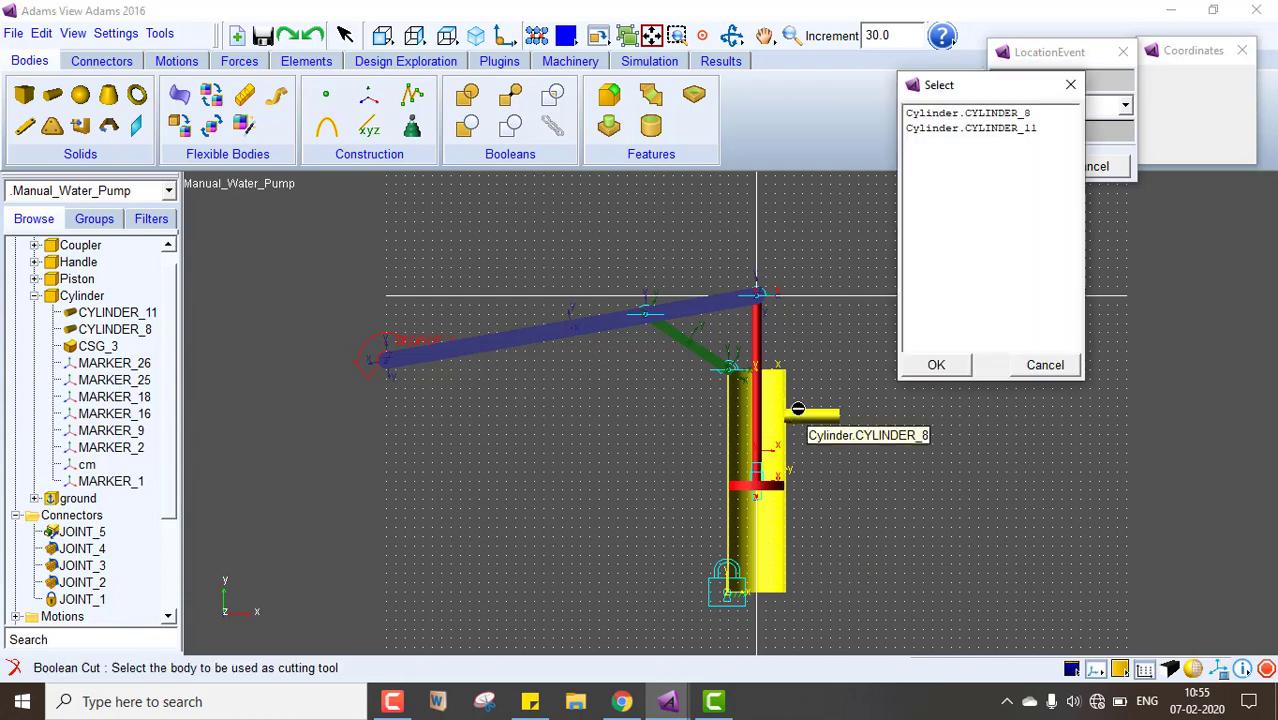
pyautogui.click(978, 130)
pyautogui.click(934, 365)
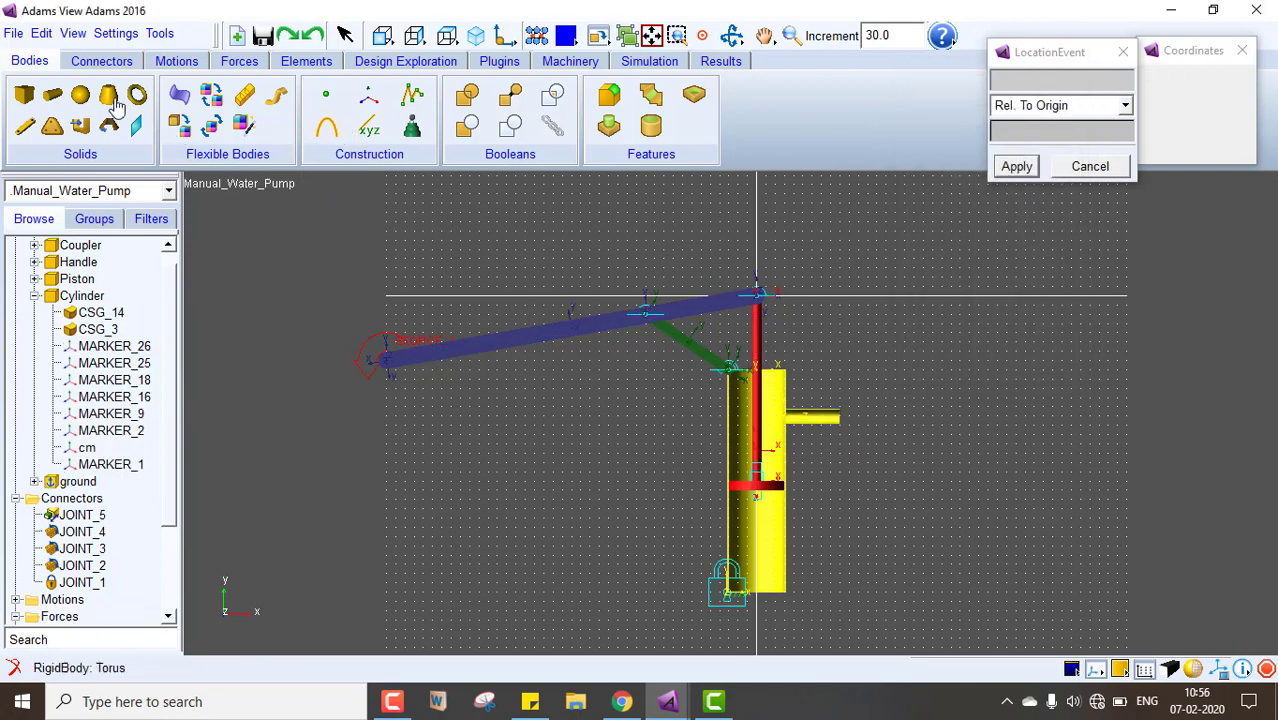
# Start a new-part cylinder at 65, -325, 0, at the inner end of the hollow outlet
pyautogui.press('r')
pyautogui.moveTo(912, 475); pyautogui.dragTo(765, 457)
pyautogui.press('z')
pyautogui.moveTo(847, 451); pyautogui.dragTo(850, 380)
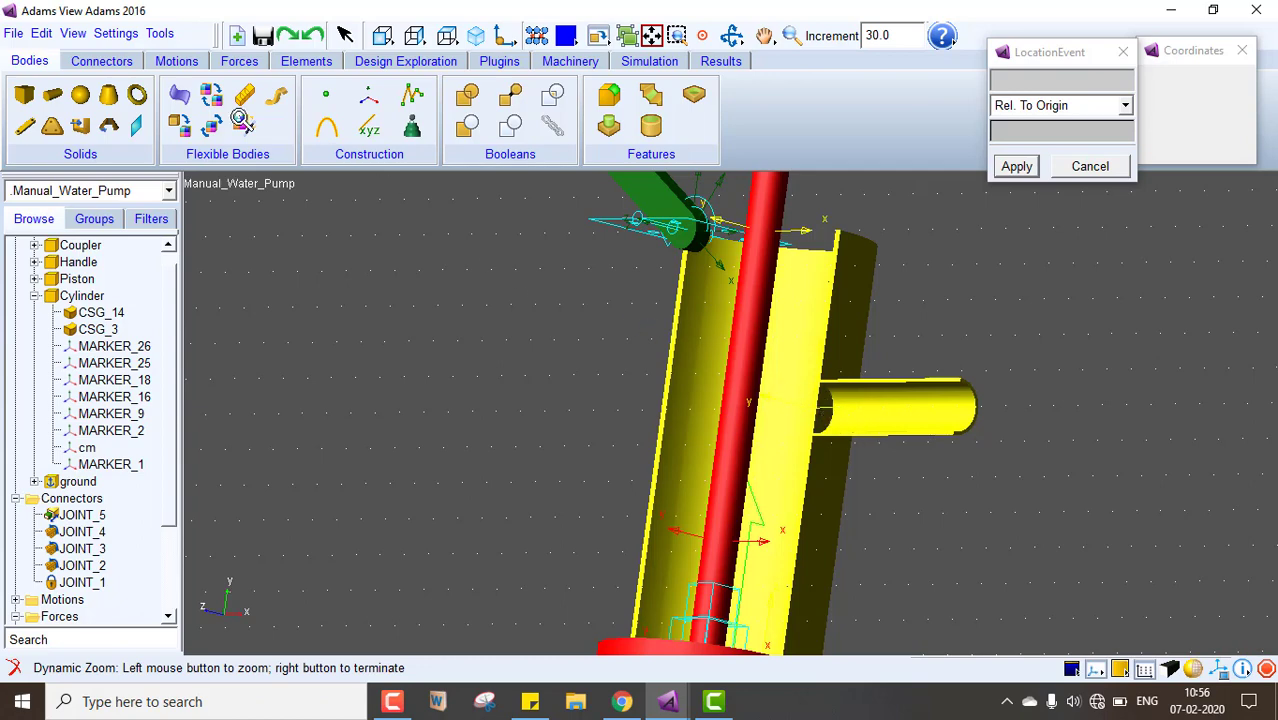
pyautogui.rightClick(243, 120)
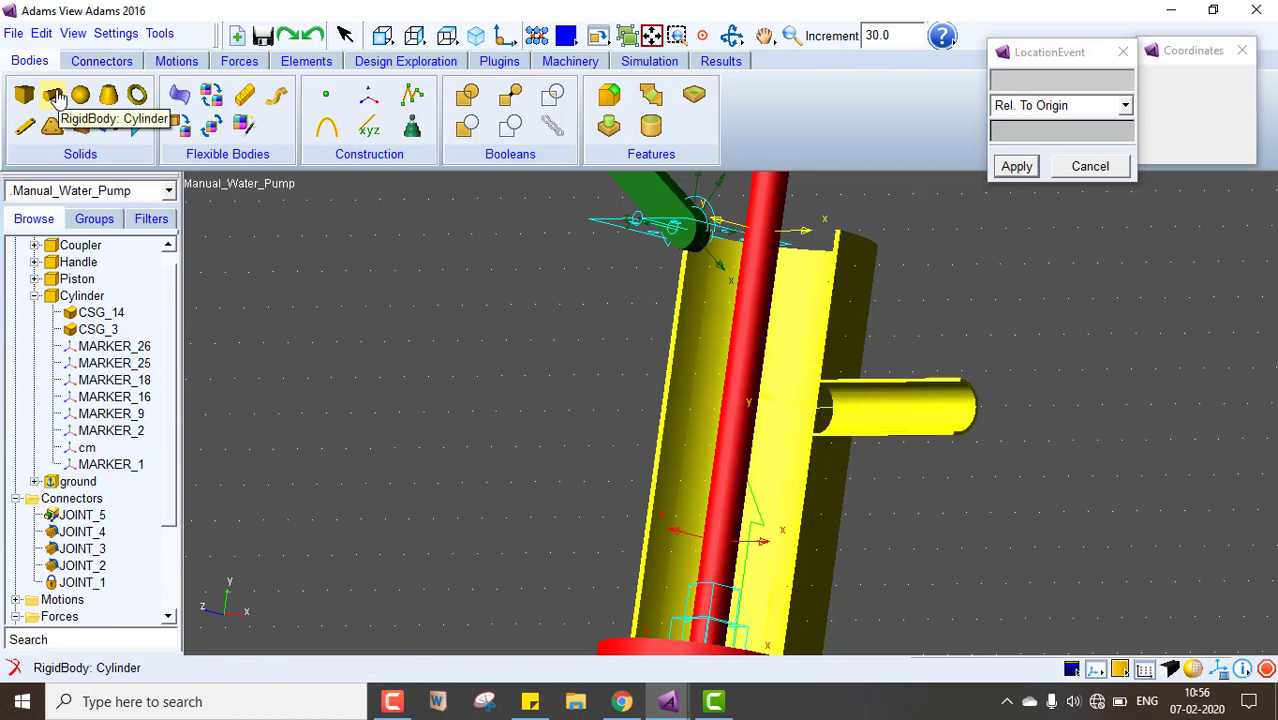
pyautogui.click(55, 97)
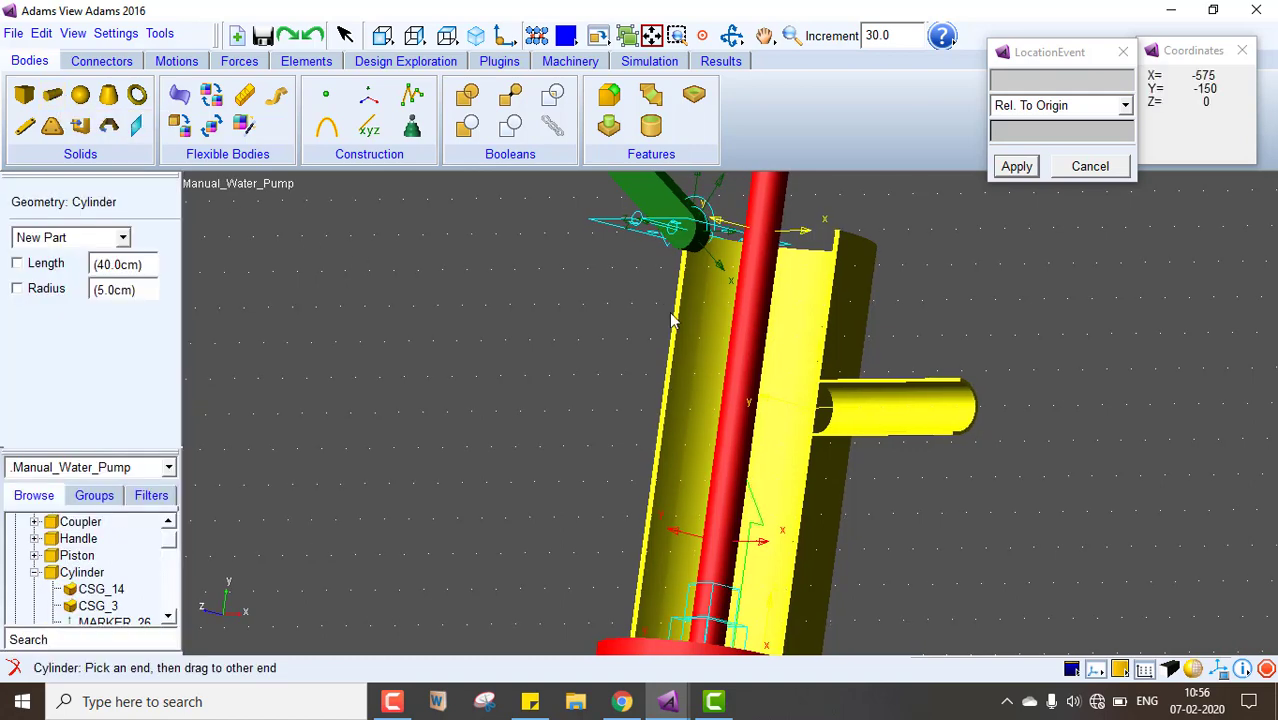
pyautogui.click(898, 313)
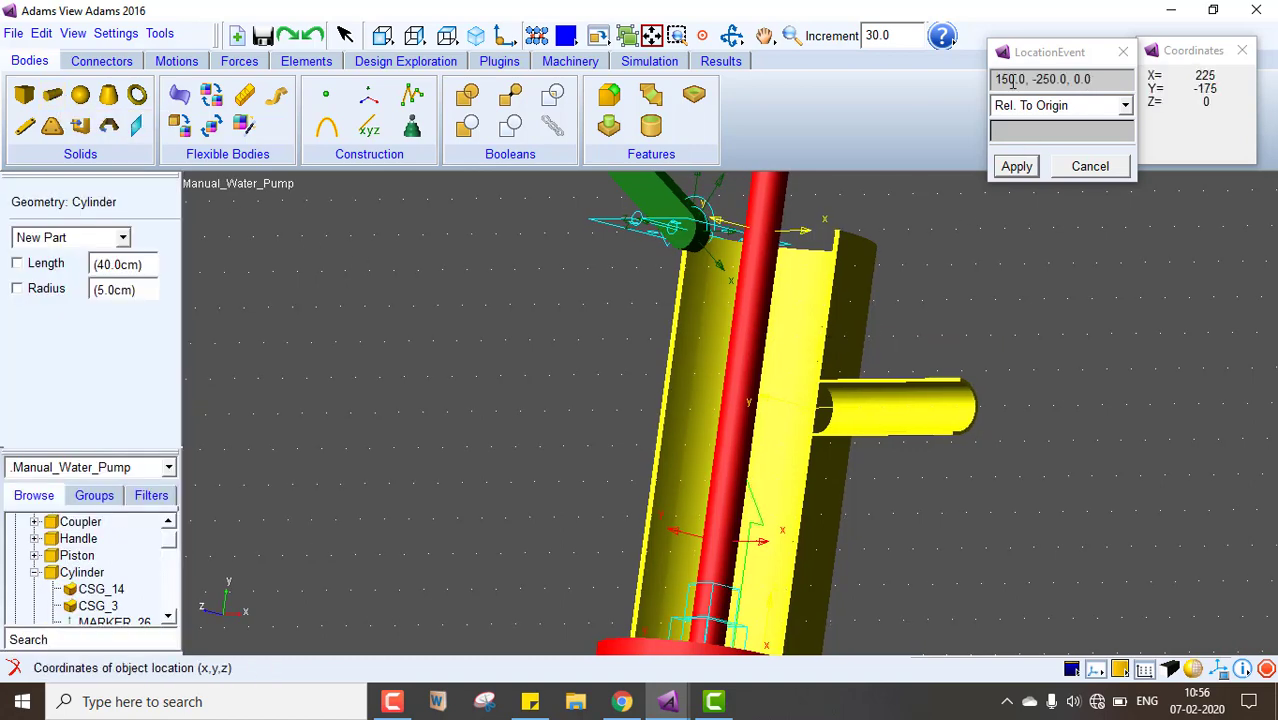
pyautogui.moveTo(1027, 80); pyautogui.dragTo(984, 79)
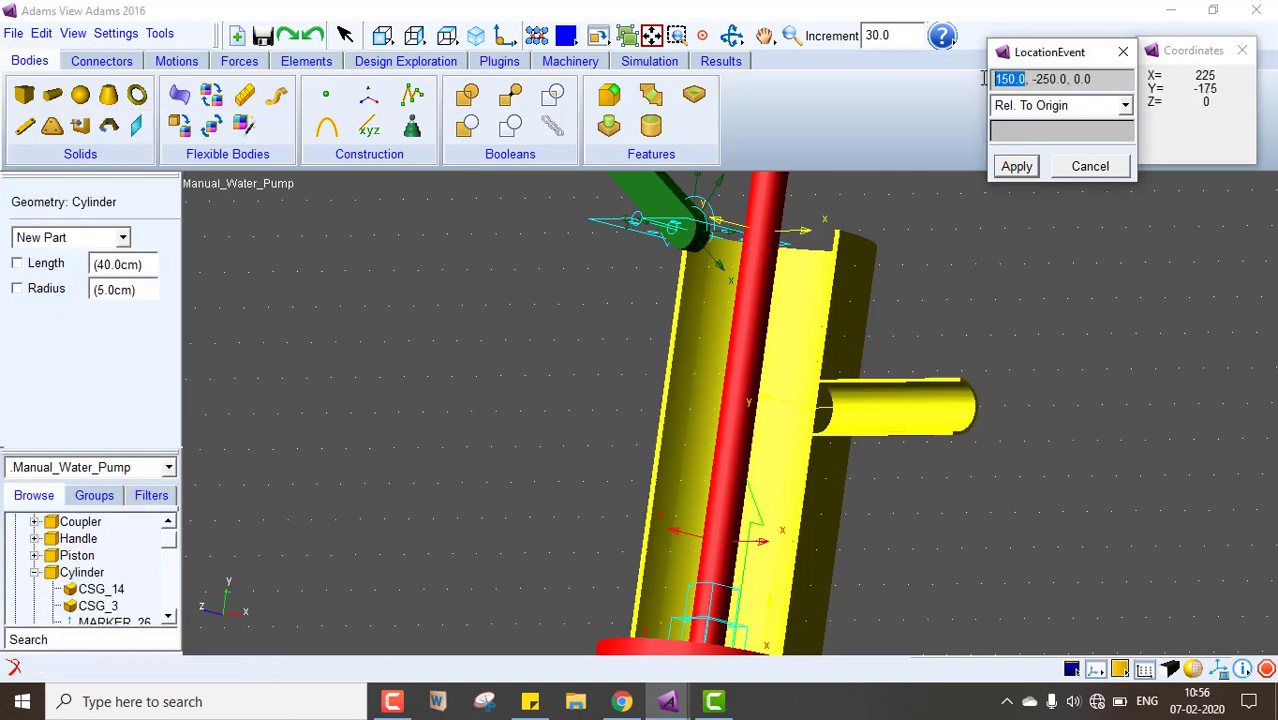
pyautogui.write('-75')
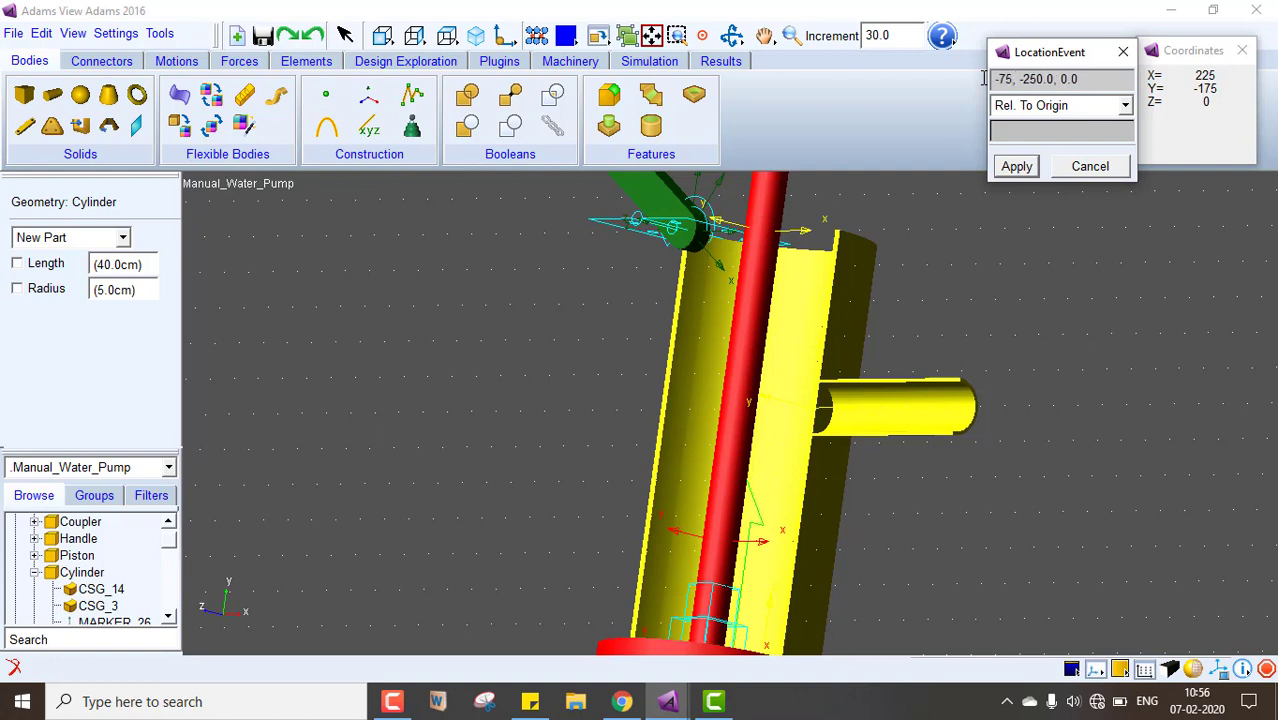
pyautogui.press('BackSpace')
pyautogui.press('BackSpace')
pyautogui.press('BackSpace')
pyautogui.write('75')
pyautogui.write('325')
pyautogui.press('BackSpace')
pyautogui.press('BackSpace')
pyautogui.press('BackSpace')
pyautogui.press('BackSpace')
pyautogui.write('-325')
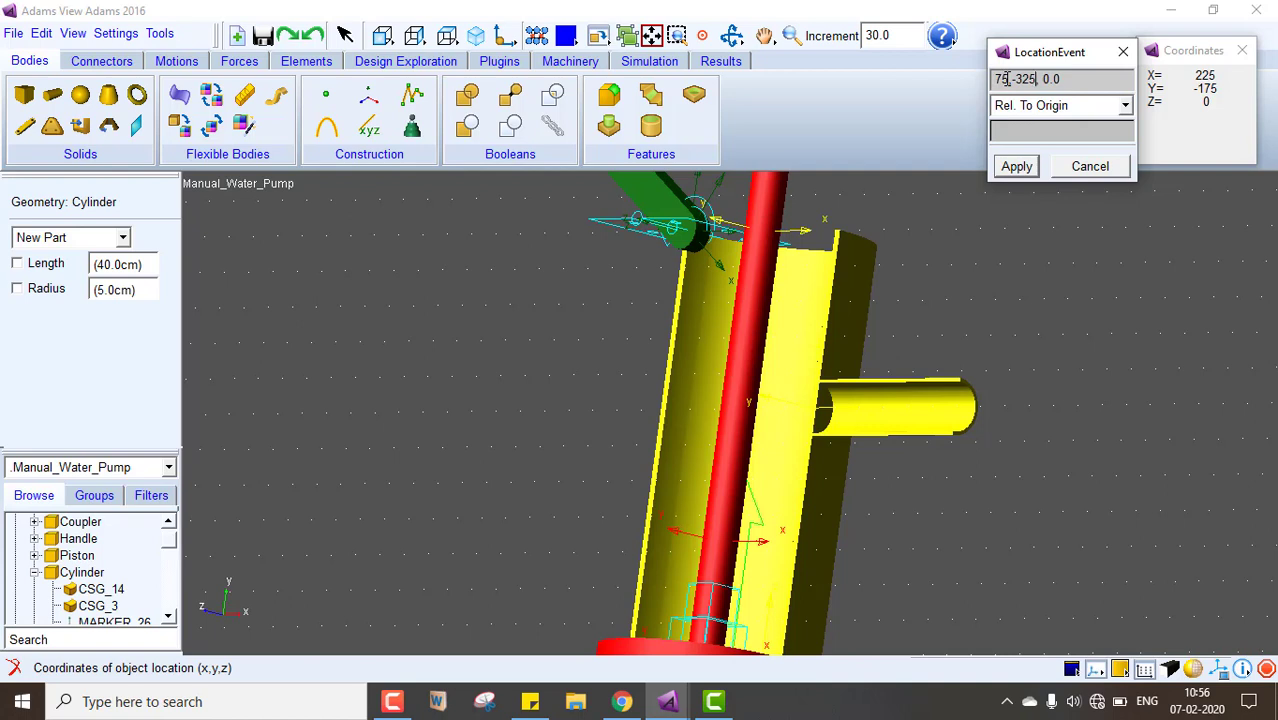
pyautogui.doubleClick(998, 78)
pyautogui.write('95')
pyautogui.click(1016, 172)
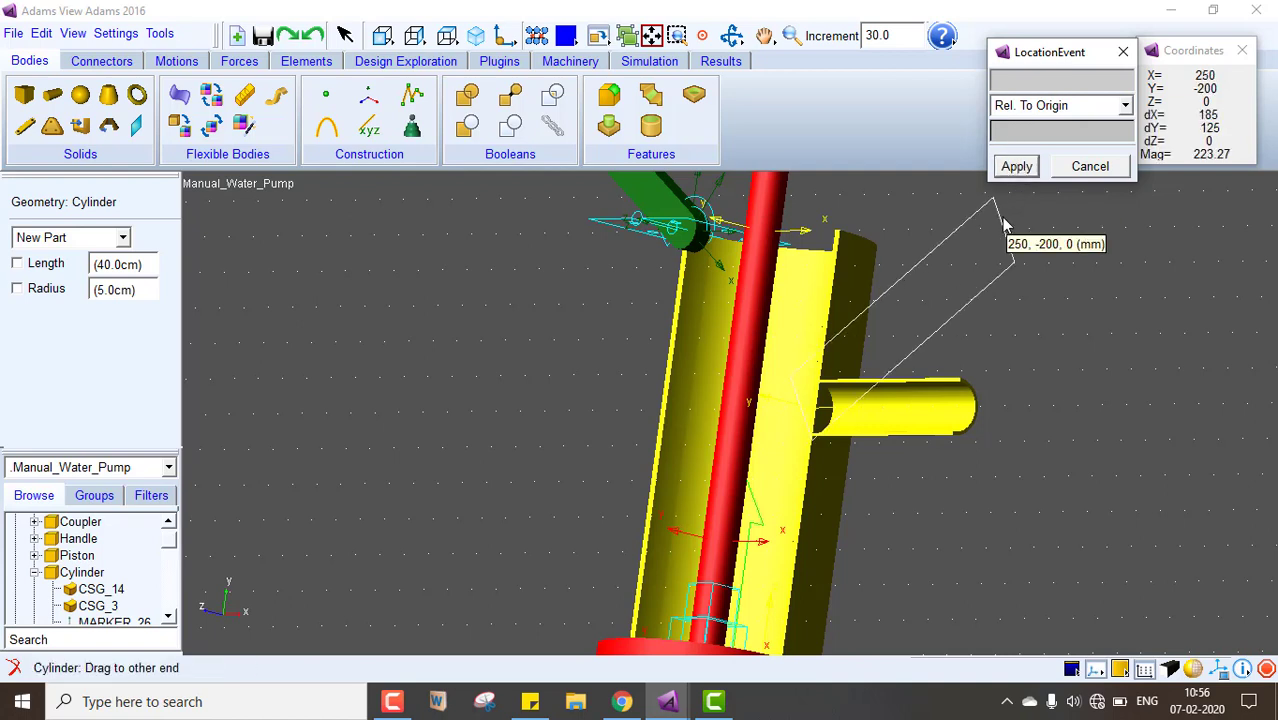
# Place the new cylinder's other end at 225, -325, 0, along the outlet axis
pyautogui.moveTo(1108, 78); pyautogui.dragTo(958, 68)
pyautogui.write('200')
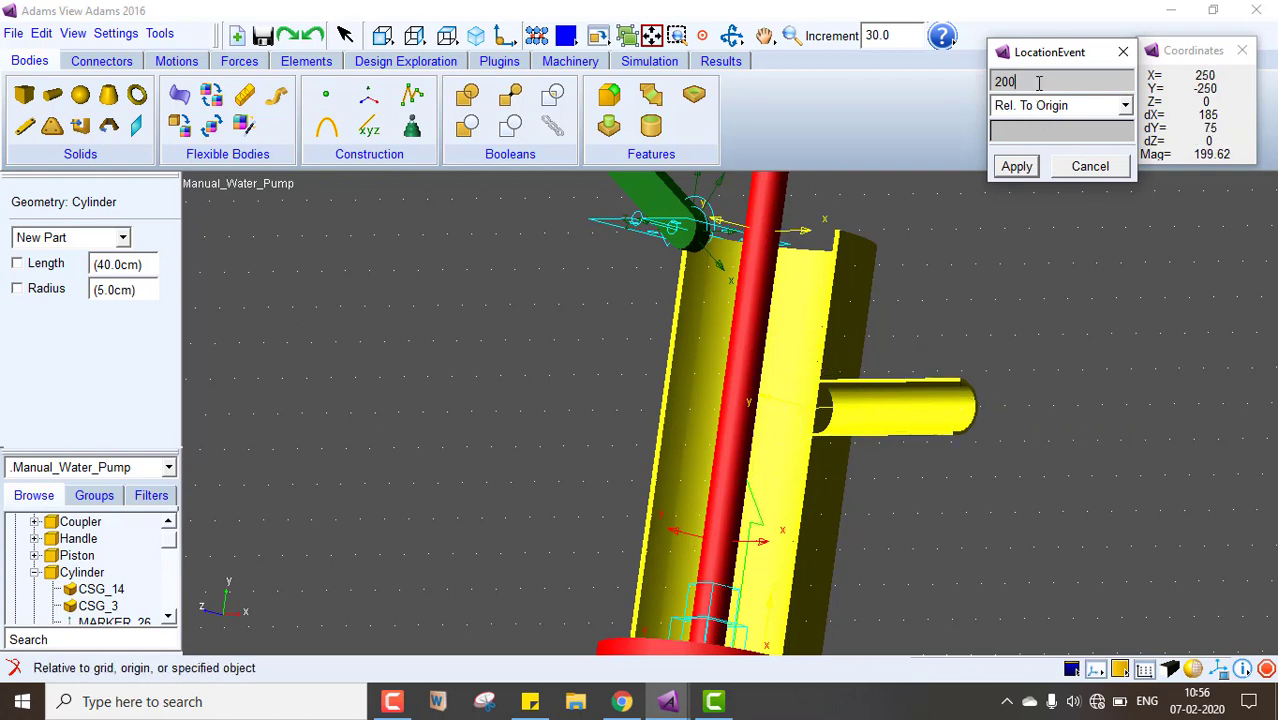
pyautogui.moveTo(1014, 81); pyautogui.dragTo(999, 81)
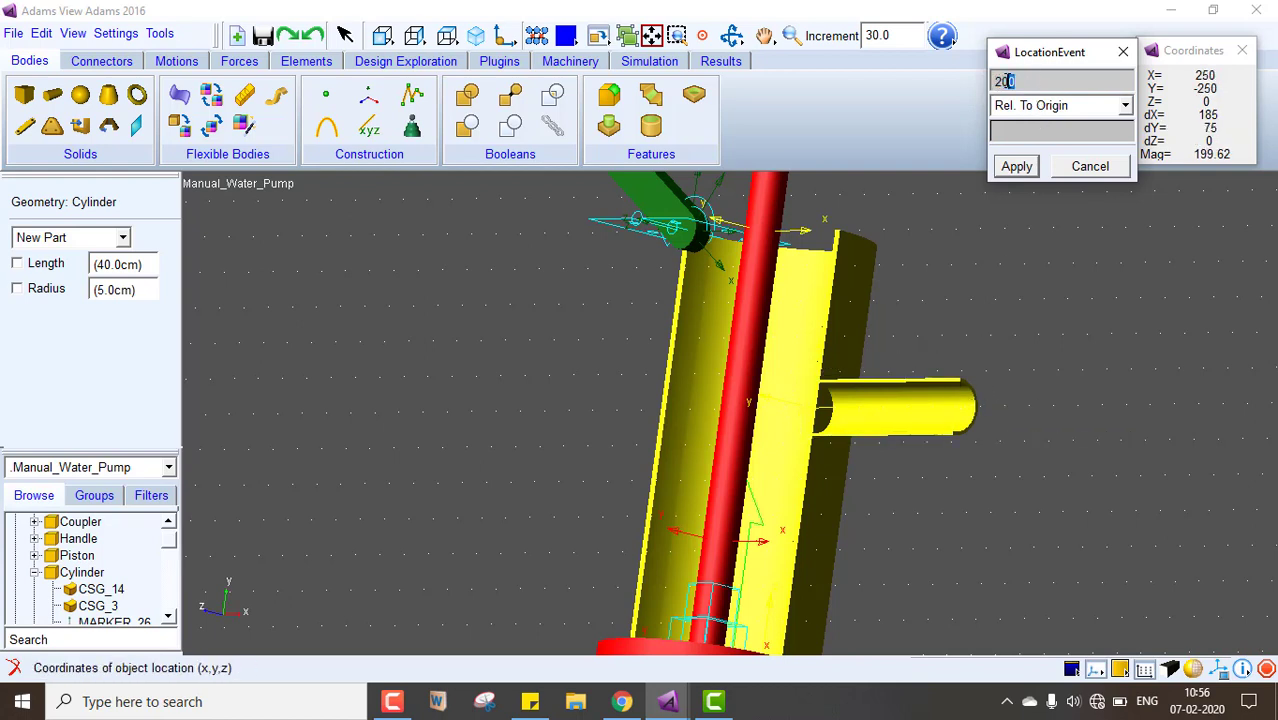
pyautogui.press('BackSpace')
pyautogui.write('25,-325,0')
pyautogui.click(1016, 166)
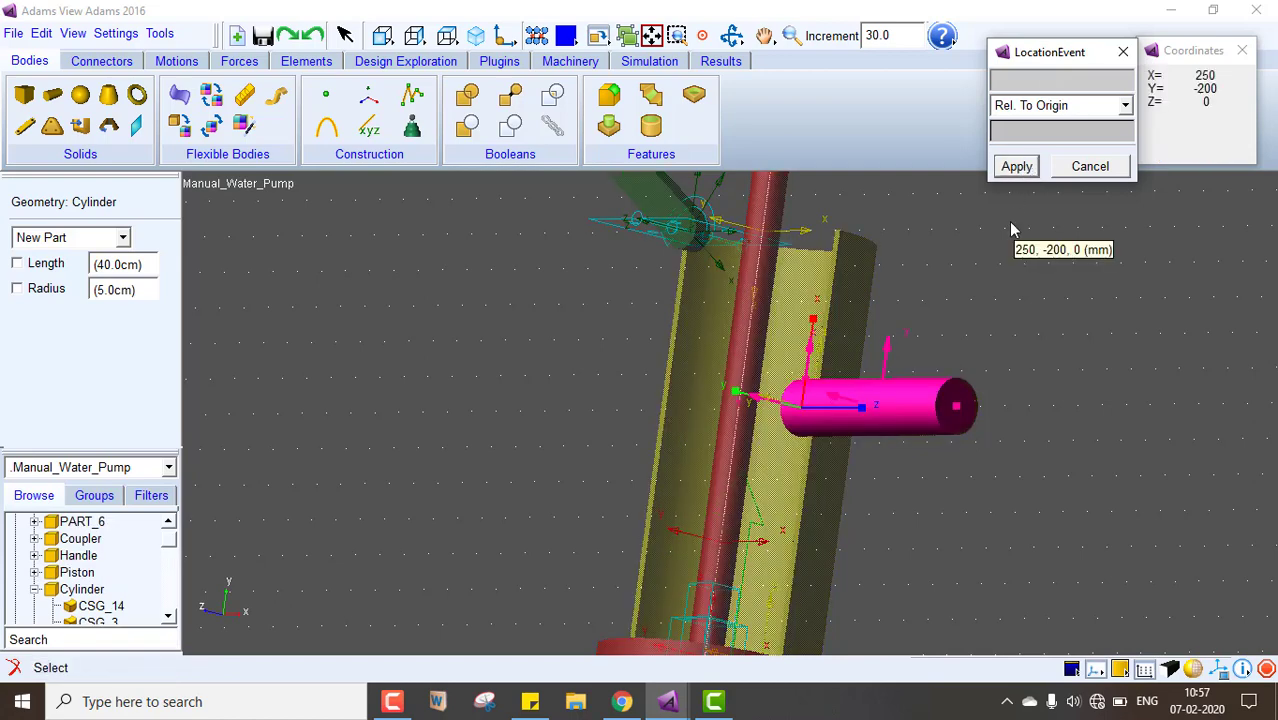